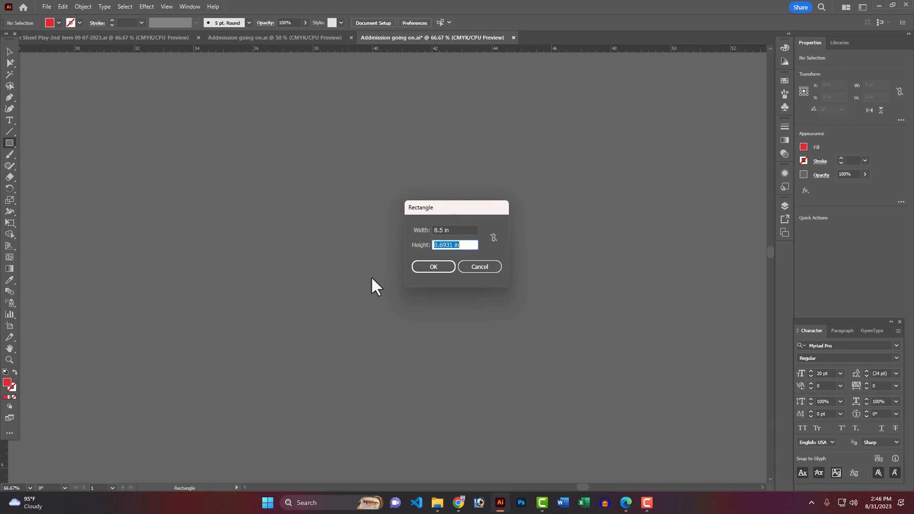
Create a rectangle 8.5 in wide and 11.5 in high and move it fully into view as the page
{"action": "type", "text": "11.5"}
{"action": "key", "text": "Return"}
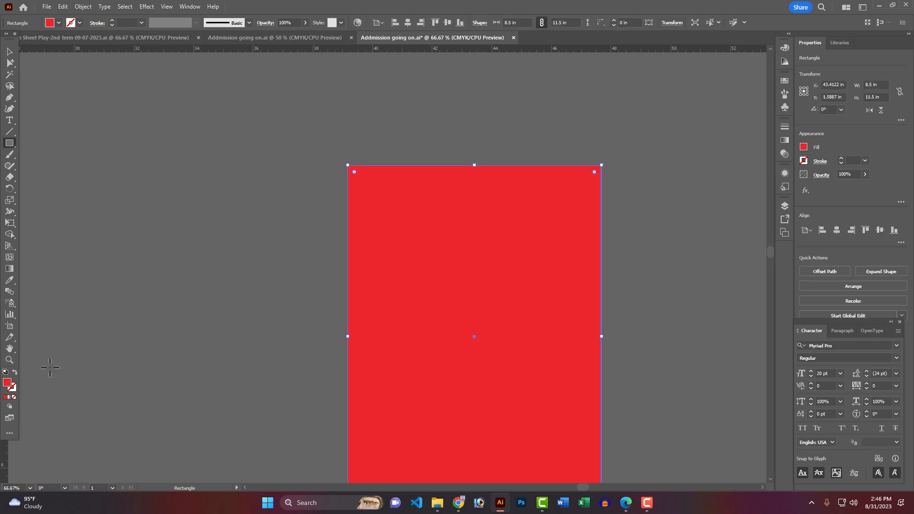
{"action": "left_click_drag", "start_coordinate": [484, 323], "coordinate": [390, 279]}
Change the page rectangle's fill to white by setting all CMYK values to 0, and deselect it
{"action": "left_click", "coordinate": [785, 48]}
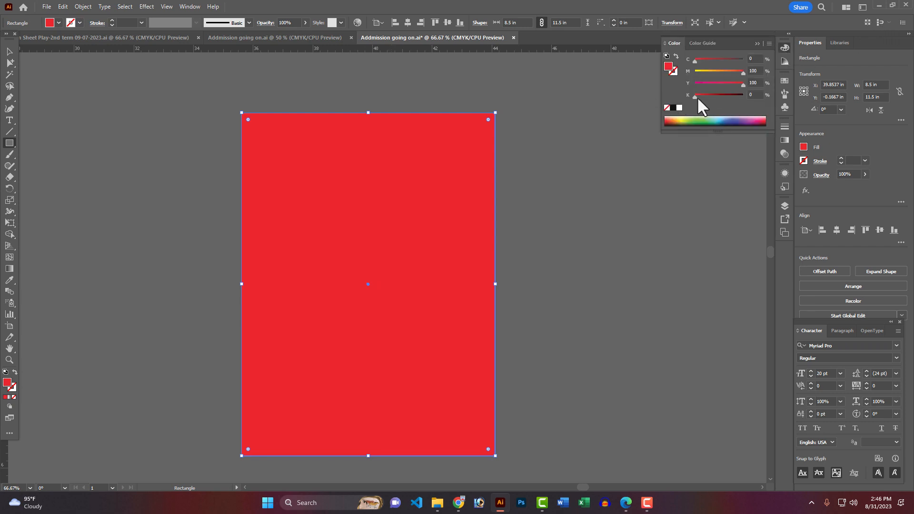
{"action": "left_click_drag", "start_coordinate": [743, 72], "coordinate": [674, 81]}
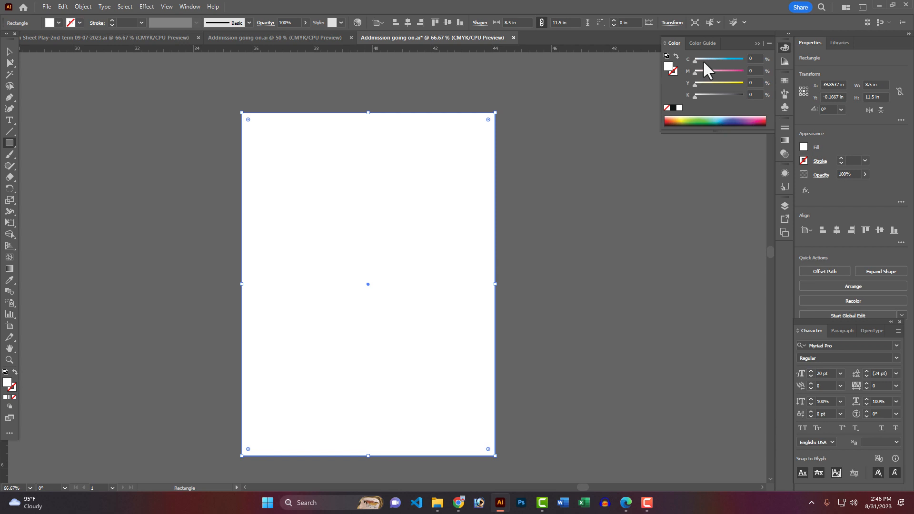
{"action": "left_click", "coordinate": [534, 148], "text": "ctrl"}
{"action": "key", "text": "ctrl+a"}
{"action": "left_click", "coordinate": [548, 193], "text": "ctrl"}
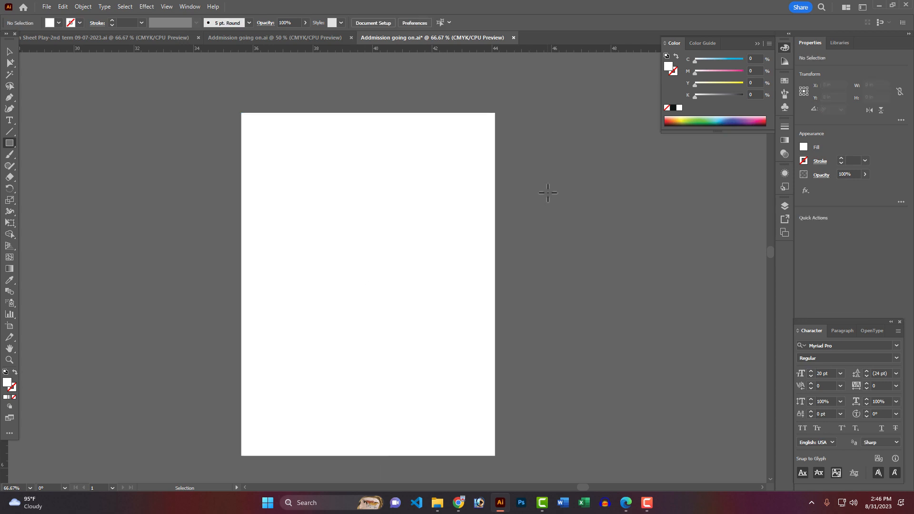
Resize an in-place copy of the page rectangle to 7.5 by 10.5 in and convert it into a margin guide
{"action": "key", "text": "ctrl+a"}
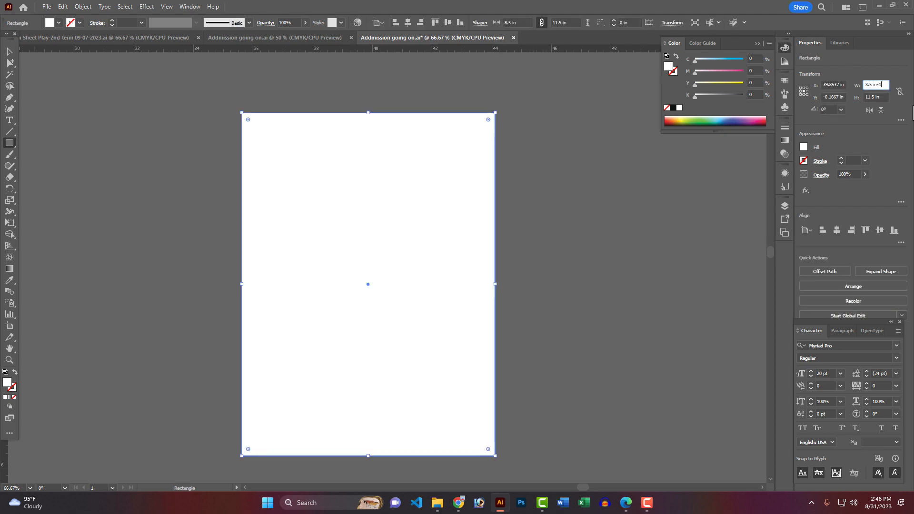
{"action": "key", "text": "Tab"}
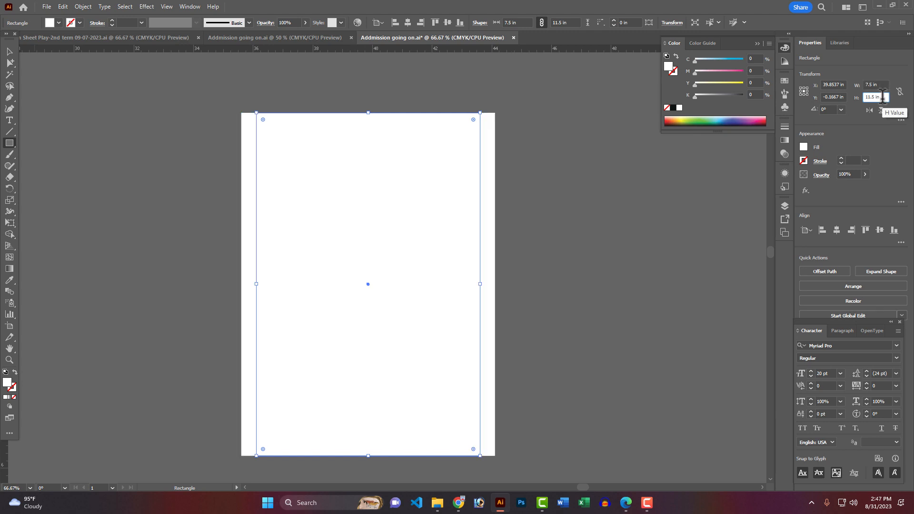
{"action": "type", "text": "-1"}
{"action": "key", "text": "Return"}
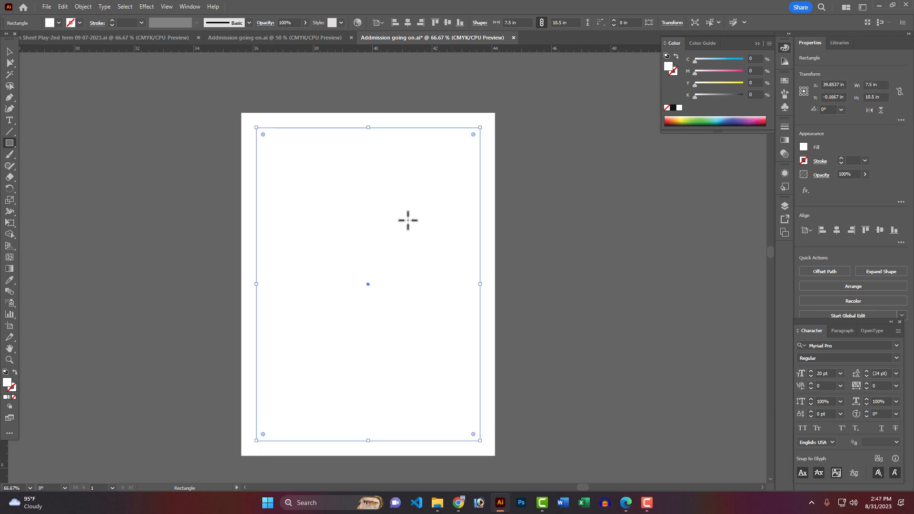
{"action": "right_click", "coordinate": [370, 177]}
{"action": "left_click", "coordinate": [405, 377]}
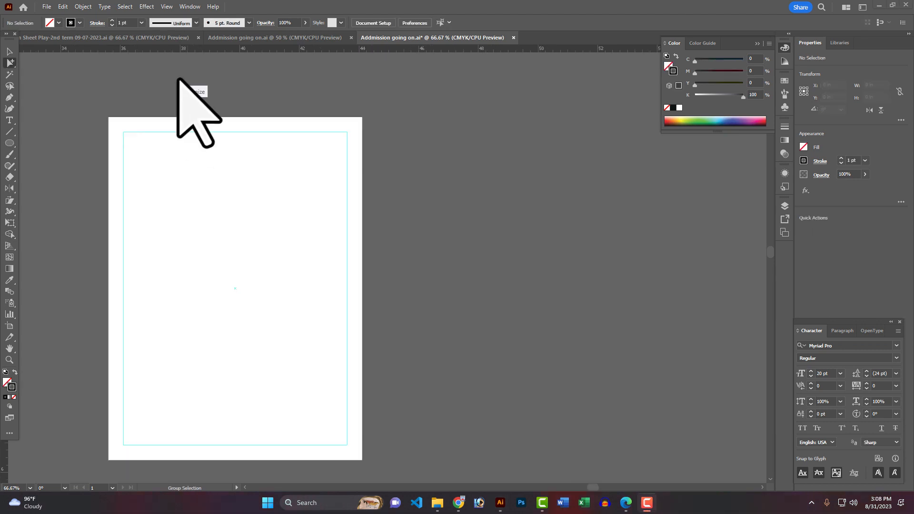
Draw a shallow downward-sagging curve about 10.9 in wide across the page's upper part with the Pen tool, extending past both page edges
{"action": "left_click", "coordinate": [9, 98]}
{"action": "scroll", "coordinate": [139, 205], "scroll_direction": "left", "scroll_amount": 2}
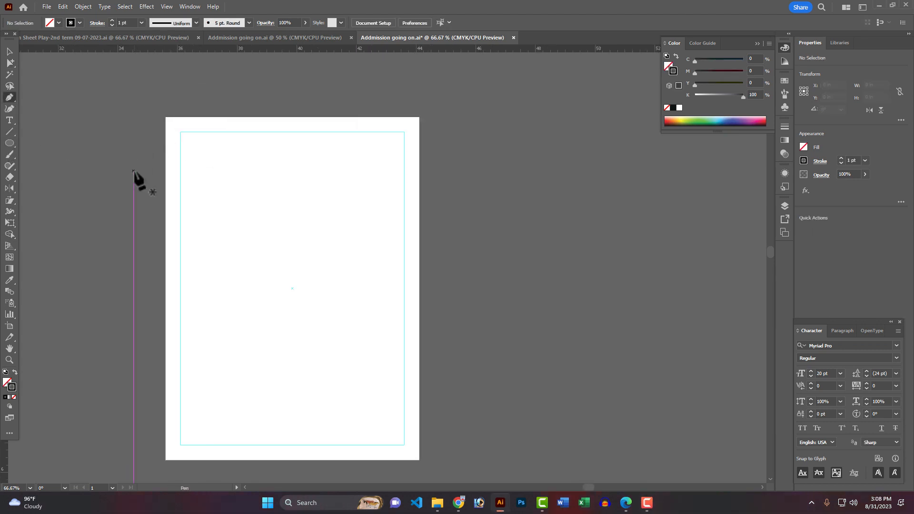
{"action": "left_click_drag", "start_coordinate": [134, 185], "coordinate": [149, 206]}
{"action": "left_click_drag", "start_coordinate": [450, 209], "coordinate": [577, 141]}
{"action": "left_click_drag", "start_coordinate": [149, 206], "coordinate": [172, 218]}
{"action": "left_click", "coordinate": [476, 247], "text": "ctrl"}
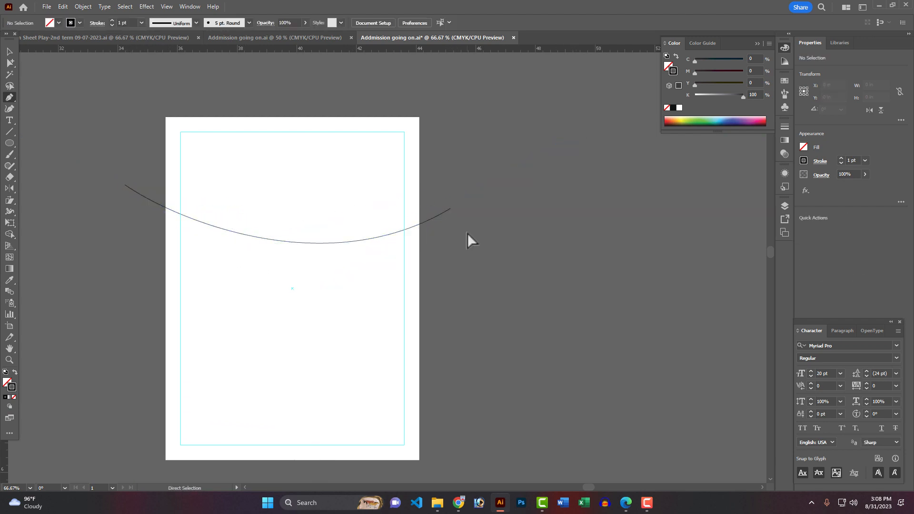
Duplicate the curve twice, placing one copy slightly above the original and the other offset to its right, with the original behind the page
{"action": "left_click", "coordinate": [10, 64]}
{"action": "left_click", "coordinate": [447, 213]}
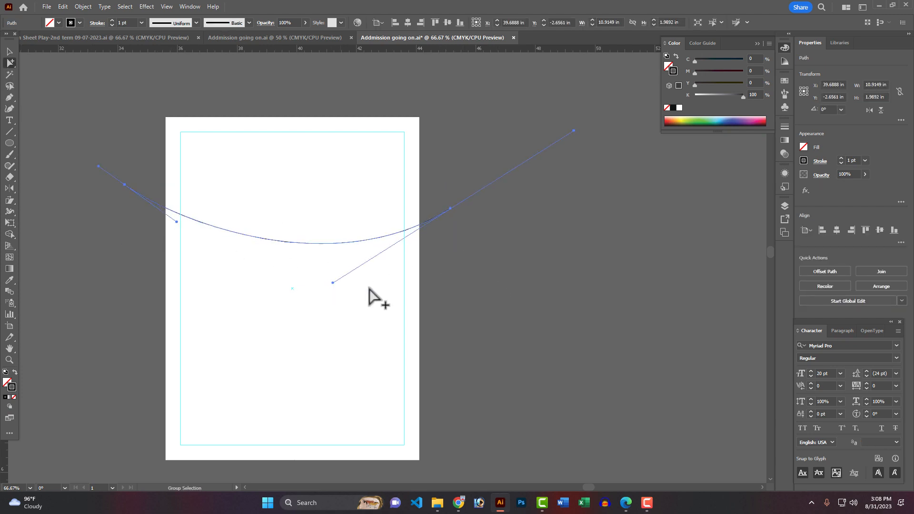
{"action": "left_click", "coordinate": [369, 287]}
{"action": "left_click", "coordinate": [437, 216]}
{"action": "left_click", "coordinate": [493, 274], "text": "ctrl"}
{"action": "key", "text": "ctrl+a"}
{"action": "left_click_drag", "start_coordinate": [379, 241], "coordinate": [335, 232]}
{"action": "left_click", "coordinate": [448, 267]}
{"action": "left_click_drag", "start_coordinate": [397, 231], "coordinate": [375, 242]}
{"action": "key", "text": "ctrl+z"}
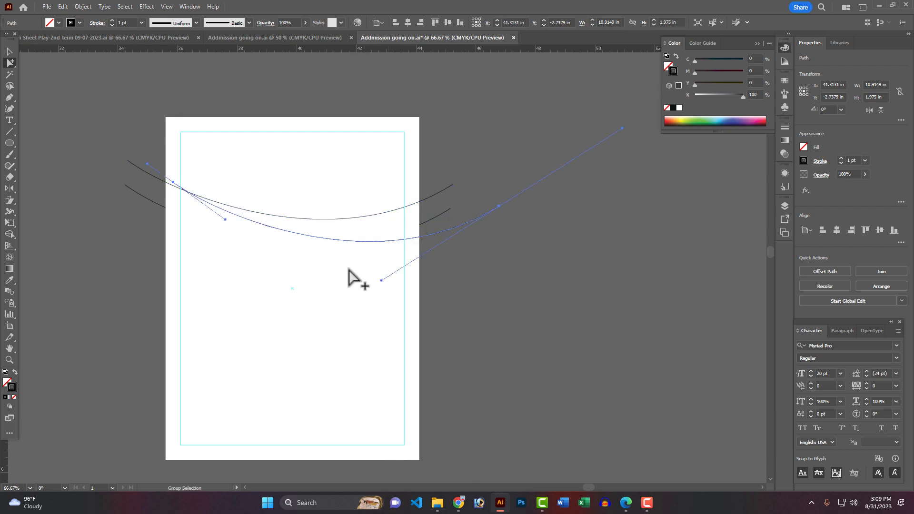
Adjust the direction handles of the right-offset curve to deepen its dip and shift the dip toward the page centre
{"action": "left_click", "coordinate": [385, 308]}
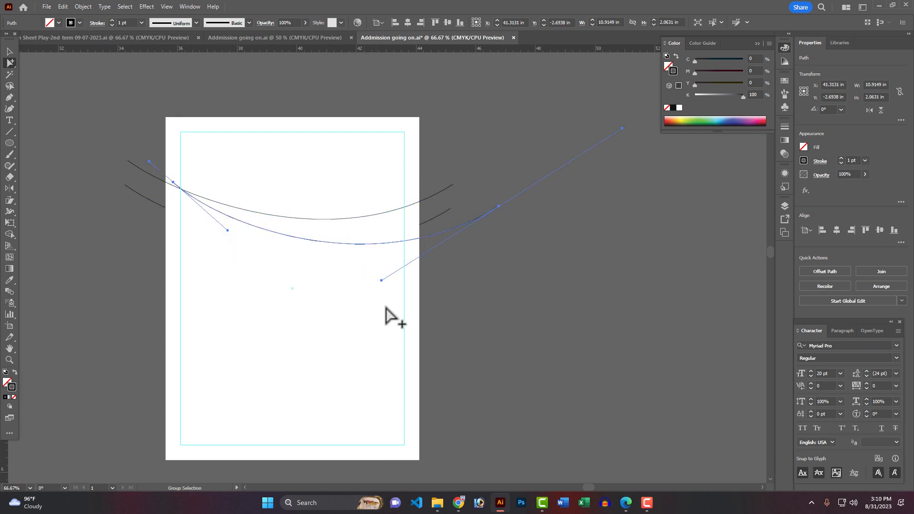
{"action": "left_click", "coordinate": [253, 210]}
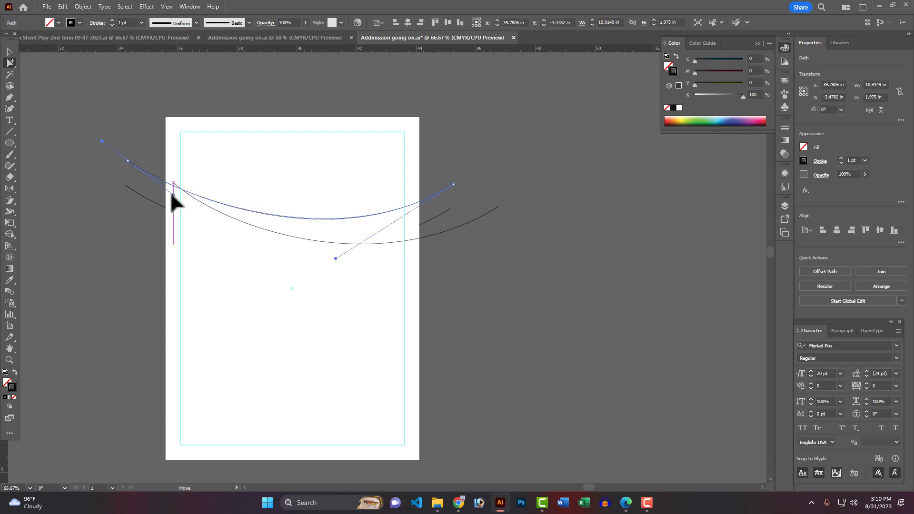
{"action": "mouse_move", "coordinate": [336, 258]}
{"action": "left_mouse_down"}
{"action": "mouse_move", "coordinate": [370, 253]}
{"action": "mouse_move", "coordinate": [340, 258]}
{"action": "left_mouse_up"}
{"action": "left_click", "coordinate": [421, 238]}
{"action": "left_click_drag", "start_coordinate": [381, 280], "coordinate": [358, 278]}
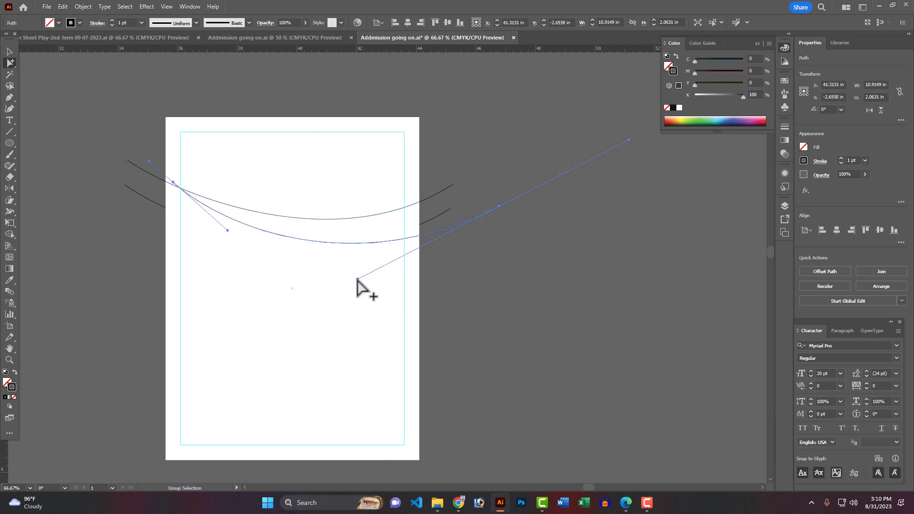
{"action": "left_click_drag", "start_coordinate": [228, 231], "coordinate": [232, 236]}
{"action": "left_click", "coordinate": [479, 272]}
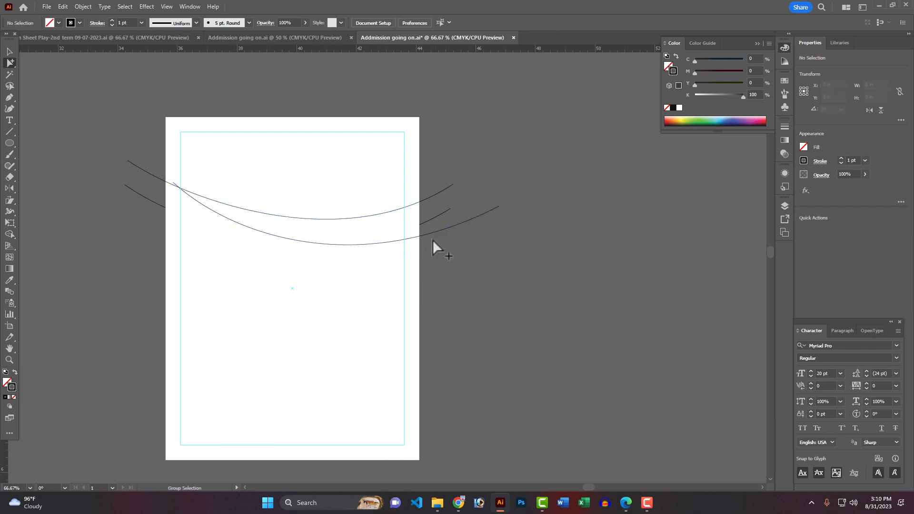
Duplicate the reshaped curve, placing one copy just beneath it and another farther down and to the left
{"action": "left_click_drag", "start_coordinate": [431, 236], "coordinate": [392, 250]}
{"action": "left_click", "coordinate": [496, 268]}
{"action": "left_click", "coordinate": [251, 223], "text": "ctrl"}
{"action": "left_click", "coordinate": [326, 258], "text": "ctrl"}
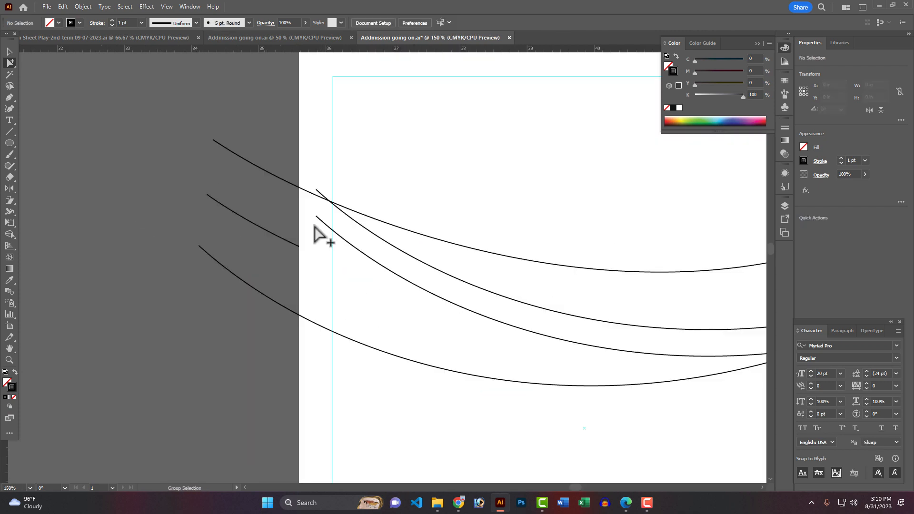
{"action": "left_click", "coordinate": [316, 216]}
{"action": "left_click_drag", "start_coordinate": [315, 215], "coordinate": [289, 197]}
{"action": "key", "text": "ctrl+z"}
{"action": "left_click", "coordinate": [192, 179]}
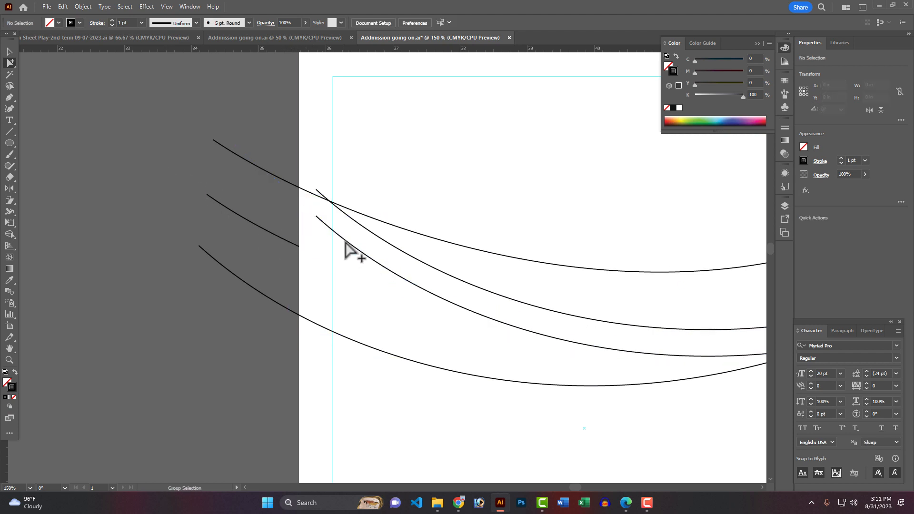
Convert the copy just beneath the reshaped curve into a guide and paste a duplicate curve in front at the same place
{"action": "right_click", "coordinate": [344, 239]}
{"action": "left_click", "coordinate": [376, 418]}
{"action": "key", "text": "ctrl+f"}
{"action": "left_click", "coordinate": [407, 287], "text": "ctrl+alt"}
{"action": "left_click_drag", "start_coordinate": [407, 288], "coordinate": [339, 286]}
Reshape the pasted curve with its direction handles so that it closely follows the curved guide
{"action": "left_click_drag", "start_coordinate": [258, 219], "coordinate": [235, 201]}
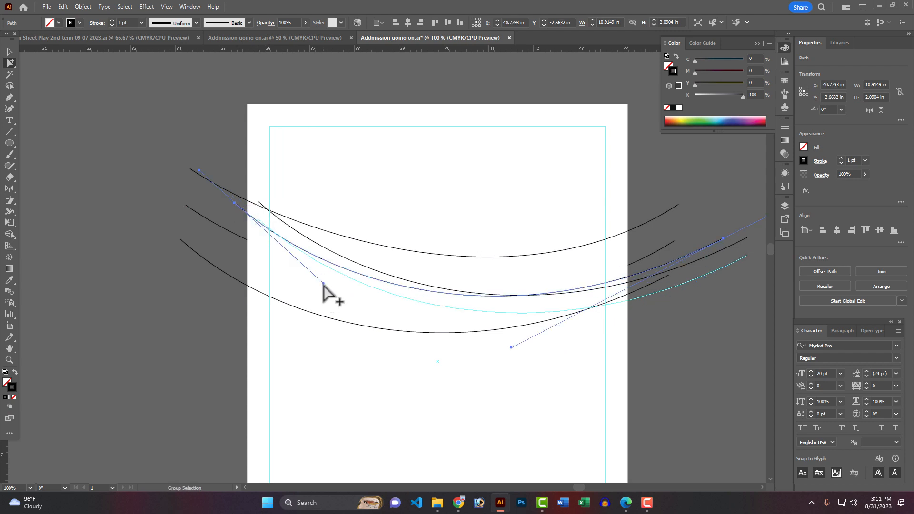
{"action": "left_click_drag", "start_coordinate": [323, 284], "coordinate": [379, 321]}
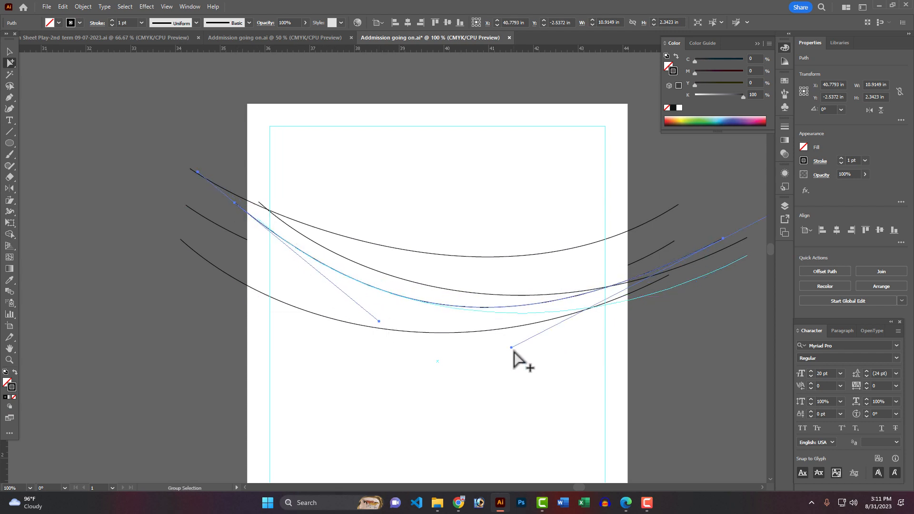
{"action": "left_click_drag", "start_coordinate": [724, 239], "coordinate": [747, 256]}
{"action": "left_click_drag", "start_coordinate": [537, 365], "coordinate": [525, 348]}
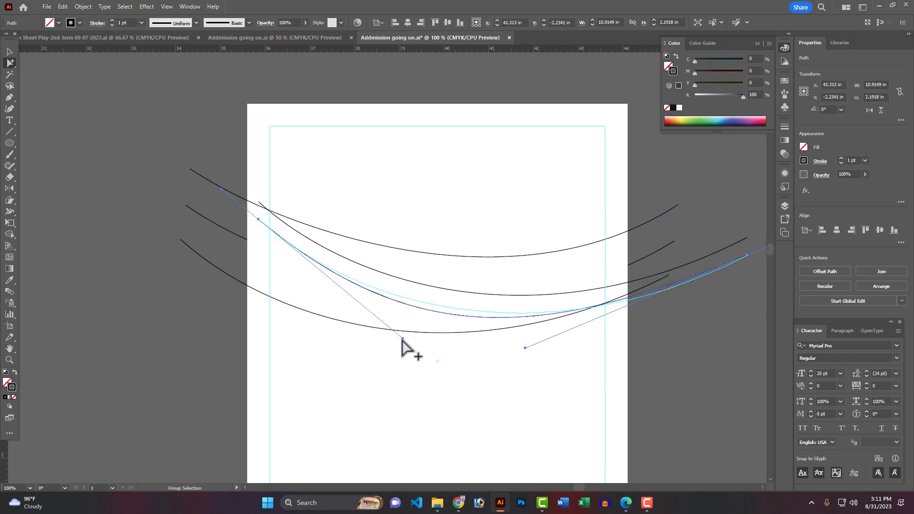
{"action": "left_click_drag", "start_coordinate": [403, 339], "coordinate": [389, 322]}
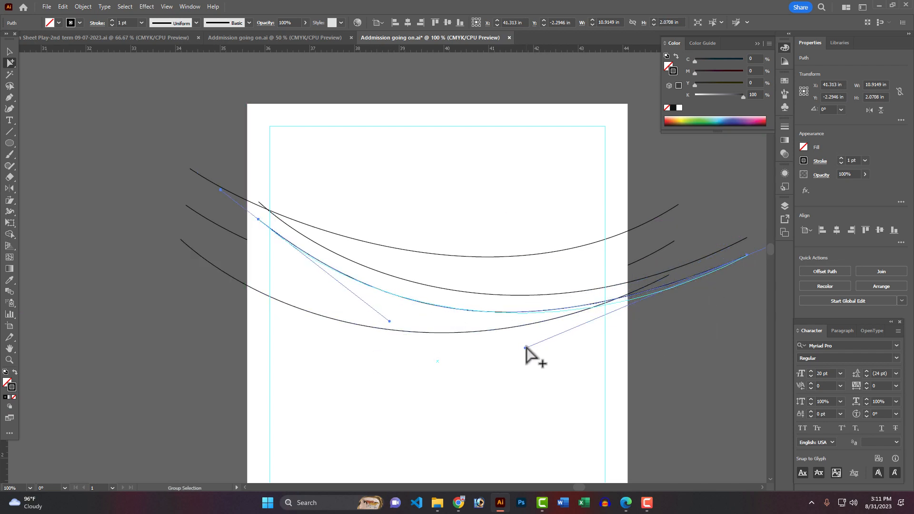
{"action": "left_click_drag", "start_coordinate": [526, 348], "coordinate": [551, 349]}
{"action": "left_click_drag", "start_coordinate": [390, 321], "coordinate": [380, 316]}
{"action": "left_click_drag", "start_coordinate": [551, 349], "coordinate": [538, 359]}
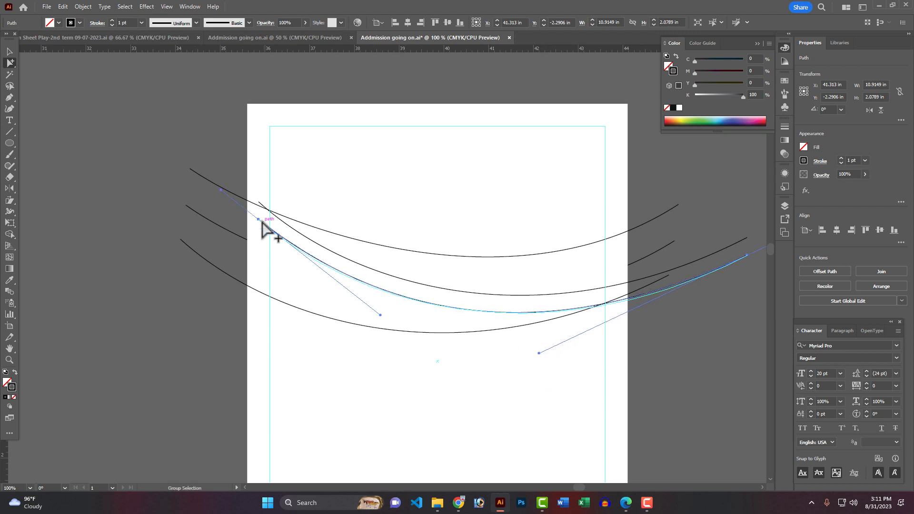
{"action": "left_click_drag", "start_coordinate": [258, 220], "coordinate": [228, 197]}
{"action": "key", "text": "ctrl+z"}
{"action": "left_click", "coordinate": [227, 211]}
Extend only the curve's left anchor point up and outward past the page edge, readjust its handle to the guide, and hide the guides
{"action": "right_click", "coordinate": [9, 63]}
{"action": "left_click", "coordinate": [30, 62]}
{"action": "left_click", "coordinate": [259, 220]}
{"action": "left_click_drag", "start_coordinate": [350, 292], "coordinate": [374, 319]}
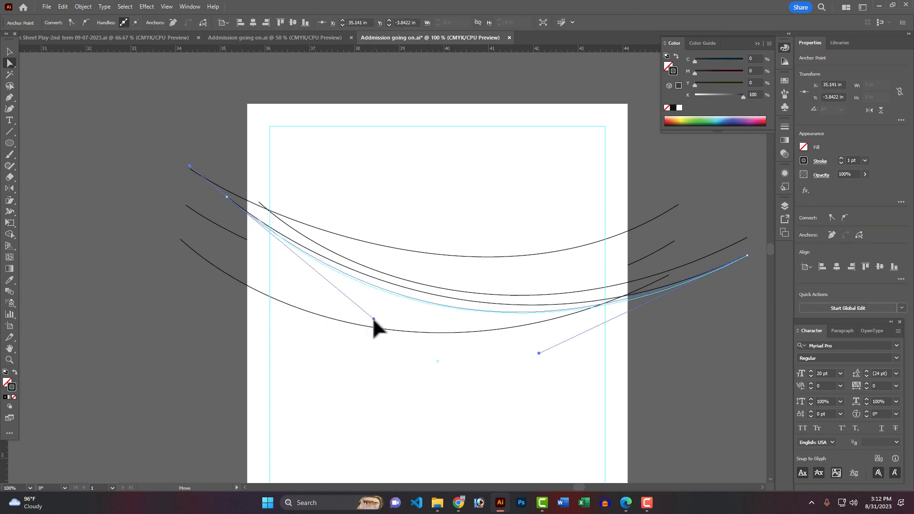
{"action": "left_click", "coordinate": [677, 359]}
{"action": "left_click", "coordinate": [513, 303], "text": "ctrl+alt"}
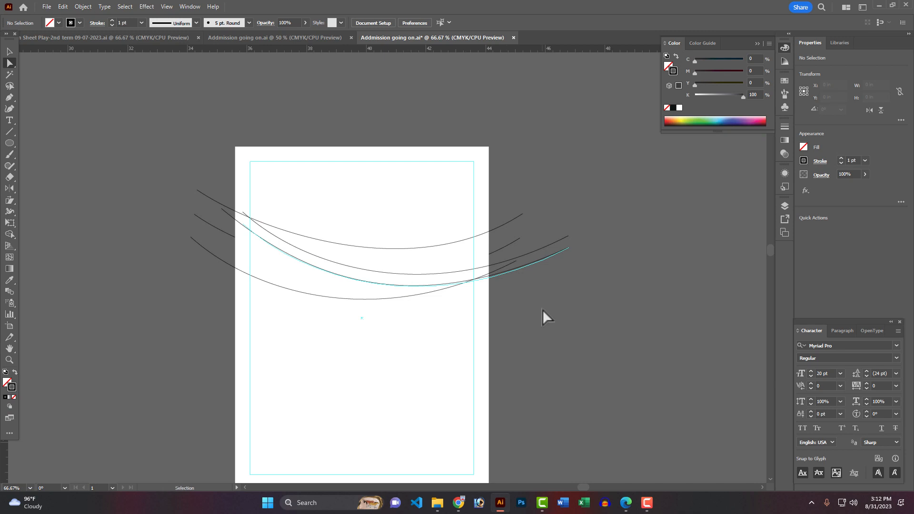
{"action": "left_click_drag", "start_coordinate": [10, 62], "coordinate": [42, 76]}
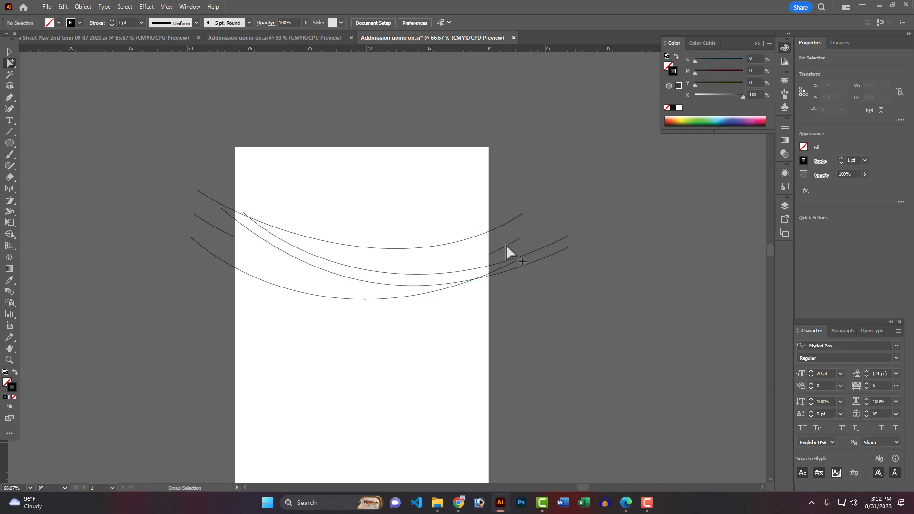
{"action": "left_click", "coordinate": [507, 245]}
{"action": "left_click", "coordinate": [568, 343]}
{"action": "left_click", "coordinate": [476, 305]}
{"action": "left_click", "coordinate": [561, 329]}
{"action": "left_click", "coordinate": [506, 246]}
{"action": "left_click", "coordinate": [472, 194]}
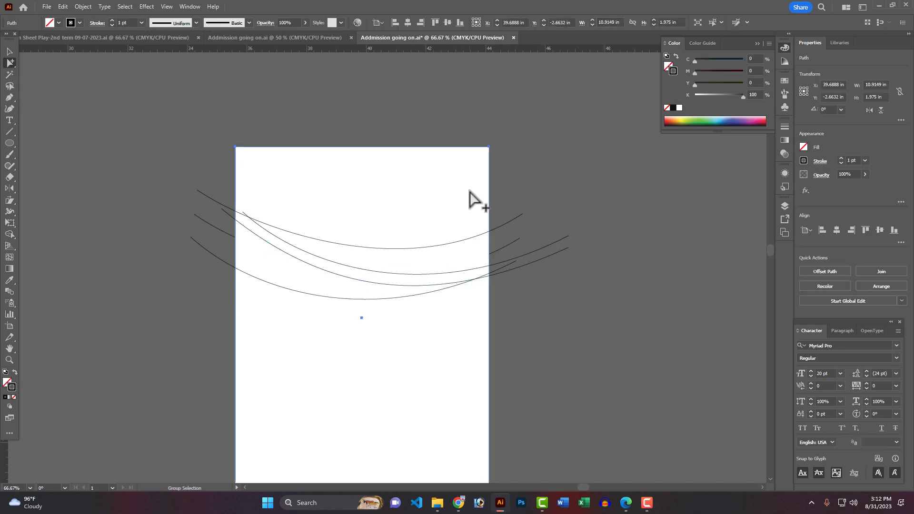
{"action": "left_click", "coordinate": [584, 357]}
Bring the page rectangle to the front and divide it along the curve hidden behind it with Shape Builder
{"action": "left_click", "coordinate": [506, 246]}
{"action": "left_click", "coordinate": [476, 228]}
{"action": "key", "text": "ctrl+shift+]"}
{"action": "left_click", "coordinate": [515, 245], "text": "shift"}
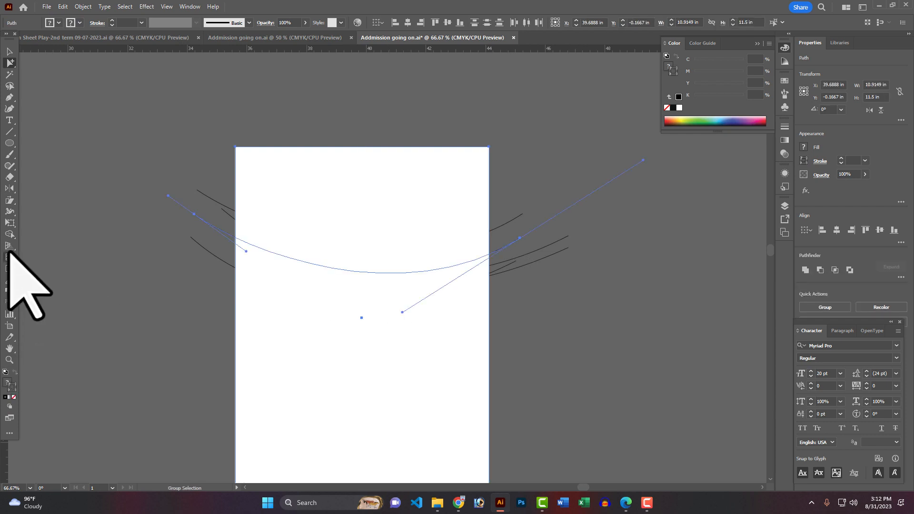
{"action": "left_click", "coordinate": [10, 234]}
Delete the leftover dividing curve and send the page's upper section to the back
{"action": "left_click", "coordinate": [11, 63]}
{"action": "left_click", "coordinate": [256, 214], "text": "shift"}
{"action": "key", "text": "Delete"}
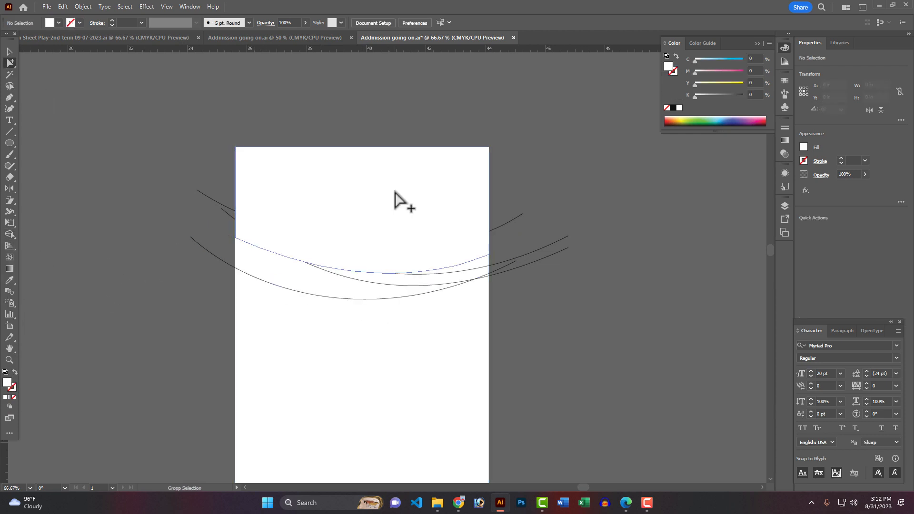
{"action": "left_click", "coordinate": [395, 191]}
{"action": "key", "text": "ctrl+shift+["}
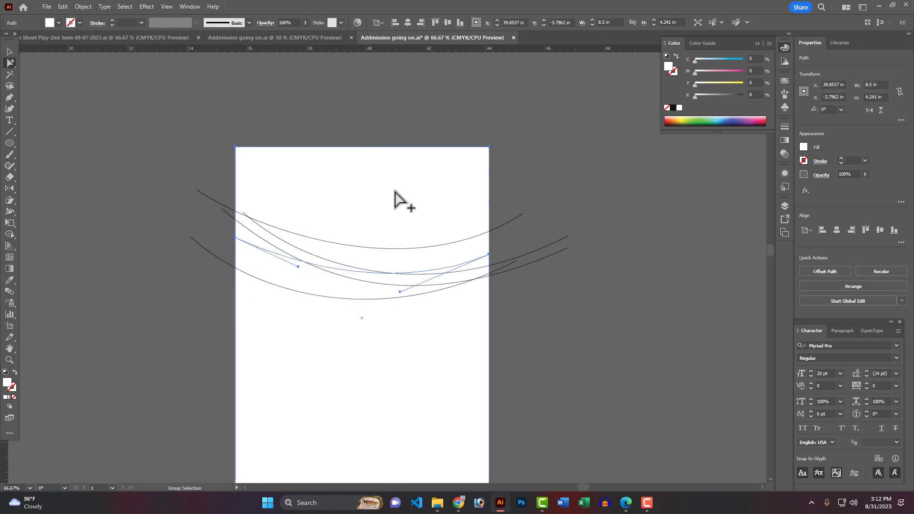
Select all artwork and use Shape Builder to form the upper and lower curved bands, filled light blue with cyan at 44%
{"action": "left_click", "coordinate": [546, 164]}
{"action": "key", "text": "ctrl+a"}
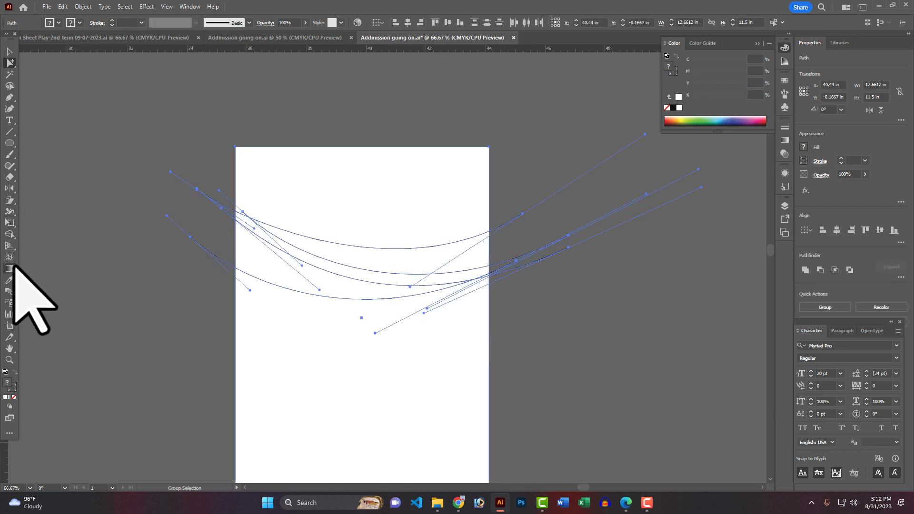
{"action": "left_click", "coordinate": [9, 234]}
{"action": "left_click", "coordinate": [312, 243]}
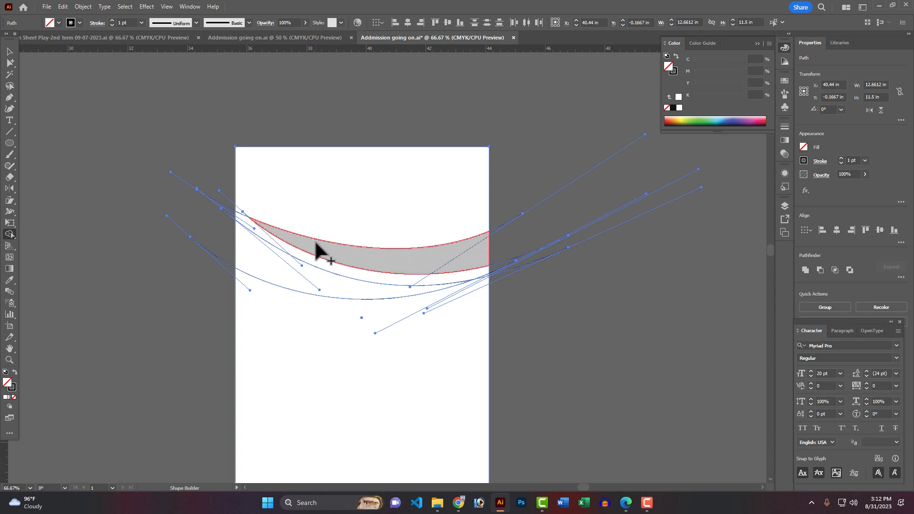
{"action": "left_click", "coordinate": [278, 275]}
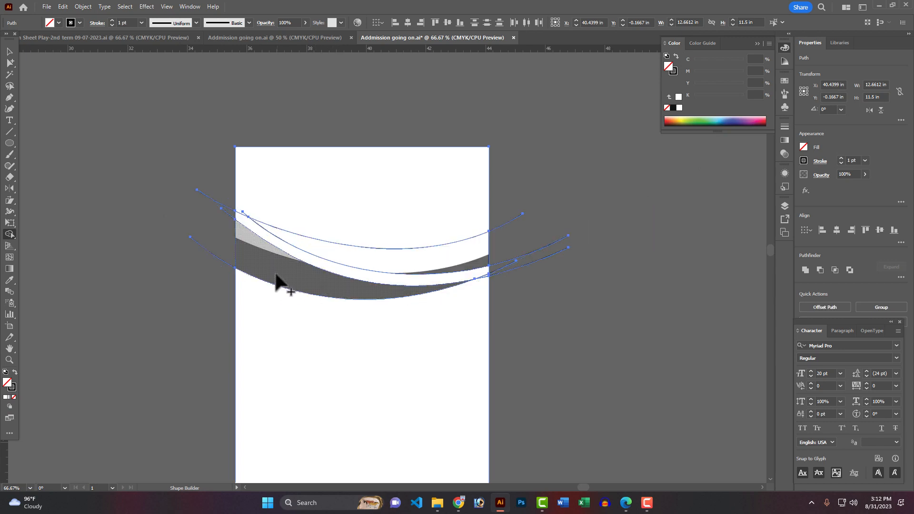
{"action": "left_click", "coordinate": [678, 100]}
{"action": "left_click_drag", "start_coordinate": [695, 61], "coordinate": [717, 61]}
{"action": "left_click", "coordinate": [352, 293]}
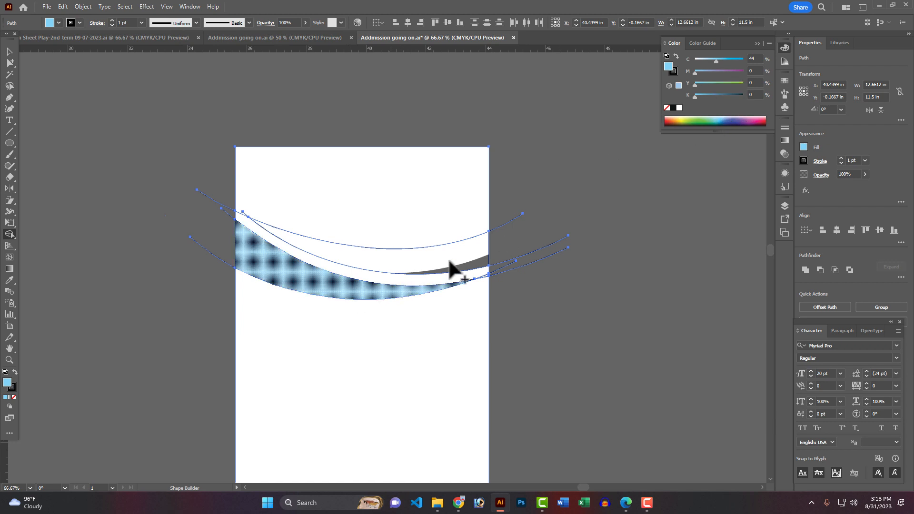
{"action": "left_click", "coordinate": [458, 266]}
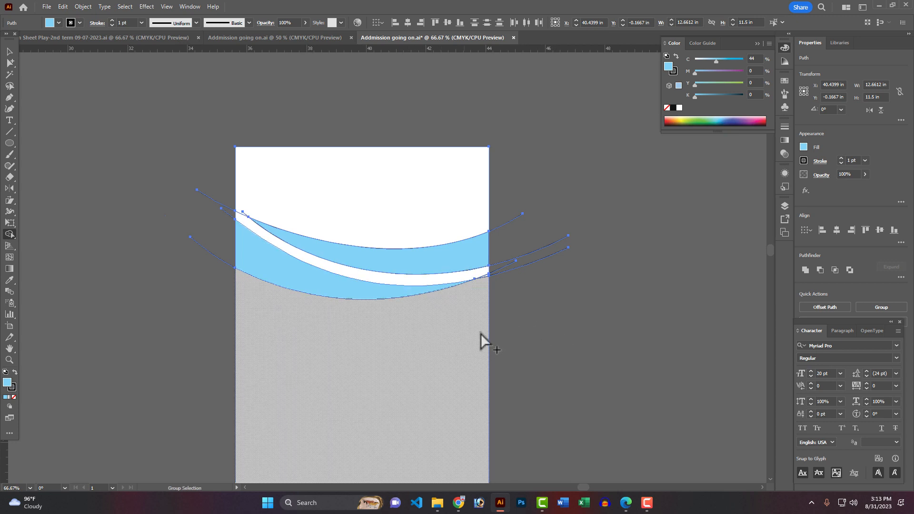
Form the page's lower section with Shape Builder and merge the thin white band with the top section, both filled light blue
{"action": "left_click", "coordinate": [408, 342]}
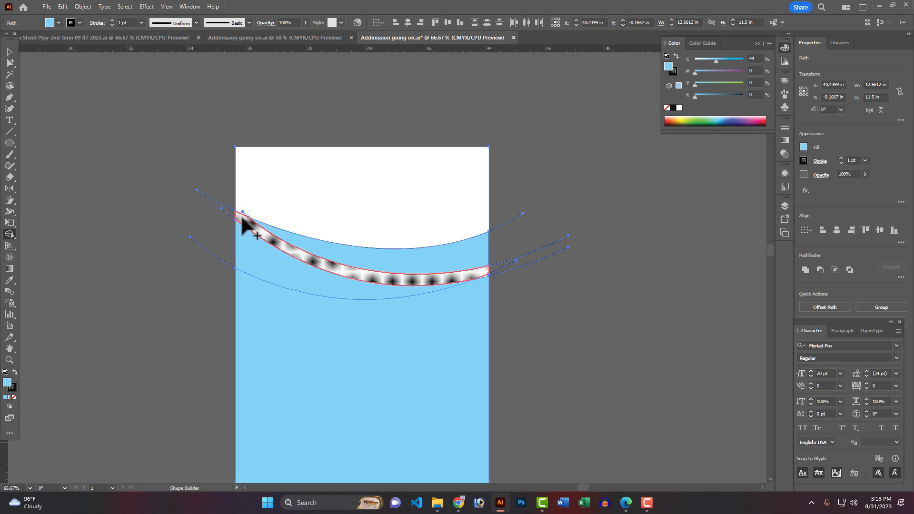
{"action": "left_click_drag", "start_coordinate": [241, 218], "coordinate": [243, 205]}
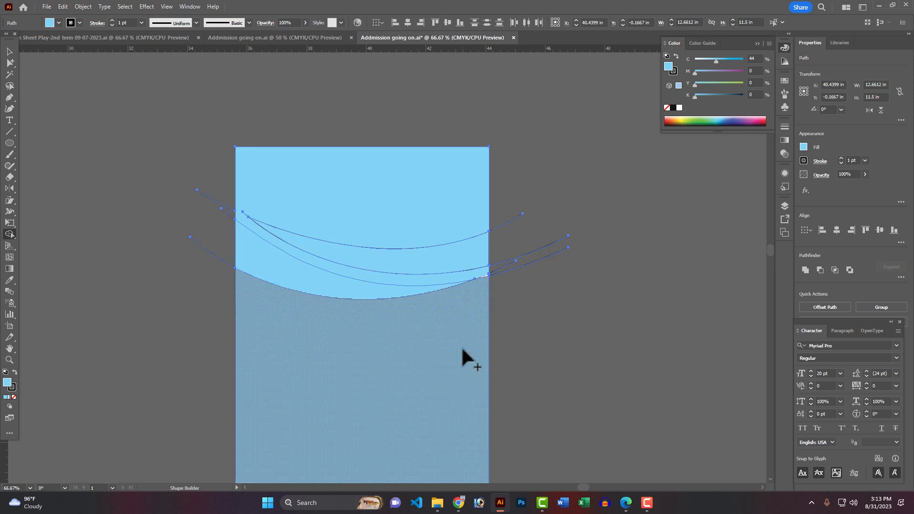
{"action": "left_click", "coordinate": [143, 192]}
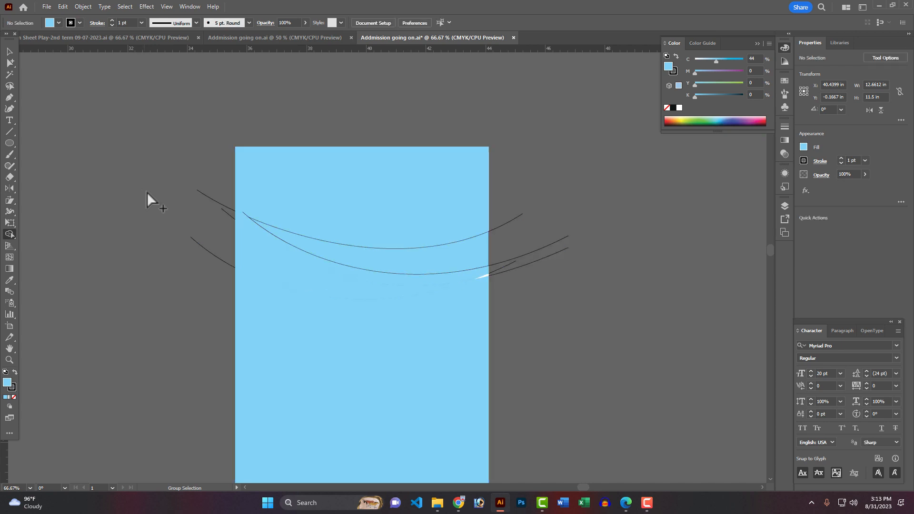
Delete the leftover curve segments that extend past the page's left and right edges
{"action": "left_click", "coordinate": [10, 62]}
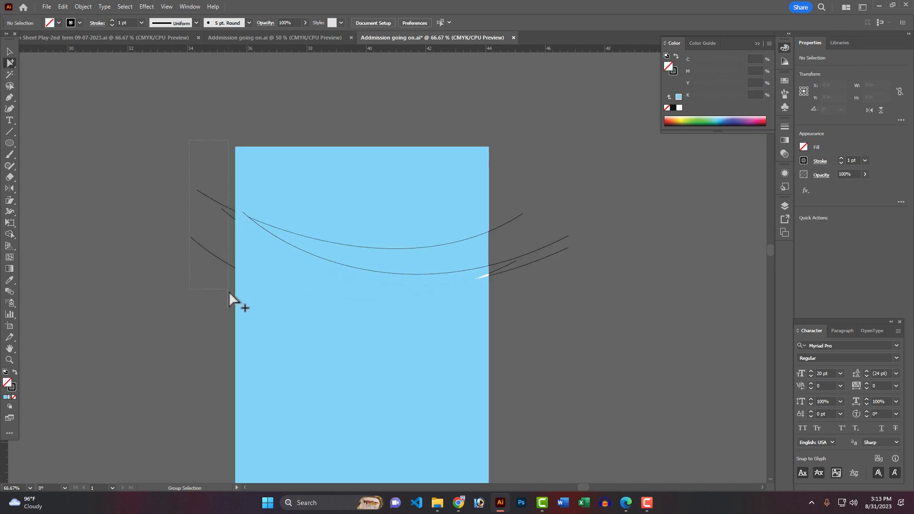
{"action": "left_click_drag", "start_coordinate": [229, 292], "coordinate": [228, 291]}
{"action": "key", "text": "Delete"}
{"action": "left_click_drag", "start_coordinate": [507, 163], "coordinate": [559, 341]}
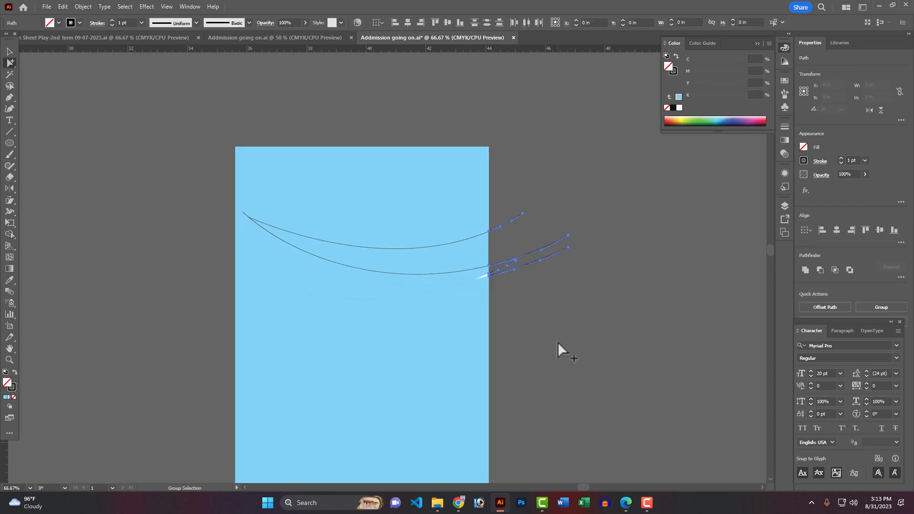
{"action": "key", "text": "Delete"}
Delete the small white sliver at the page's right edge and the stray line fragment at the upper band's left tip
{"action": "left_click", "coordinate": [487, 277]}
{"action": "key", "text": "Delete"}
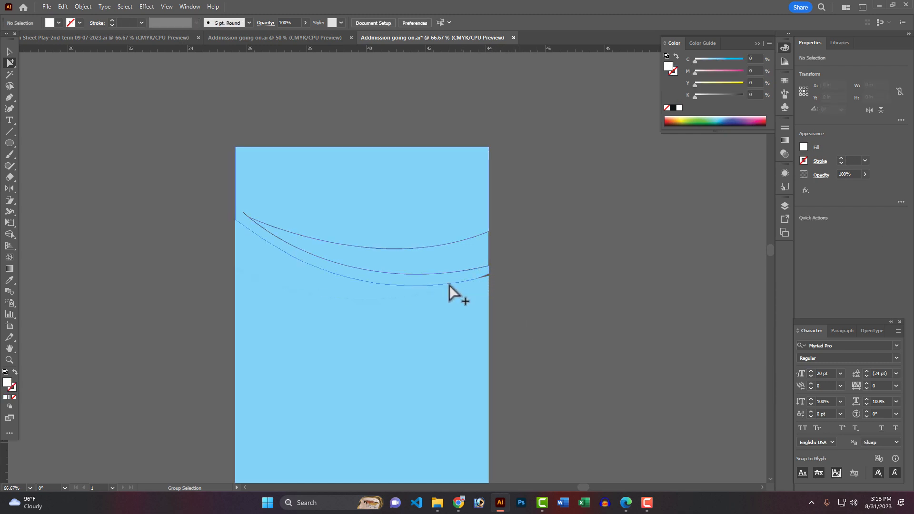
{"action": "left_click", "coordinate": [431, 285]}
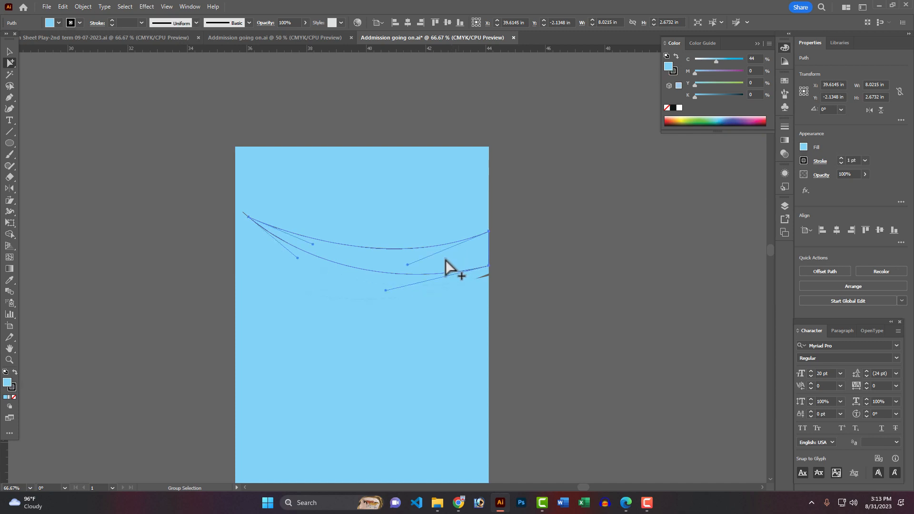
{"action": "left_click", "coordinate": [243, 213]}
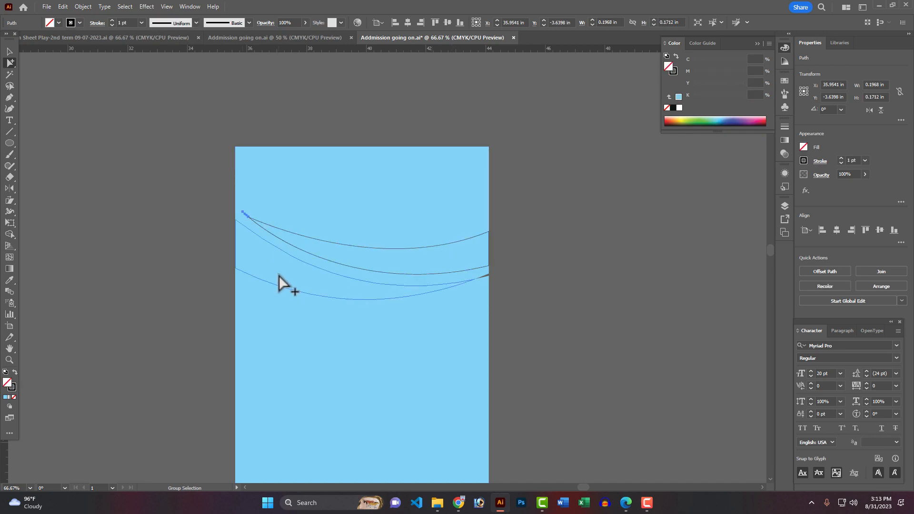
{"action": "key", "text": "Delete"}
Remove the stroke from both curved bands and set their fill to cyan 100%
{"action": "left_click", "coordinate": [352, 253]}
{"action": "left_click", "coordinate": [309, 281], "text": "shift"}
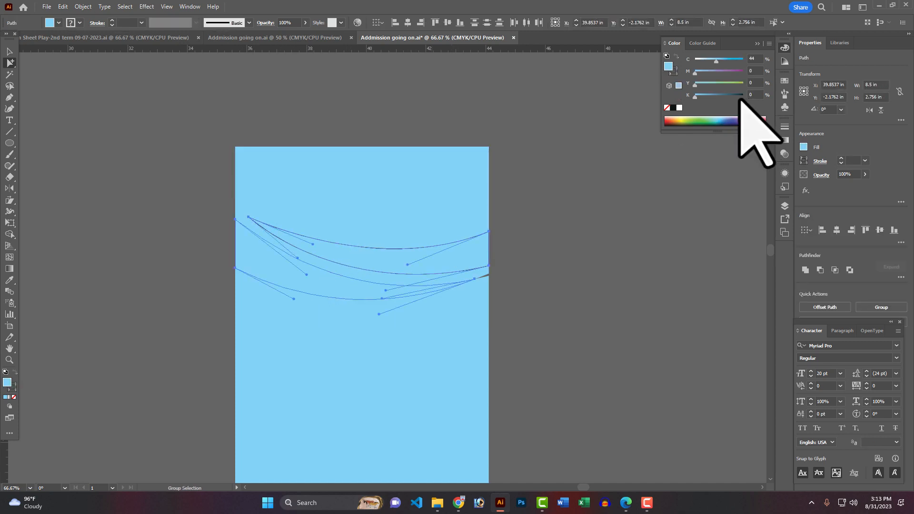
{"action": "left_click", "coordinate": [673, 70]}
{"action": "left_click", "coordinate": [667, 108]}
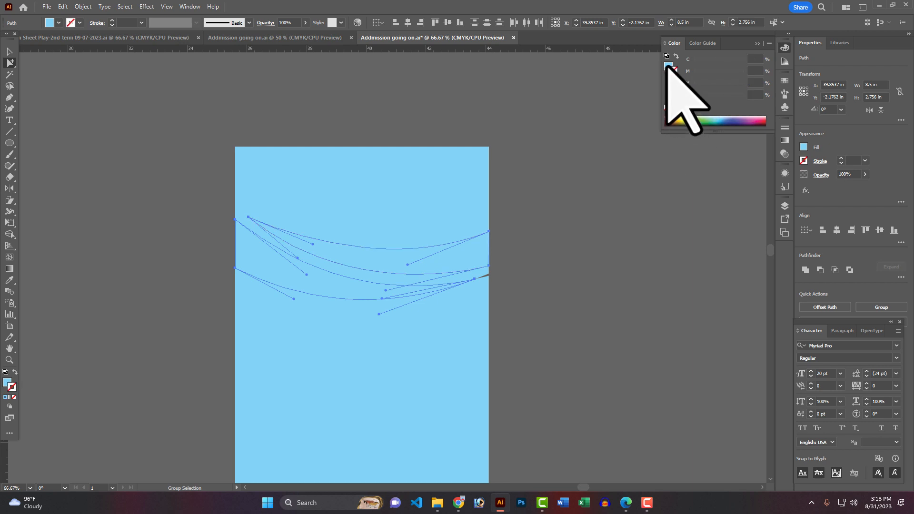
{"action": "left_click", "coordinate": [668, 66]}
{"action": "left_click", "coordinate": [700, 118]}
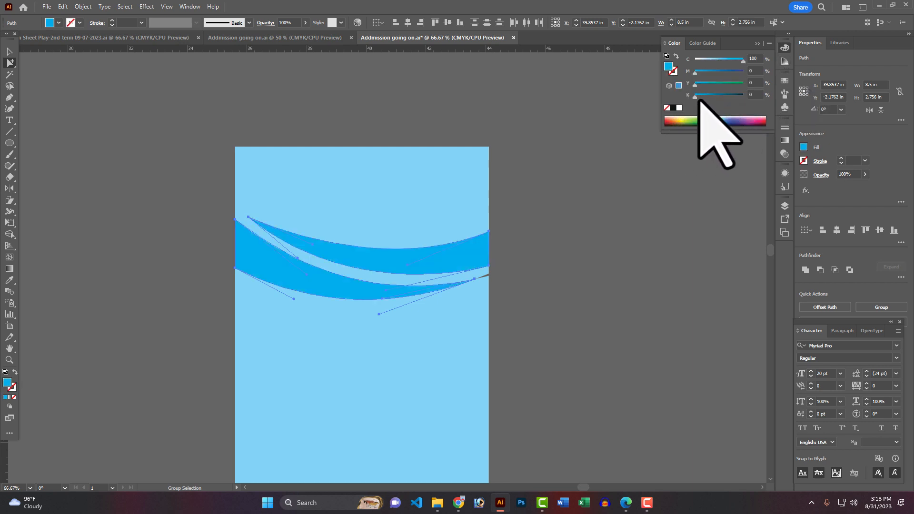
{"action": "left_click", "coordinate": [552, 269]}
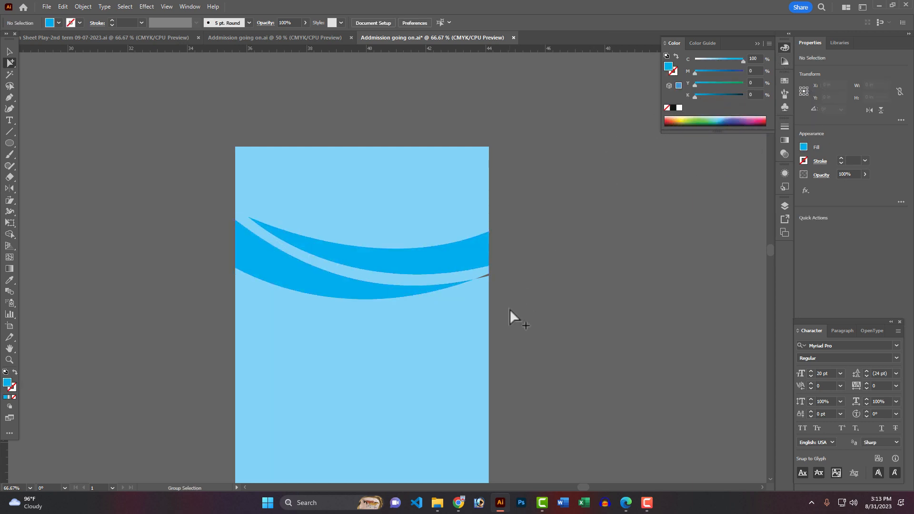
Fill the page's top section, including the thin middle band, with pure yellow: cyan 0%, yellow 100%
{"action": "scroll", "coordinate": [508, 307], "scroll_direction": "down", "scroll_amount": 1}
{"action": "left_click", "coordinate": [464, 305]}
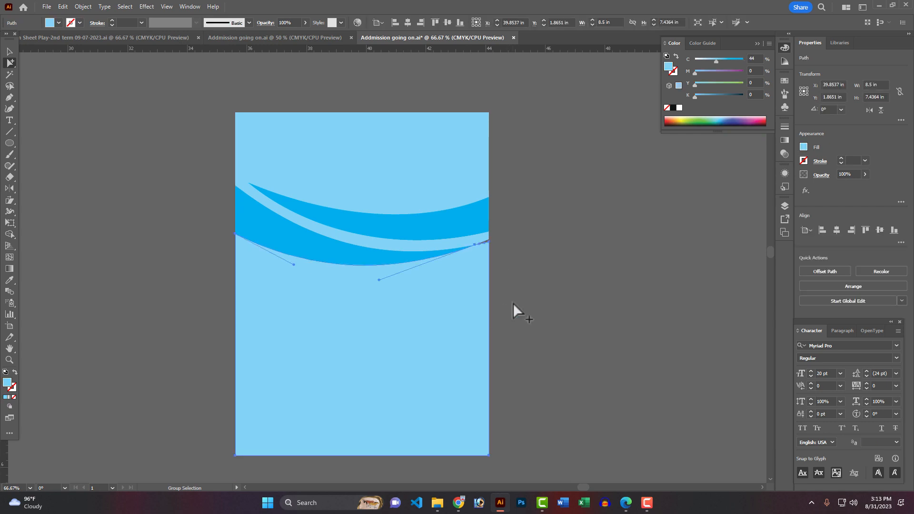
{"action": "left_click", "coordinate": [385, 162]}
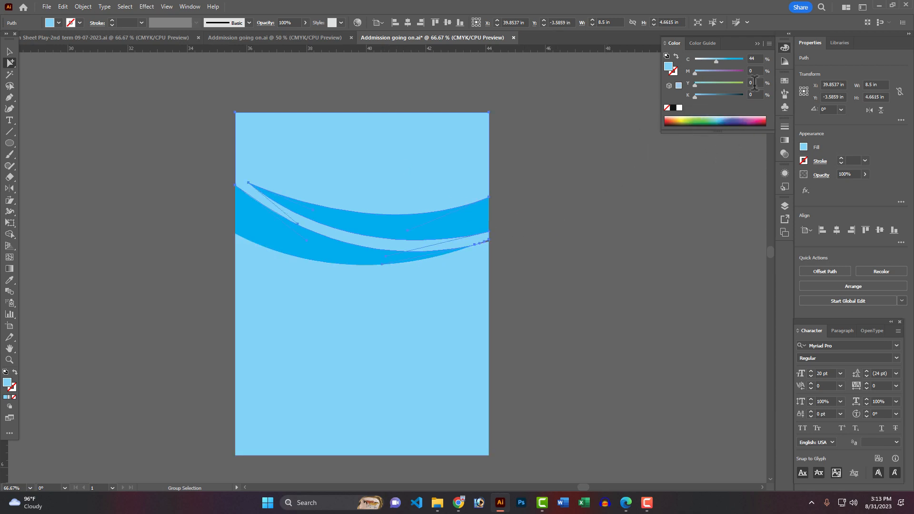
{"action": "left_click_drag", "start_coordinate": [715, 84], "coordinate": [655, 79]}
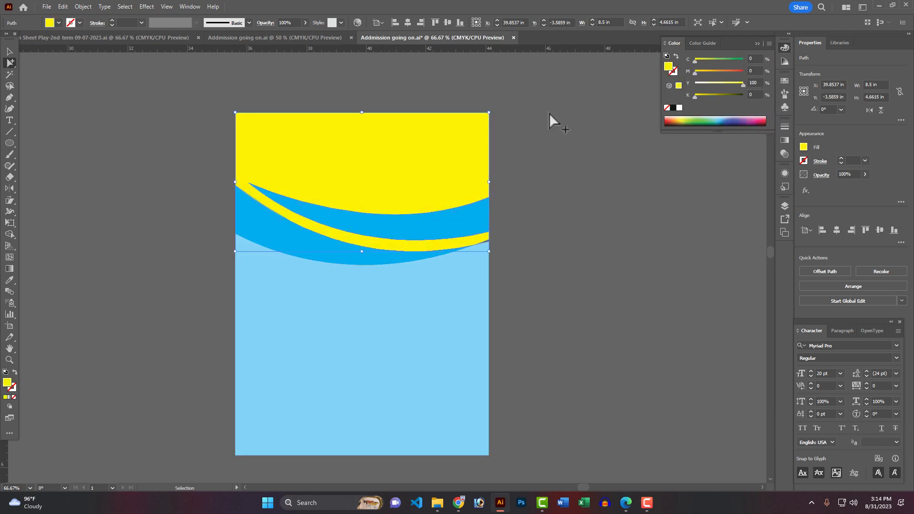
{"action": "left_click", "coordinate": [571, 238]}
Fill the page's lower section dark blue with cyan 83%, magenta 58.04%, yellow 0% and black 44%
{"action": "left_click", "coordinate": [484, 256]}
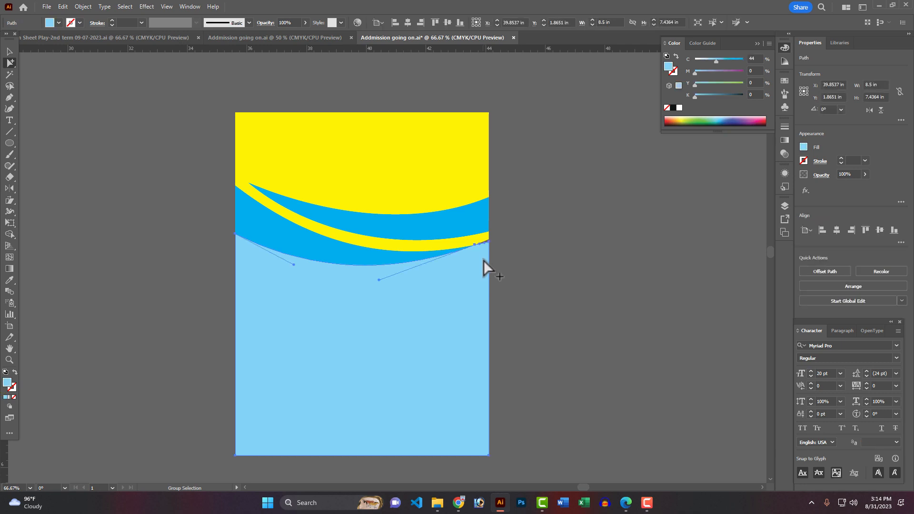
{"action": "left_click_drag", "start_coordinate": [716, 95], "coordinate": [723, 95]}
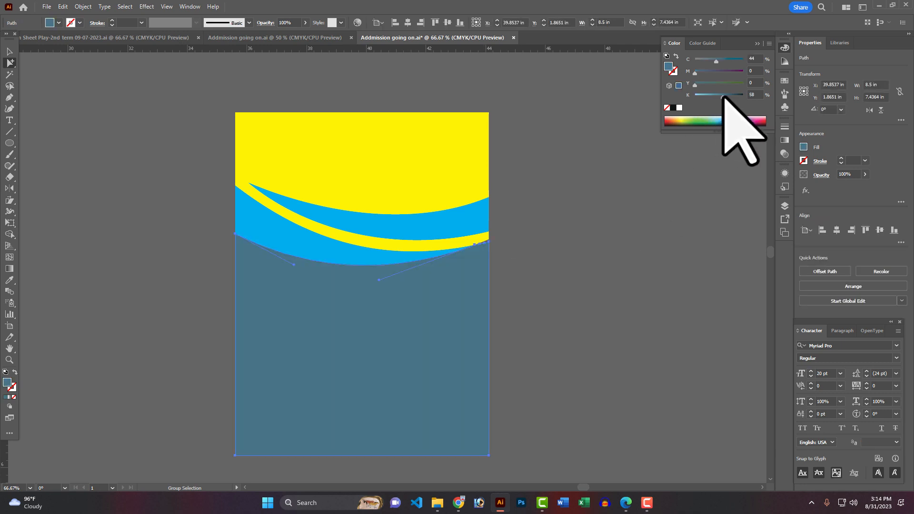
{"action": "left_click", "coordinate": [726, 60]}
{"action": "mouse_move", "coordinate": [725, 61]}
{"action": "left_mouse_down"}
{"action": "mouse_move", "coordinate": [750, 58]}
{"action": "mouse_move", "coordinate": [741, 69]}
{"action": "left_mouse_up"}
{"action": "left_click", "coordinate": [714, 71]}
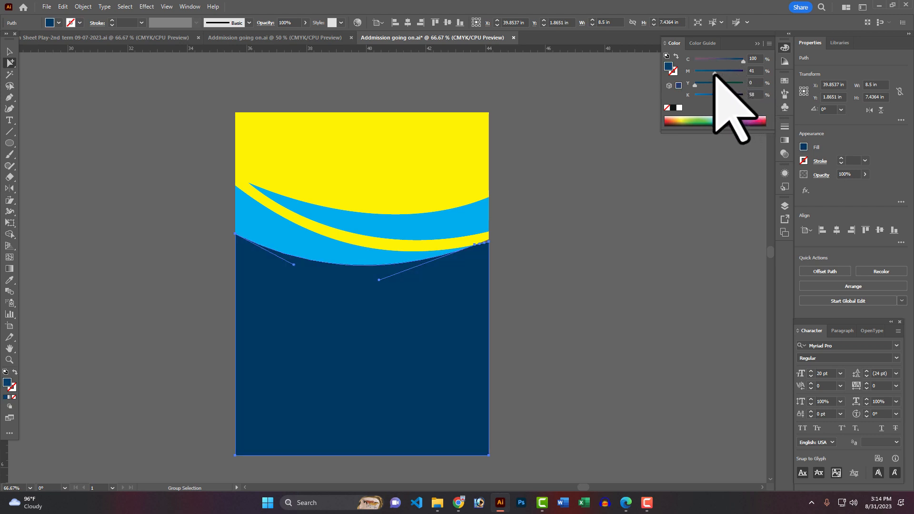
{"action": "left_click", "coordinate": [718, 83]}
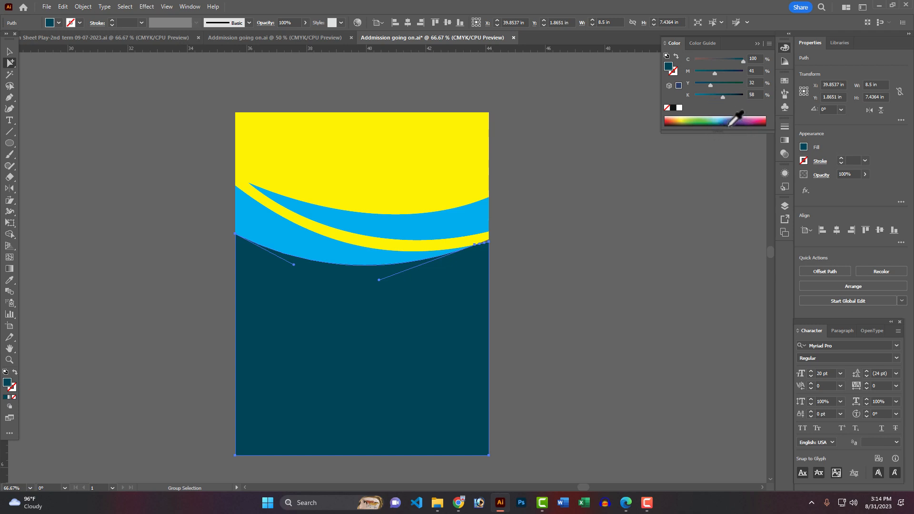
{"action": "left_click", "coordinate": [730, 118]}
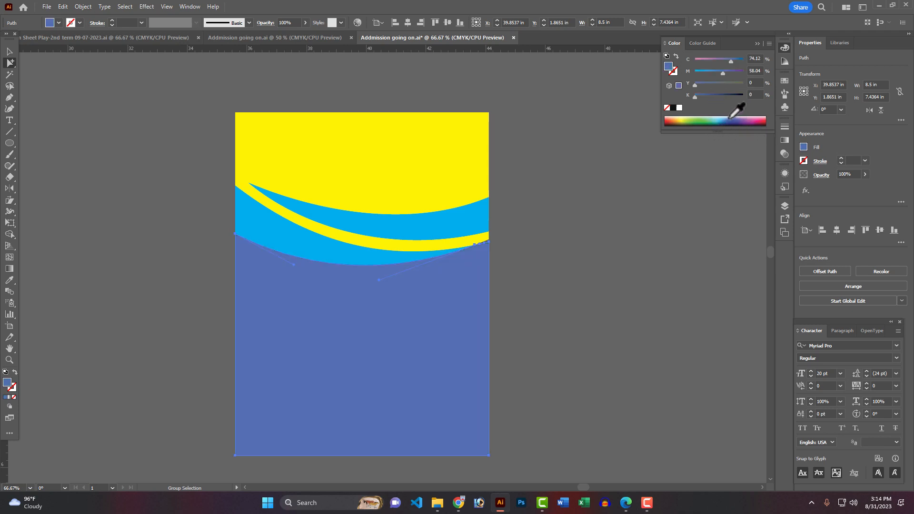
{"action": "left_click", "coordinate": [735, 59]}
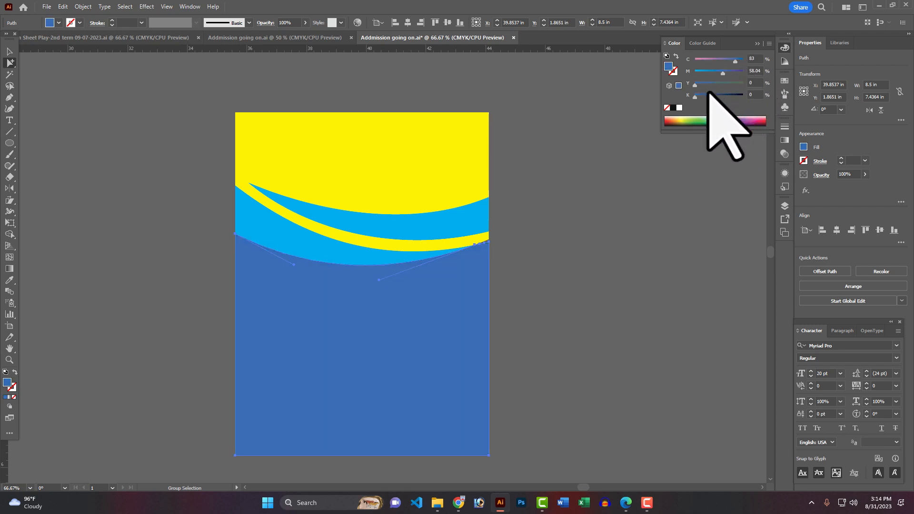
{"action": "left_click_drag", "start_coordinate": [710, 95], "coordinate": [716, 96]}
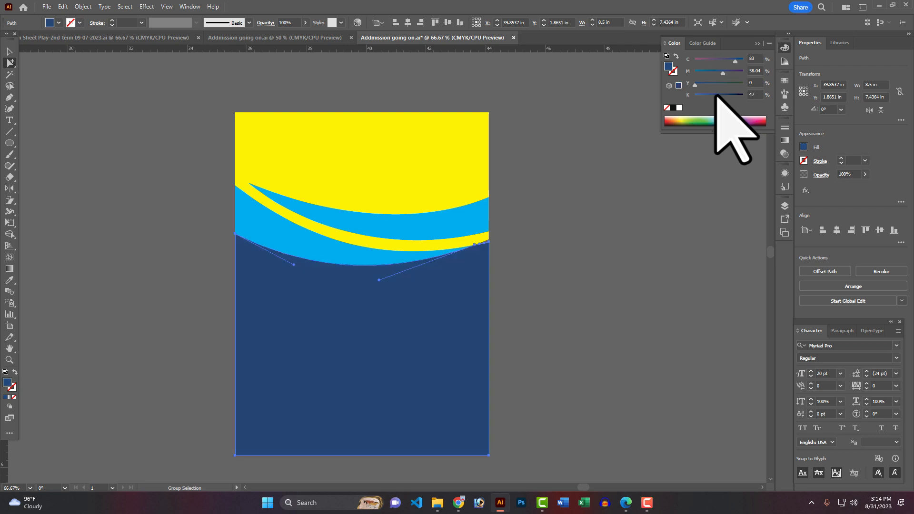
{"action": "left_click", "coordinate": [608, 226]}
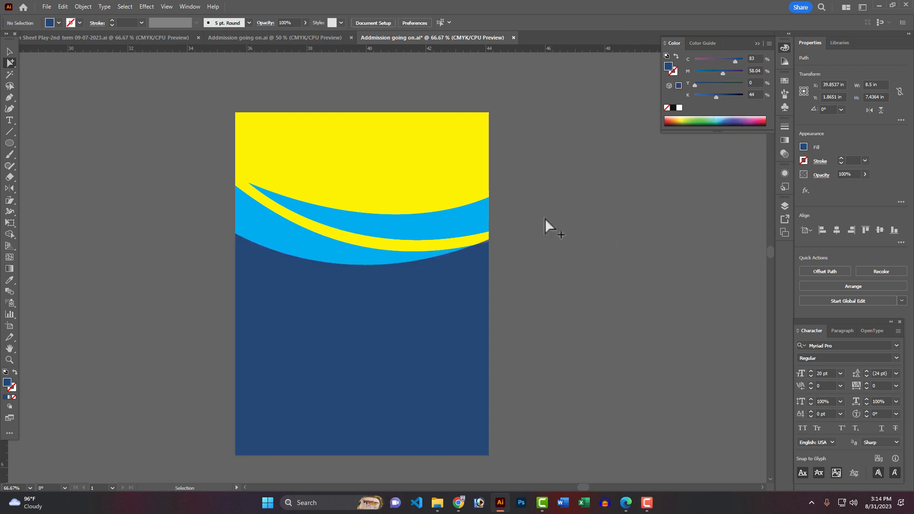
Recolour both curved bands medium blue with cyan 80.78% and magenta 68.24%
{"action": "left_click", "coordinate": [447, 232]}
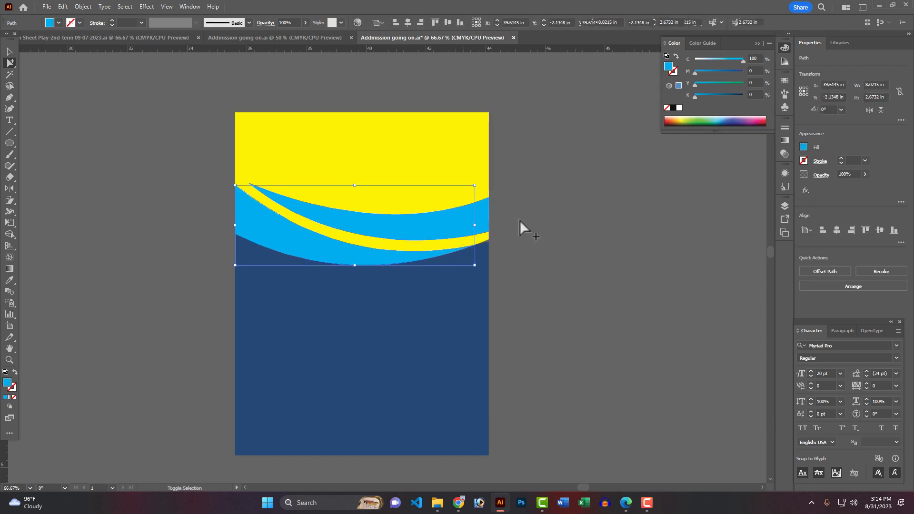
{"action": "left_click", "coordinate": [727, 120]}
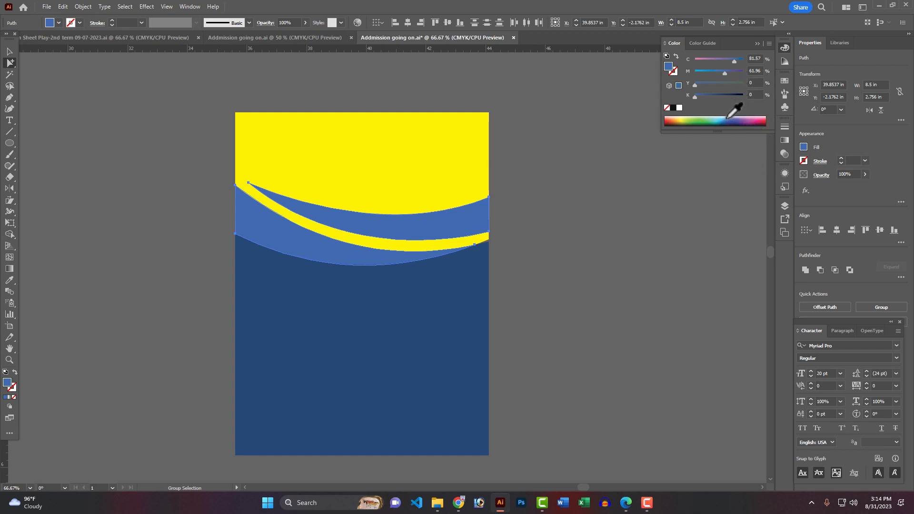
Fill the page's lower section deep indigo with cyan 100%, magenta 100%, yellow 0% and black 0%
{"action": "left_click", "coordinate": [439, 326]}
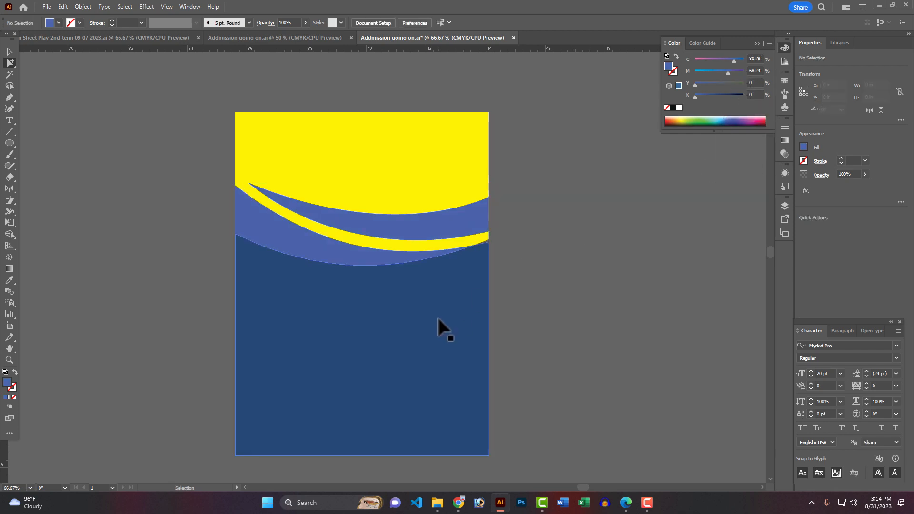
{"action": "left_click", "coordinate": [737, 119]}
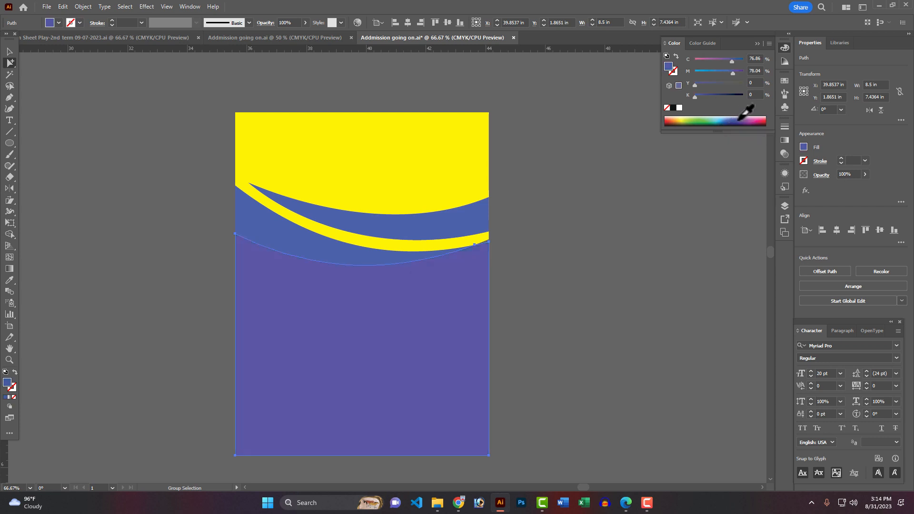
{"action": "left_click", "coordinate": [738, 120]}
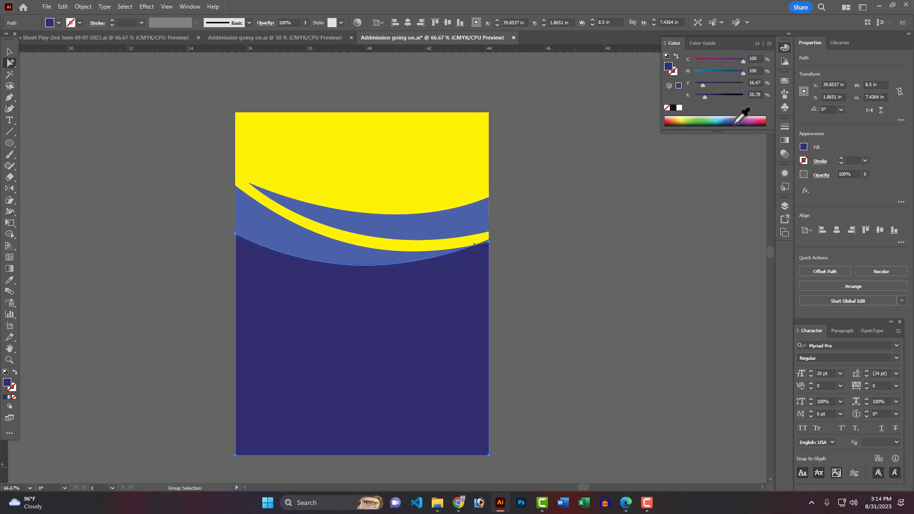
{"action": "left_click", "coordinate": [734, 121]}
{"action": "left_click", "coordinate": [726, 122]}
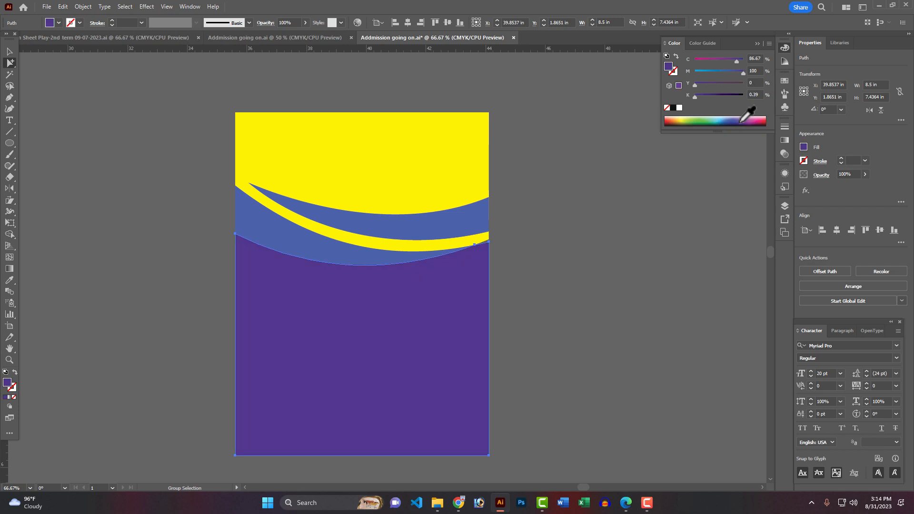
{"action": "left_click", "coordinate": [742, 120]}
{"action": "left_click", "coordinate": [738, 121]}
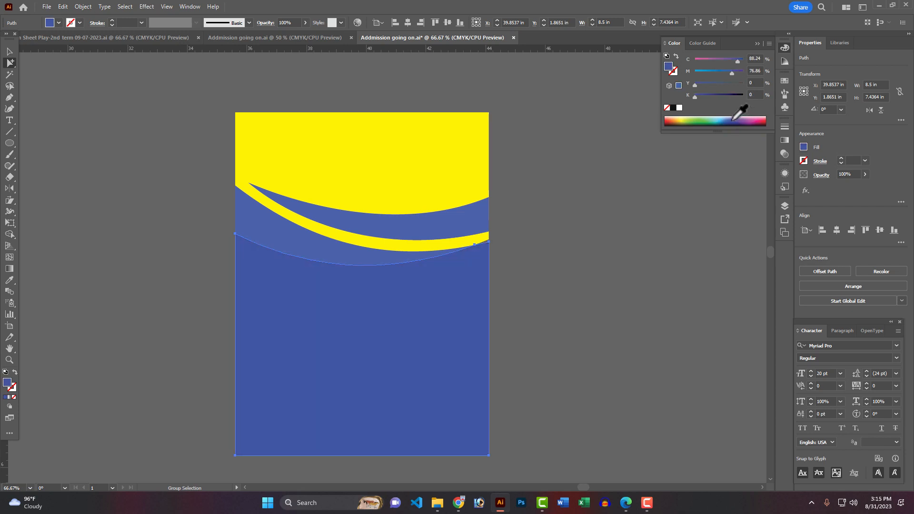
{"action": "left_click", "coordinate": [731, 121]}
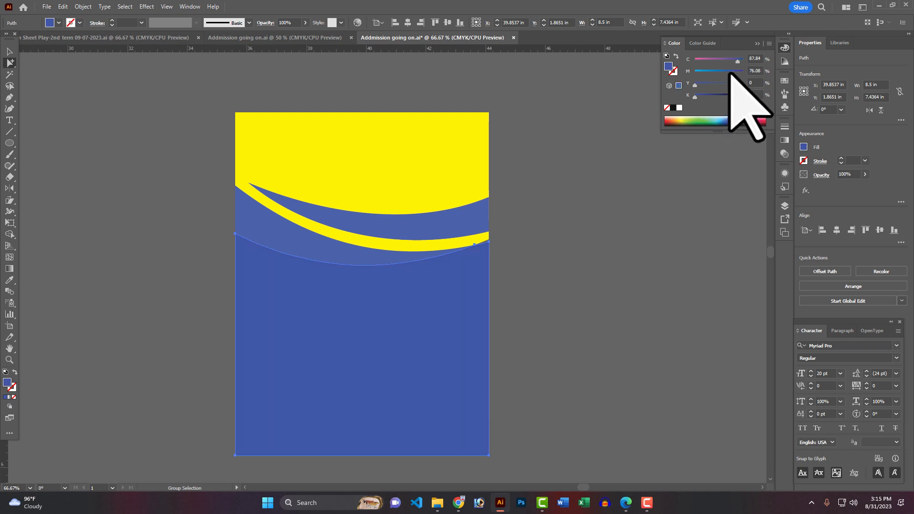
{"action": "left_click_drag", "start_coordinate": [732, 74], "coordinate": [744, 60]}
{"action": "left_click", "coordinate": [562, 217]}
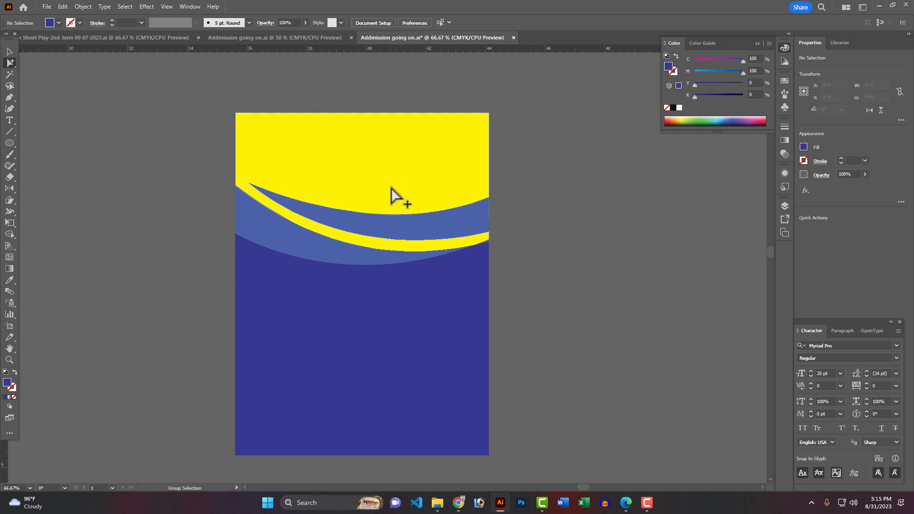
Give the upper curved band a linear gradient and recolour its black end stop blue with cyan 100%, yellow 0% and no black
{"action": "left_click", "coordinate": [412, 223]}
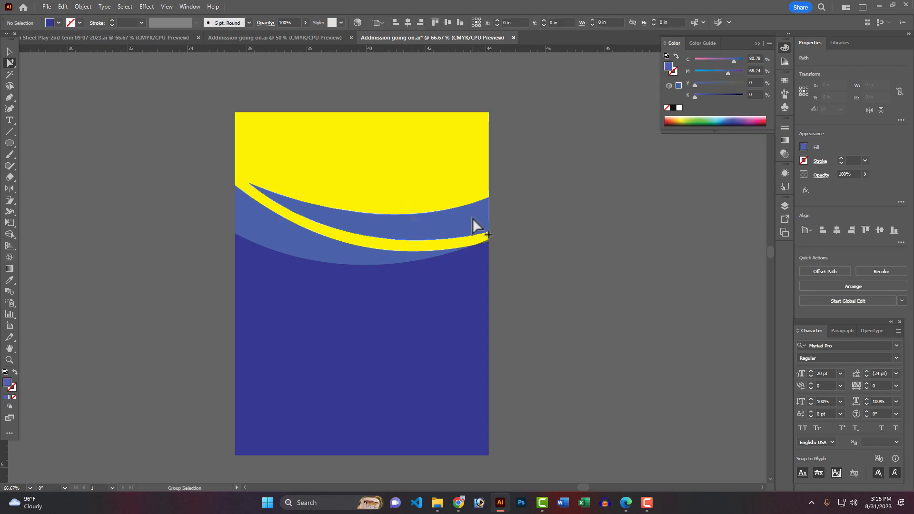
{"action": "left_click", "coordinate": [784, 140]}
{"action": "left_click", "coordinate": [709, 206]}
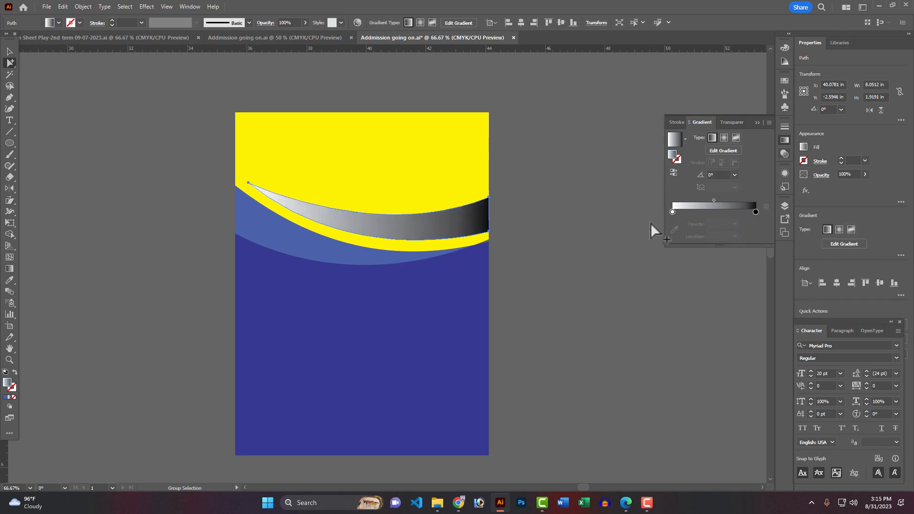
{"action": "double_click", "coordinate": [756, 211]}
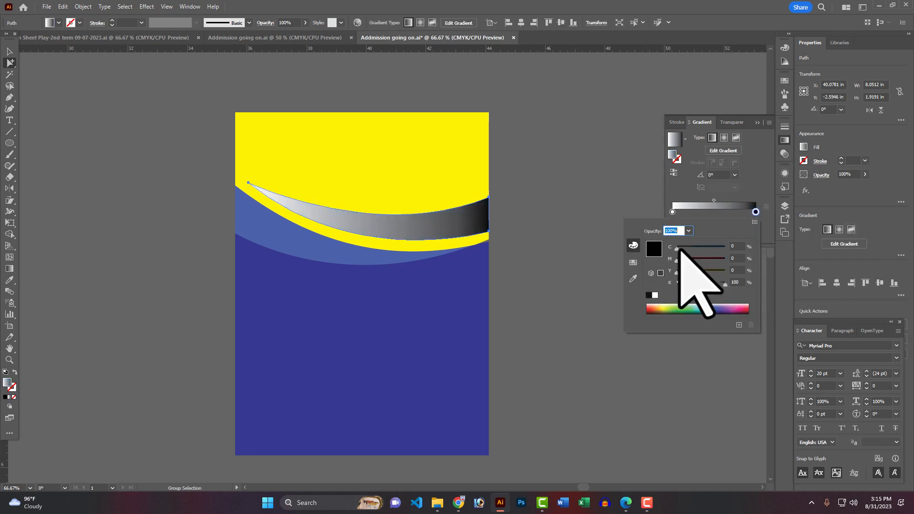
{"action": "left_click_drag", "start_coordinate": [704, 284], "coordinate": [668, 282]}
{"action": "left_click", "coordinate": [713, 260]}
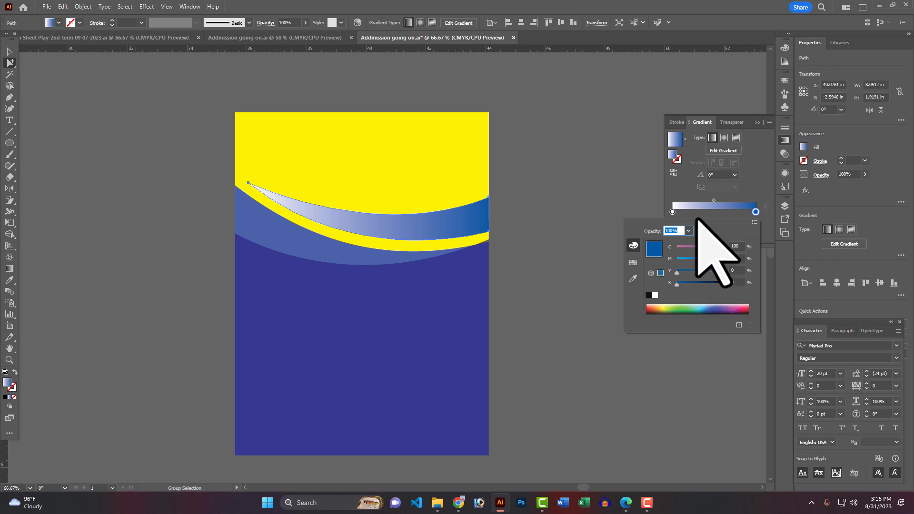
Recolour the white start stop of the upper band's gradient light blue with cyan 100% and magenta 25%
{"action": "left_click", "coordinate": [673, 211]}
{"action": "left_click", "coordinate": [726, 246]}
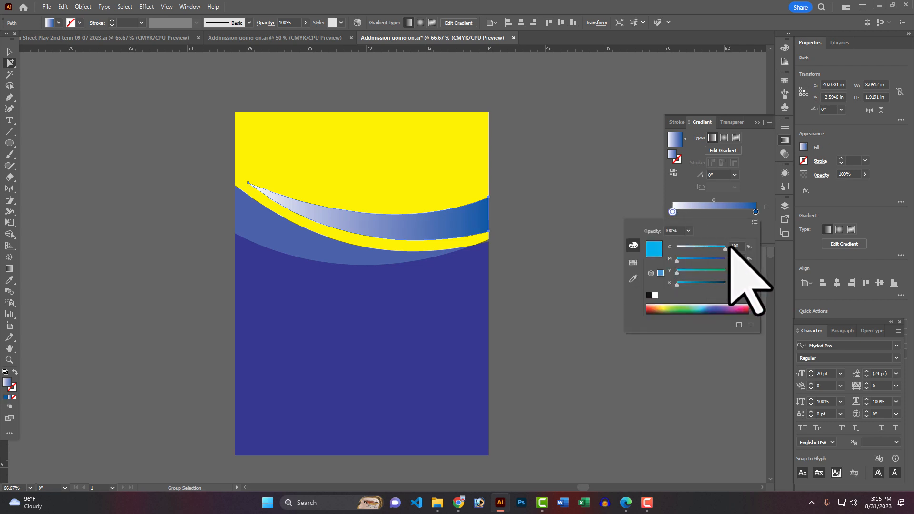
{"action": "left_click", "coordinate": [689, 261]}
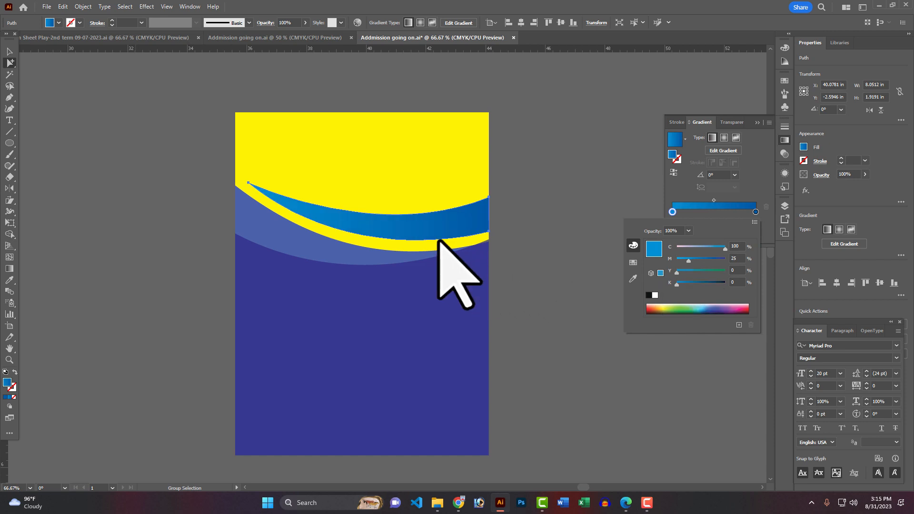
Copy the upper curved band's blue gradient onto the lower curved band
{"action": "left_click", "coordinate": [350, 258]}
{"action": "left_click", "coordinate": [9, 280]}
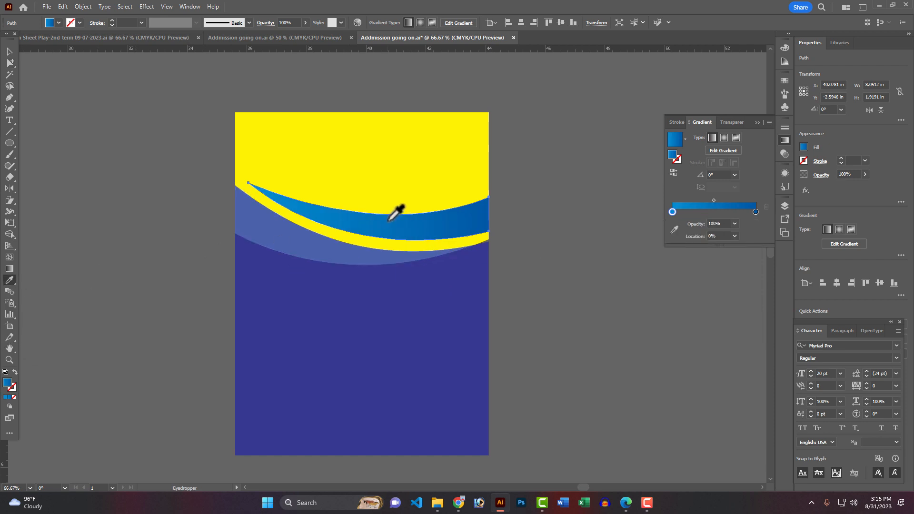
{"action": "left_click", "coordinate": [300, 238], "text": "ctrl"}
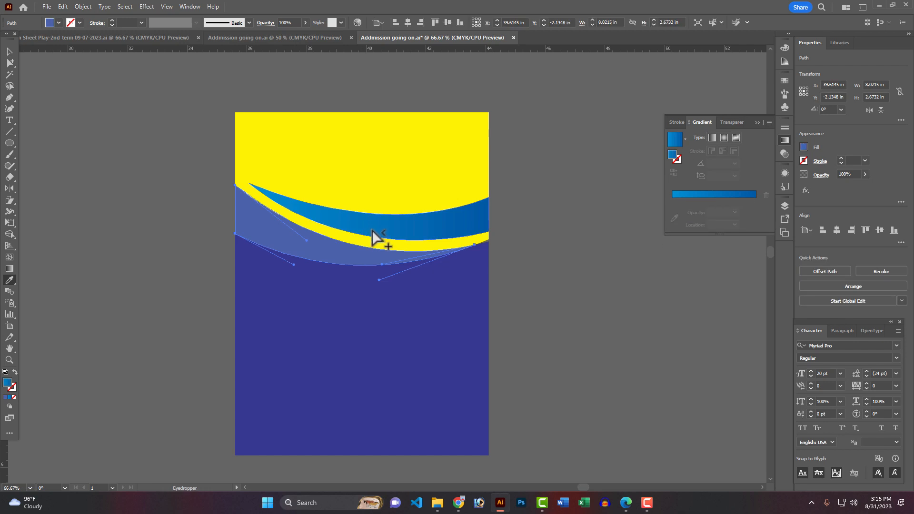
{"action": "left_click", "coordinate": [455, 233]}
{"action": "left_click", "coordinate": [545, 230], "text": "ctrl"}
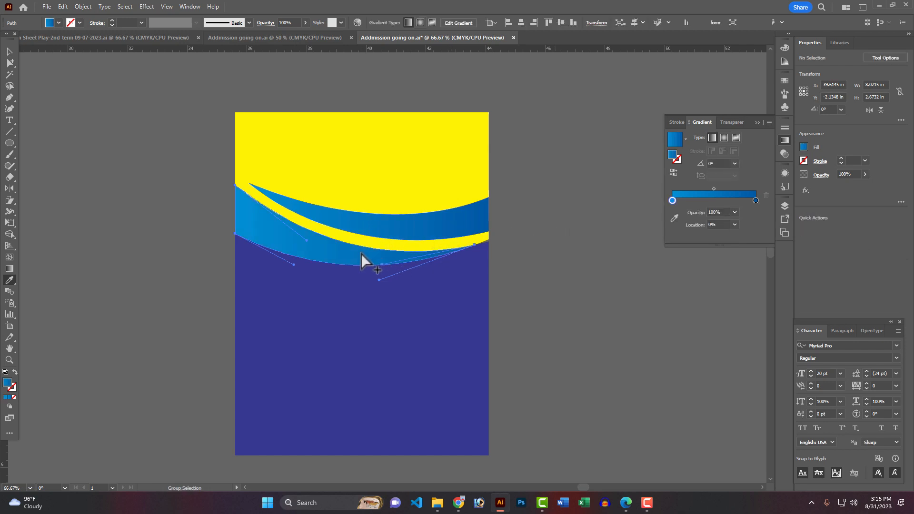
Reverse the lower curved band's gradient to about 175.3°, so that it runs from right to left
{"action": "left_click", "coordinate": [361, 253], "text": "ctrl"}
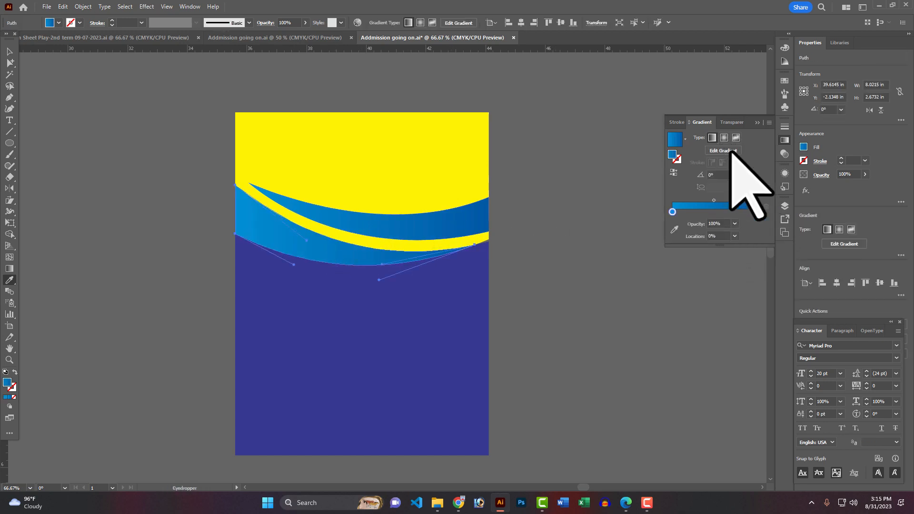
{"action": "left_click", "coordinate": [9, 269]}
{"action": "left_click_drag", "start_coordinate": [469, 249], "coordinate": [260, 238]}
{"action": "left_click", "coordinate": [533, 227], "text": "ctrl"}
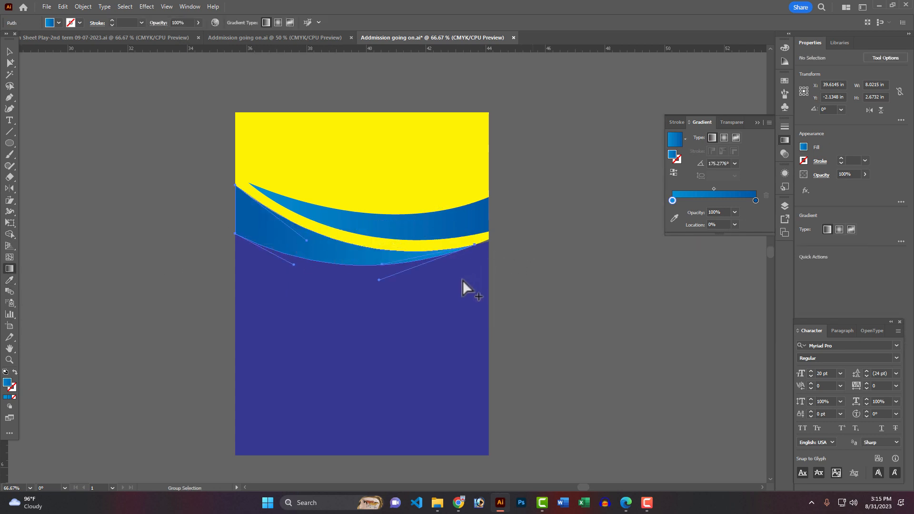
Draw an indigo 8.5 by 11.5 in rectangle covering the whole page and send it behind all the artwork
{"action": "left_click", "coordinate": [462, 280], "text": "ctrl"}
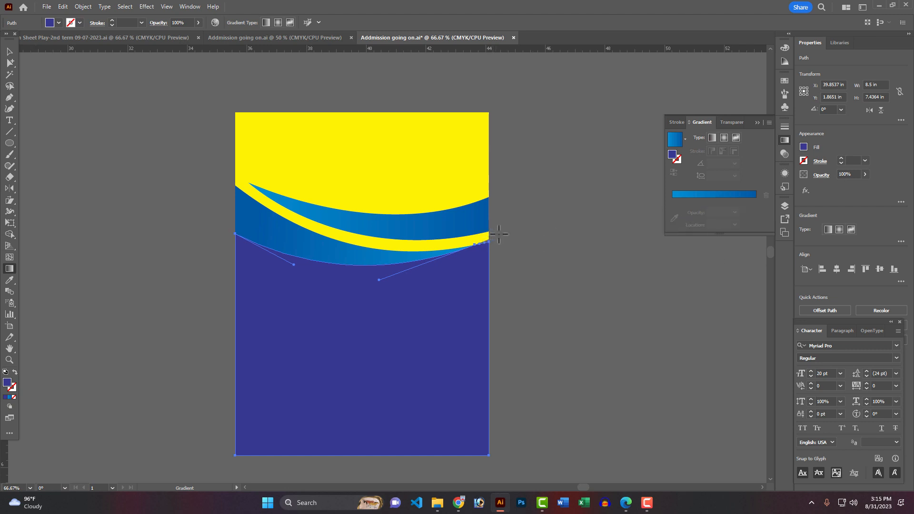
{"action": "key", "text": "ctrl+shift+a"}
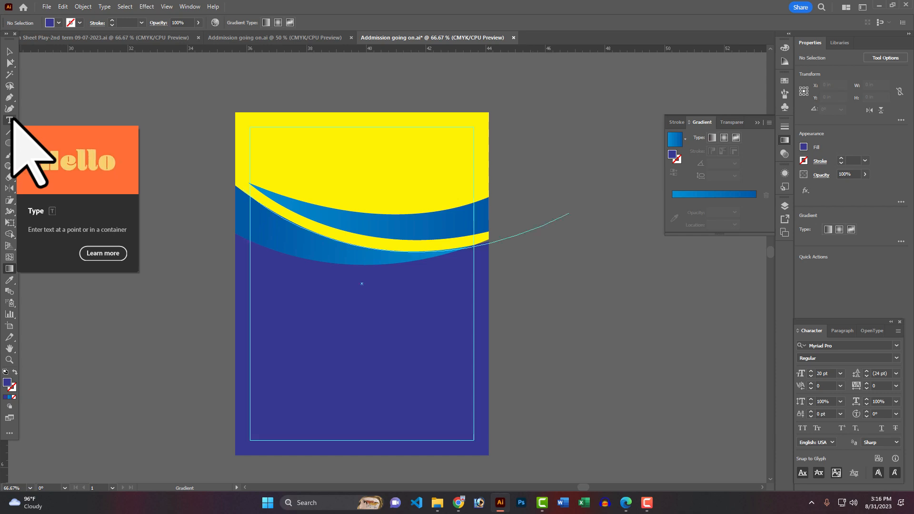
{"action": "left_click_drag", "start_coordinate": [10, 143], "coordinate": [38, 144]}
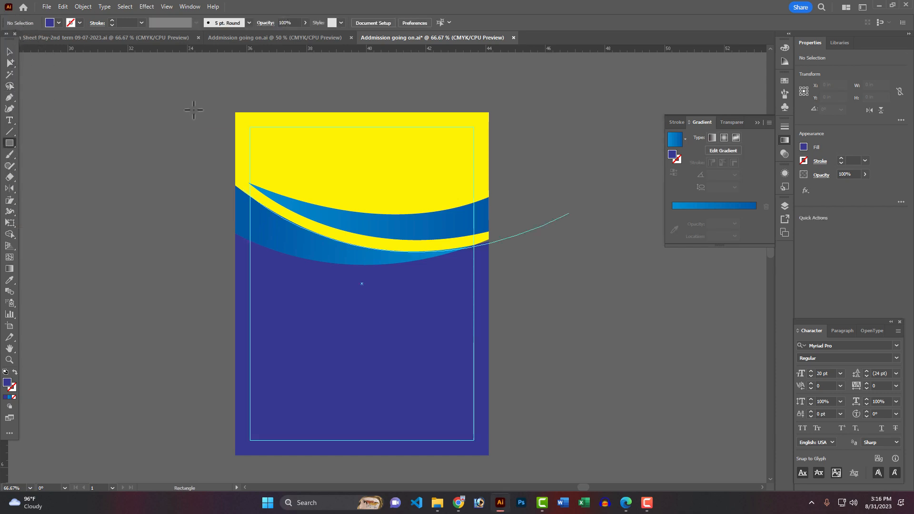
{"action": "left_click_drag", "start_coordinate": [235, 112], "coordinate": [489, 456]}
{"action": "key", "text": "ctrl+shift+bracketleft"}
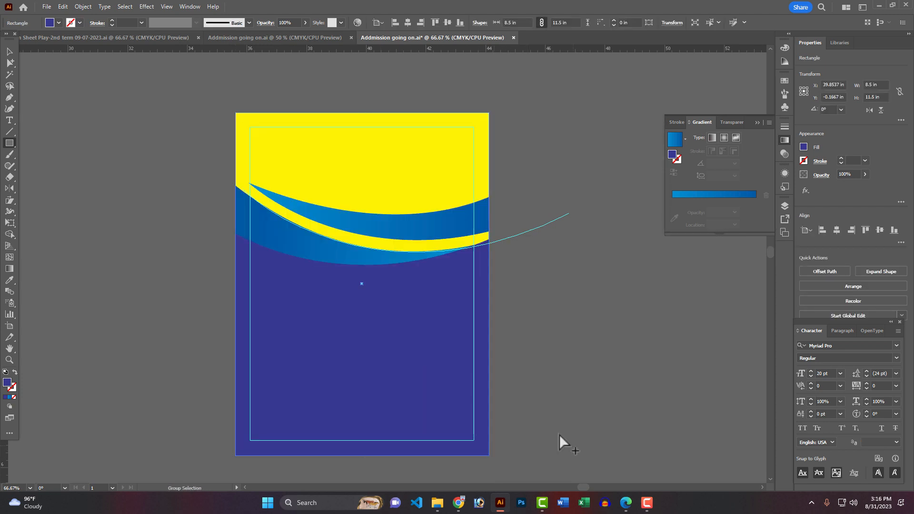
{"action": "key", "text": "ctrl+shift+a"}
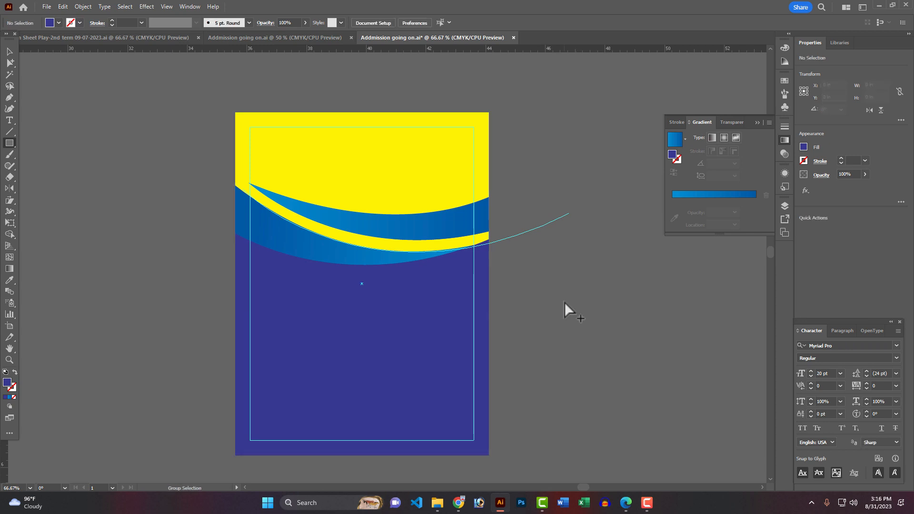
Draw a bar about 7.56 by 1.72 in from the page's left edge across the indigo section, filled with the upper band's gradient
{"action": "left_click", "coordinate": [445, 318], "text": "ctrl+alt"}
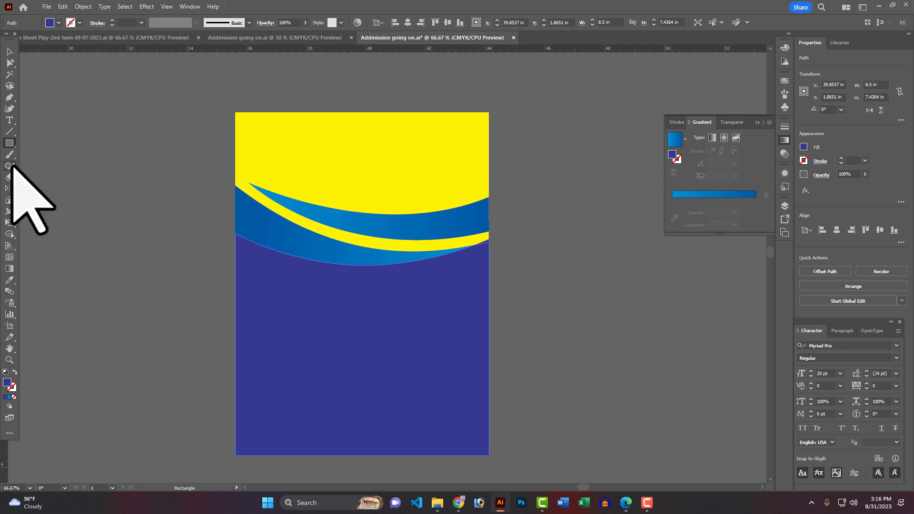
{"action": "left_click_drag", "start_coordinate": [236, 365], "coordinate": [461, 415]}
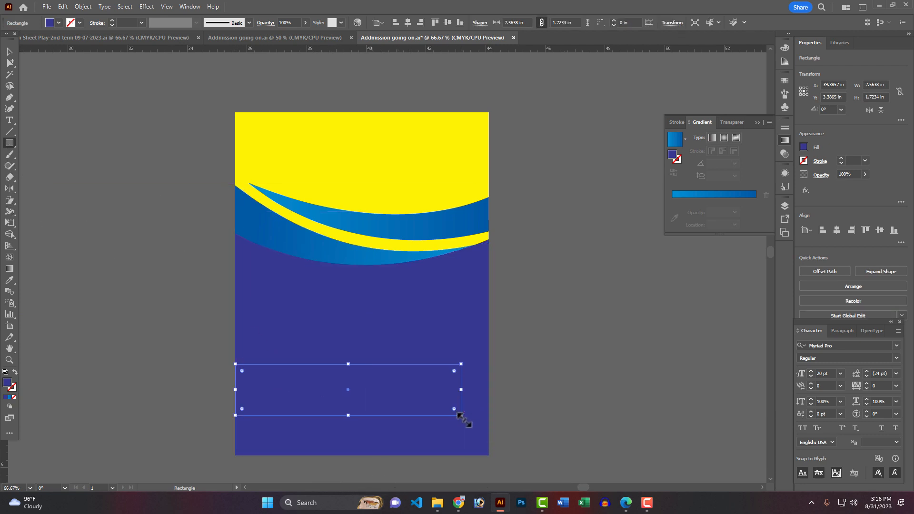
{"action": "left_click", "coordinate": [10, 280]}
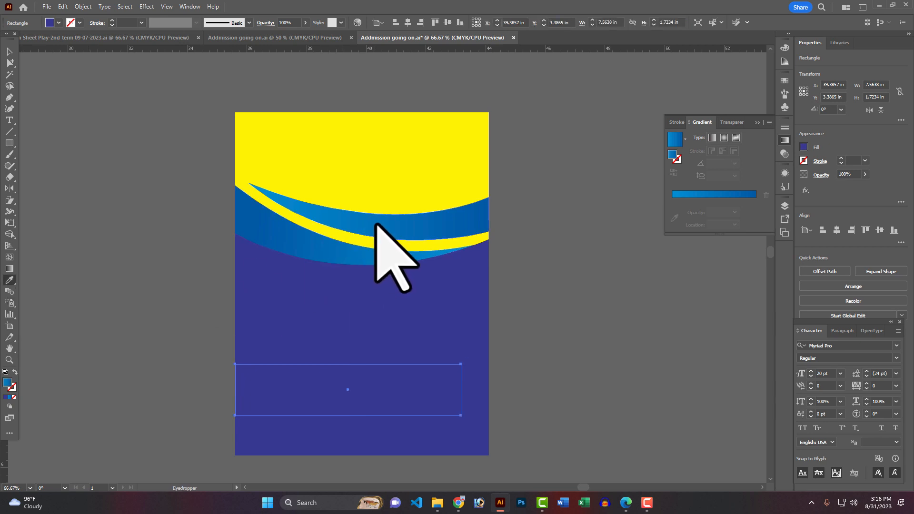
{"action": "left_click", "coordinate": [376, 234]}
{"action": "left_click", "coordinate": [605, 331], "text": "ctrl"}
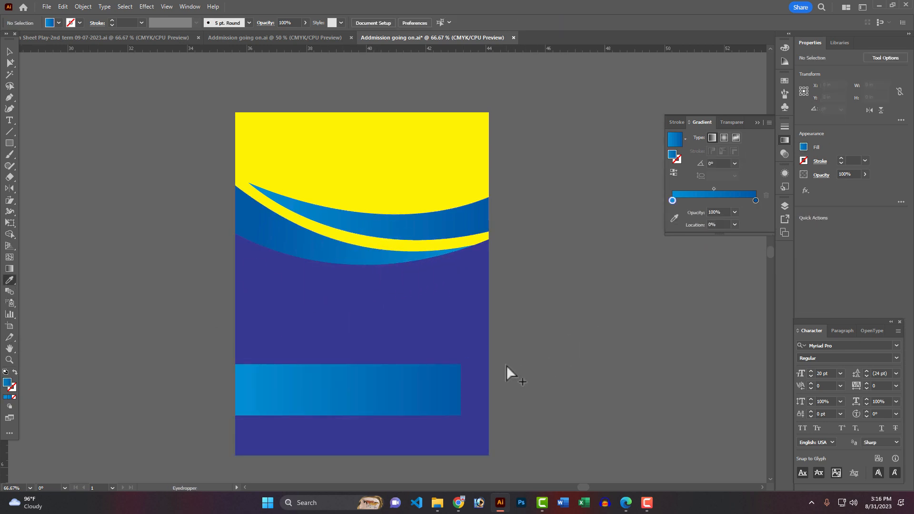
Warm the top yellow section's fill by setting its magenta to 20%
{"action": "scroll", "coordinate": [506, 364], "scroll_direction": "up", "scroll_amount": 2}
{"action": "scroll", "coordinate": [507, 365], "scroll_direction": "down", "scroll_amount": 1}
{"action": "left_click", "coordinate": [450, 173], "text": "ctrl"}
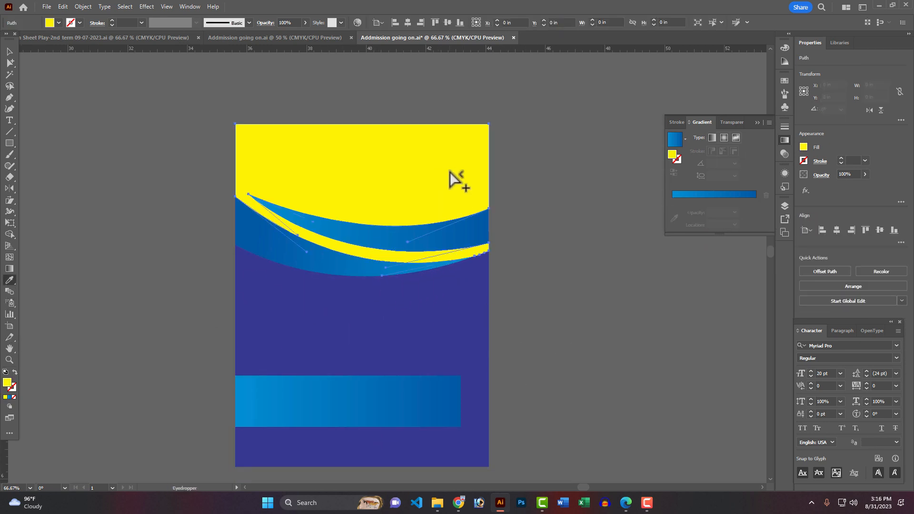
{"action": "left_click", "coordinate": [785, 48]}
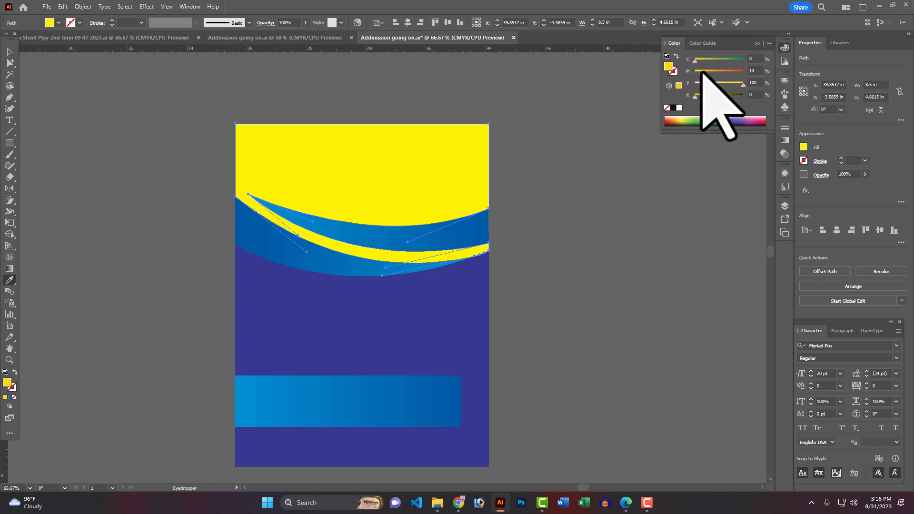
{"action": "left_click_drag", "start_coordinate": [703, 72], "coordinate": [702, 71]}
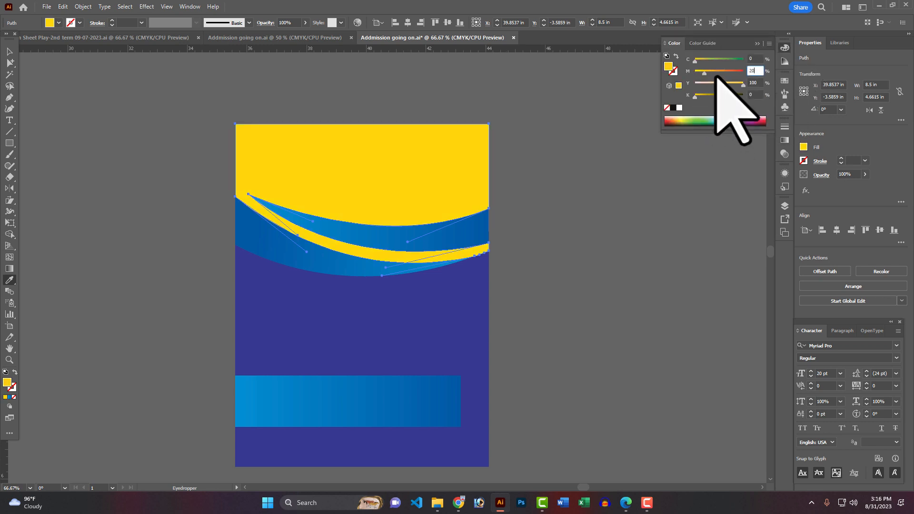
{"action": "left_click", "coordinate": [576, 170]}
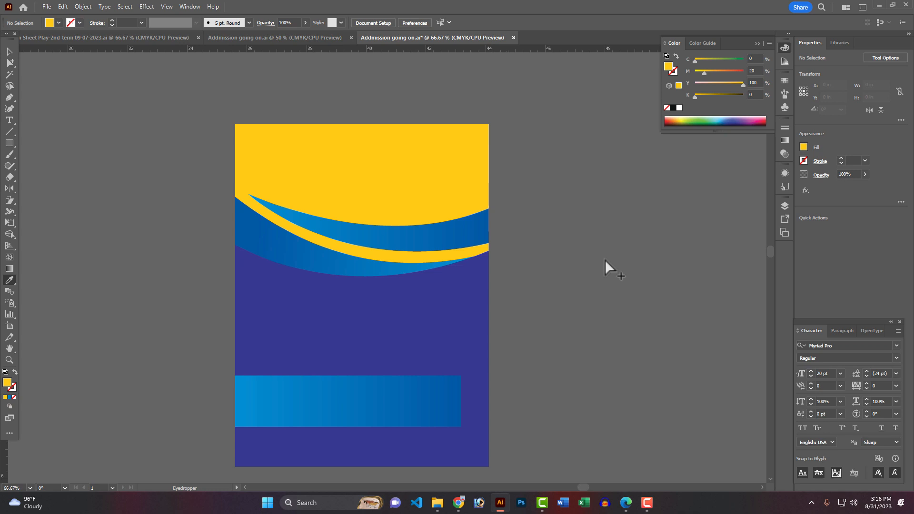
Set the top section's magenta to 0% for a pure yellow fill
{"action": "left_click", "coordinate": [427, 181]}
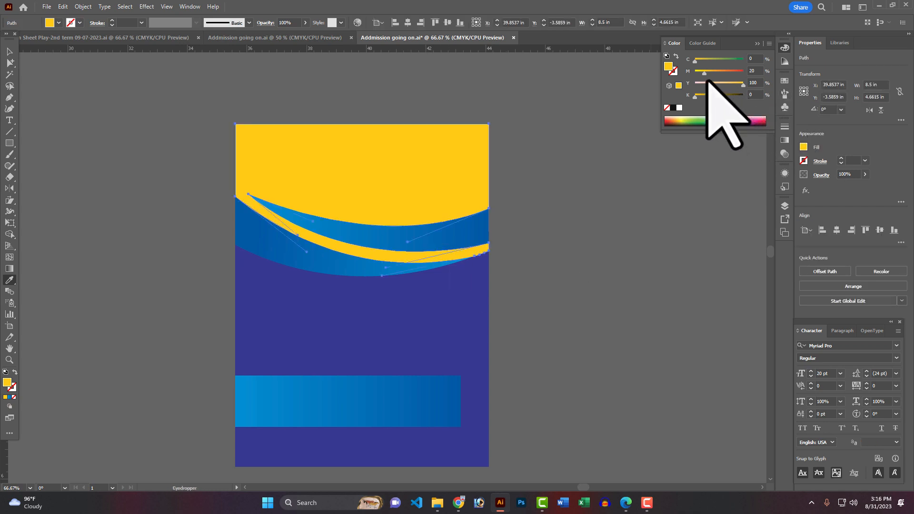
{"action": "left_click_drag", "start_coordinate": [696, 74], "coordinate": [691, 74]}
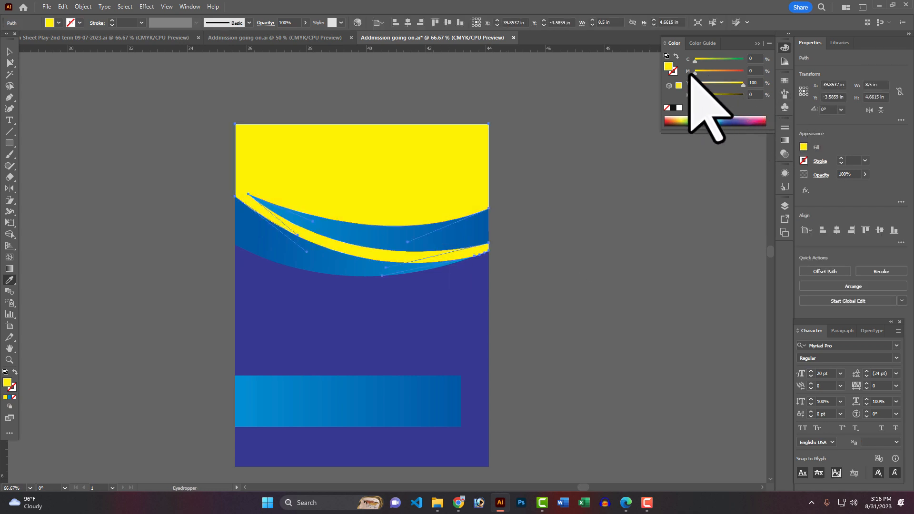
{"action": "left_click", "coordinate": [571, 194], "text": "ctrl"}
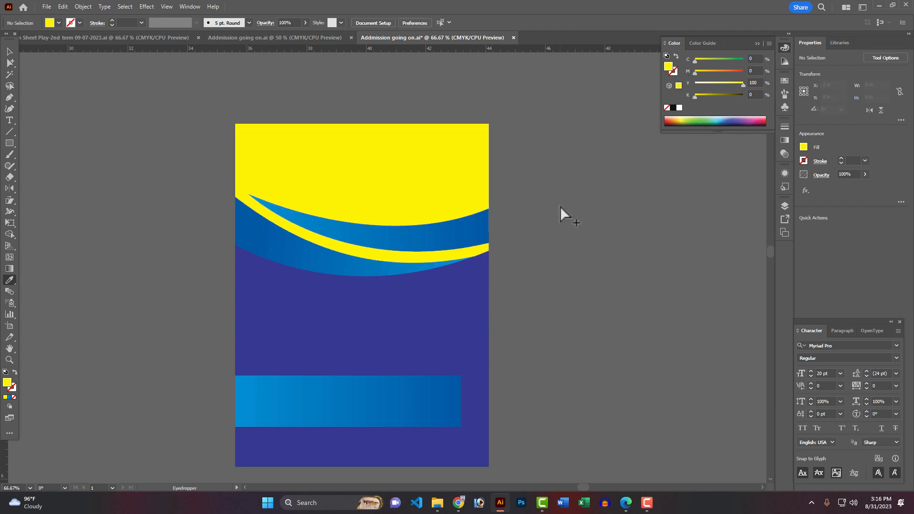
Widen the gradient bar to the page's right edge so that it spans the full 8.5 in width
{"action": "scroll", "coordinate": [535, 199], "scroll_direction": "down", "scroll_amount": 2}
{"action": "scroll", "coordinate": [535, 199], "scroll_direction": "up", "scroll_amount": 2}
{"action": "scroll", "coordinate": [535, 199], "scroll_direction": "down", "scroll_amount": 1}
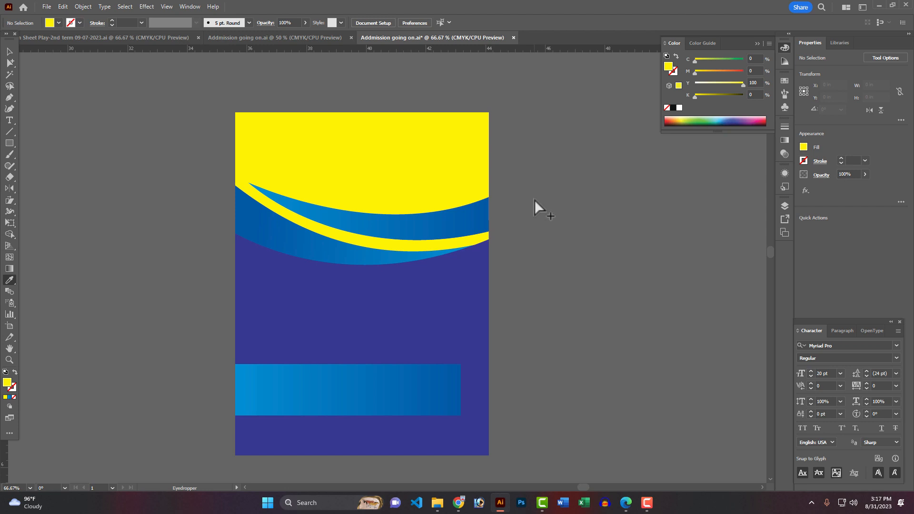
{"action": "scroll", "coordinate": [535, 199], "scroll_direction": "down", "scroll_amount": 3}
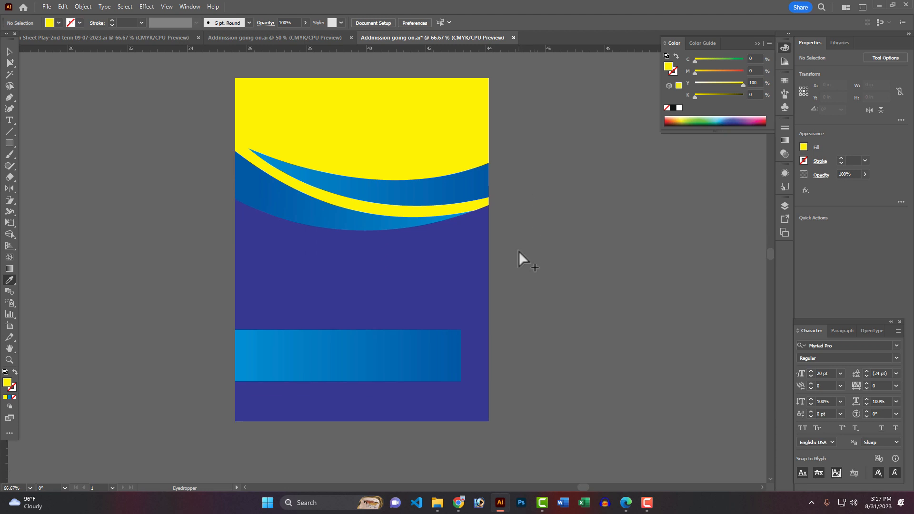
{"action": "left_click", "coordinate": [443, 366]}
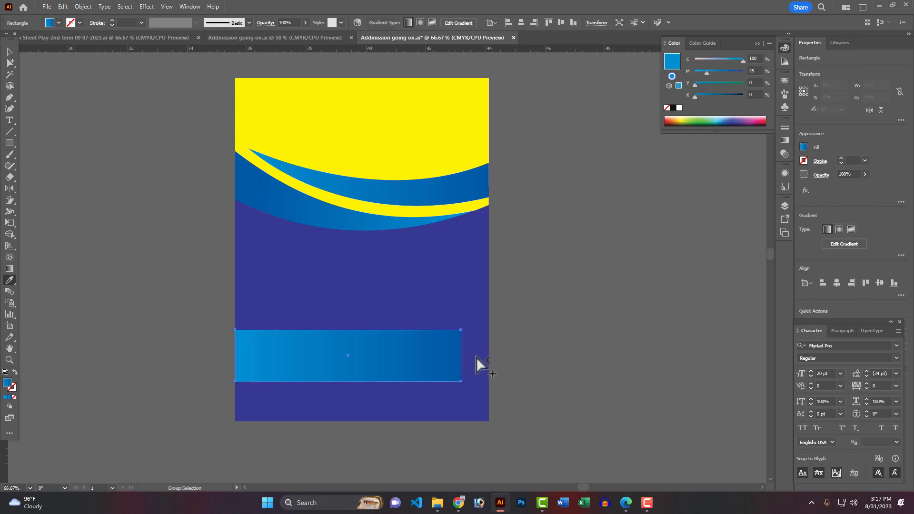
{"action": "left_click", "coordinate": [9, 51]}
{"action": "left_click_drag", "start_coordinate": [464, 356], "coordinate": [489, 356]}
{"action": "left_click", "coordinate": [570, 334]}
{"action": "scroll", "coordinate": [567, 327], "scroll_direction": "down", "scroll_amount": 1}
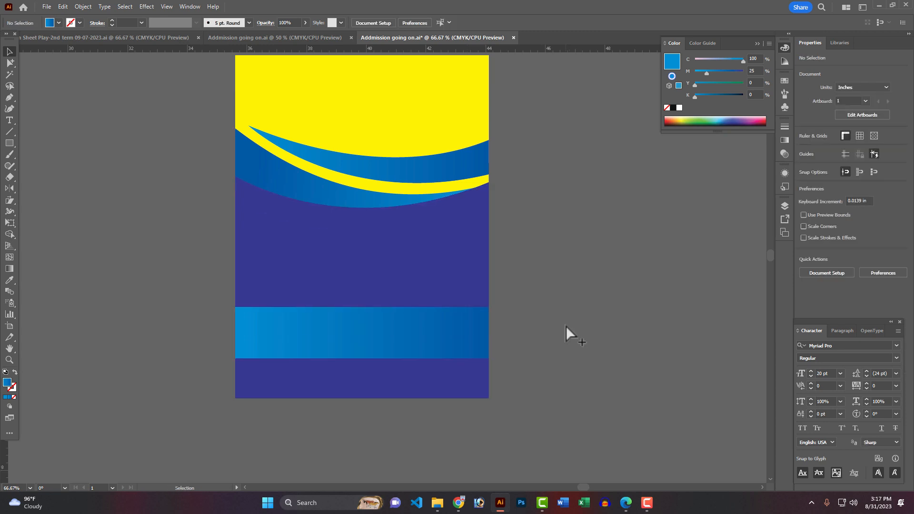
Move the full-width gradient bar down the indigo section to a Y position of about 3.88 in
{"action": "left_click_drag", "start_coordinate": [438, 337], "coordinate": [436, 349]}
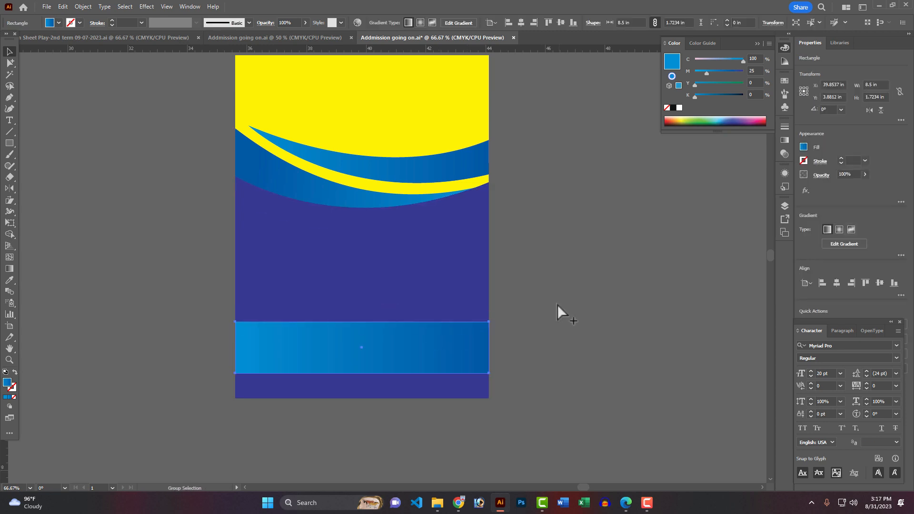
{"action": "left_click", "coordinate": [545, 301]}
{"action": "scroll", "coordinate": [542, 299], "scroll_direction": "up", "scroll_amount": 1}
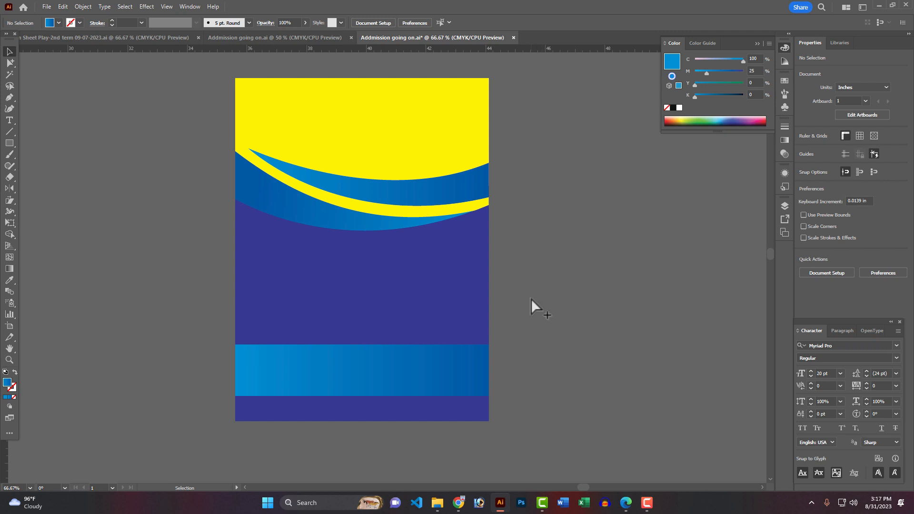
{"action": "left_click", "coordinate": [478, 122]}
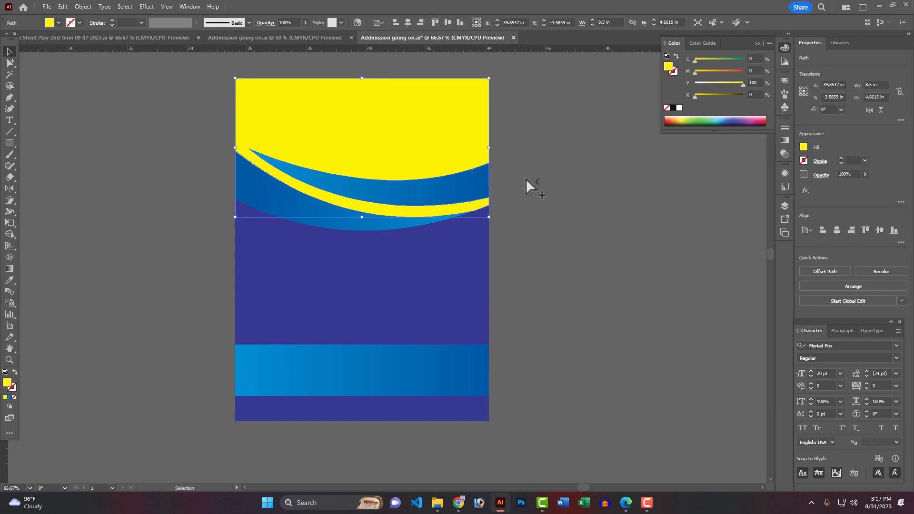
{"action": "left_click", "coordinate": [473, 281], "text": "ctrl"}
{"action": "left_click", "coordinate": [512, 314], "text": "ctrl"}
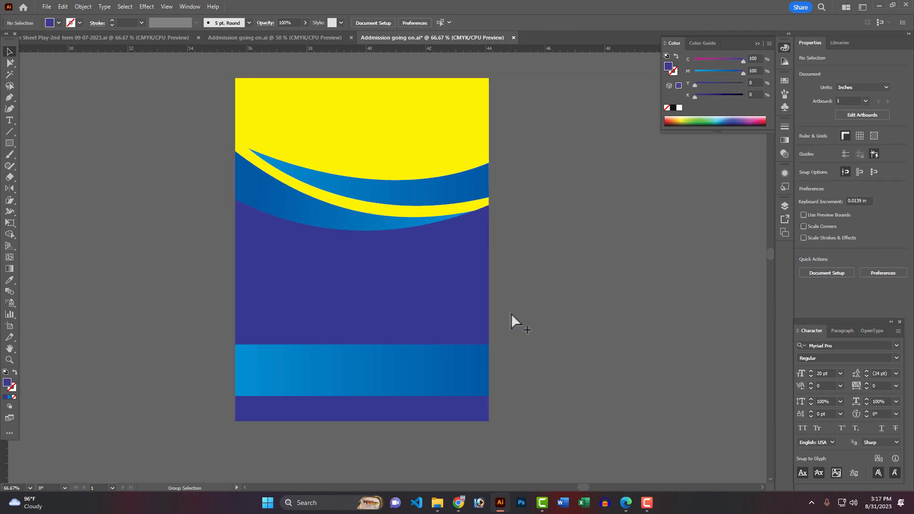
Move the curved bands and the full-height section bounding them down the page by about 0.7 in
{"action": "left_click", "coordinate": [9, 62]}
{"action": "left_click_drag", "start_coordinate": [158, 123], "coordinate": [525, 274]}
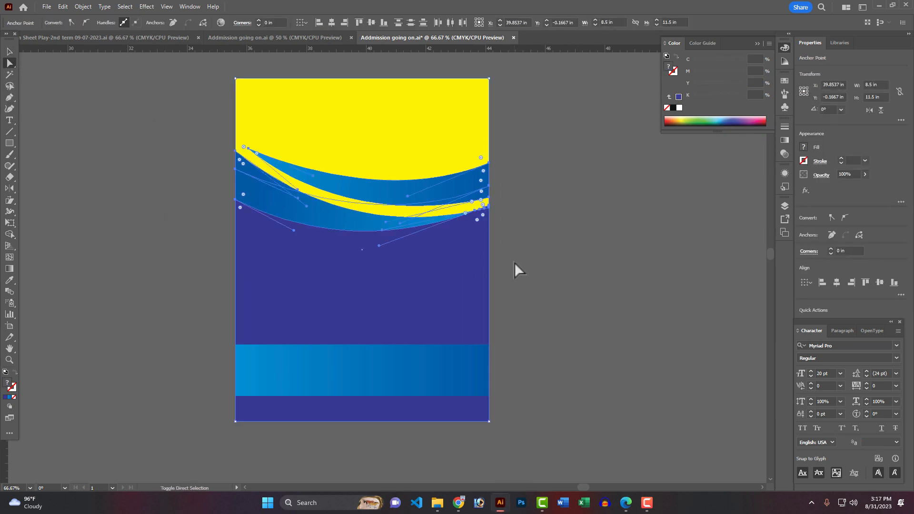
{"action": "key", "text": "shift+Down"}
{"action": "key", "text": "shift+Down"}
{"action": "key", "text": "shift+Down"}
{"action": "key", "text": "shift+Down"}
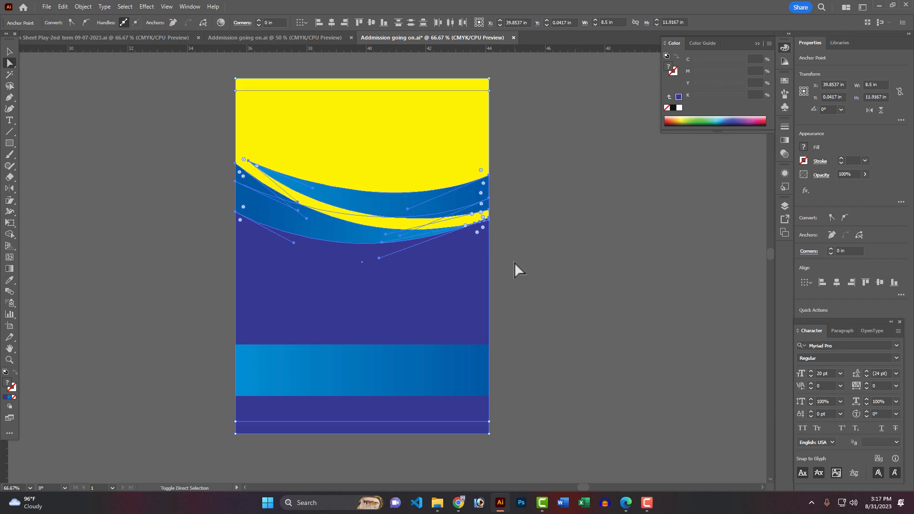
{"action": "key", "text": "shift+Down"}
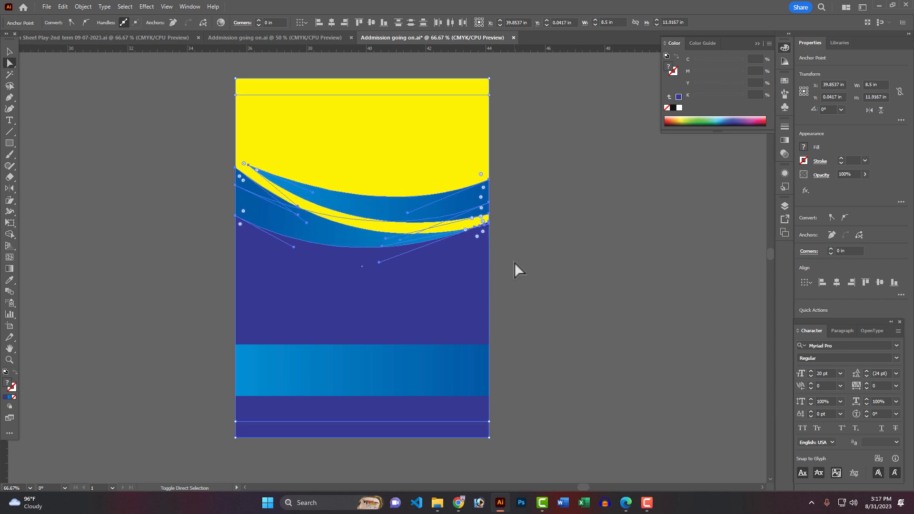
{"action": "left_click", "coordinate": [562, 242], "text": "ctrl"}
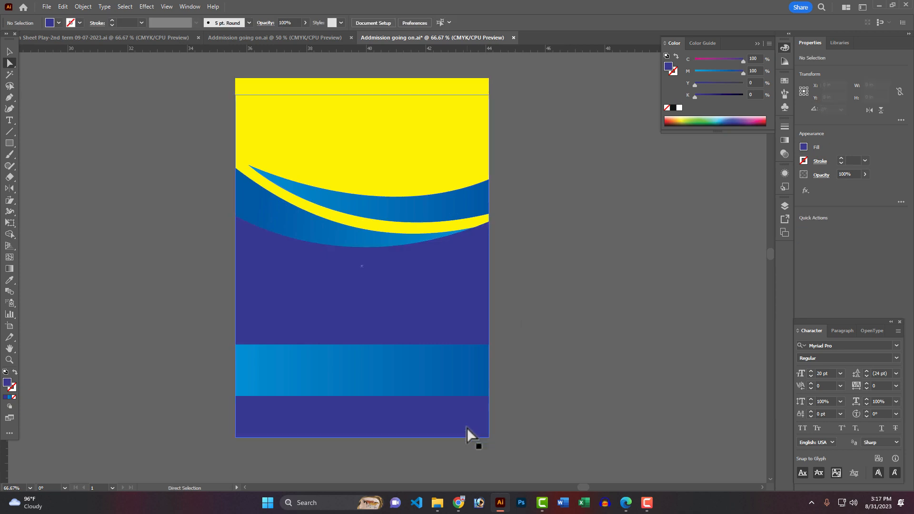
Align the top edges of the shifted full-page shape and the yellow background so both fit the page height
{"action": "left_click", "coordinate": [426, 92]}
{"action": "left_click", "coordinate": [377, 122], "text": "shift"}
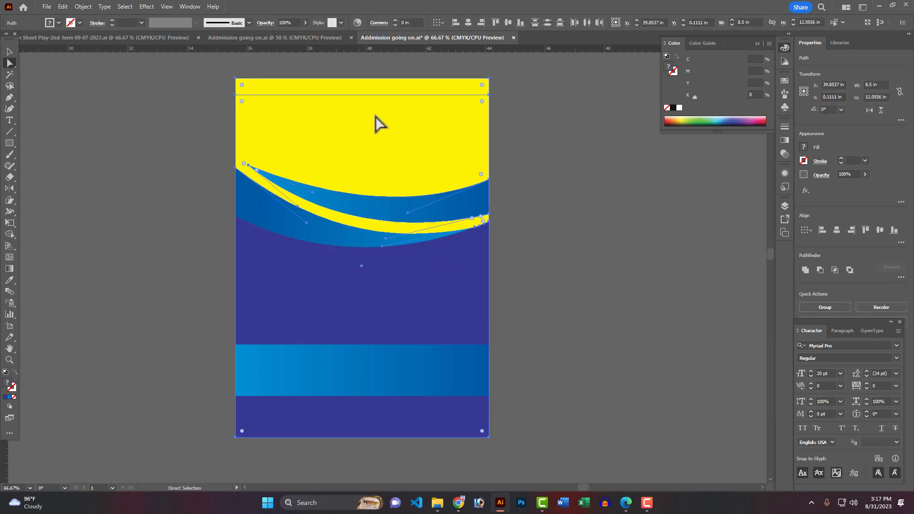
{"action": "left_click", "coordinate": [495, 23]}
{"action": "left_click", "coordinate": [562, 176]}
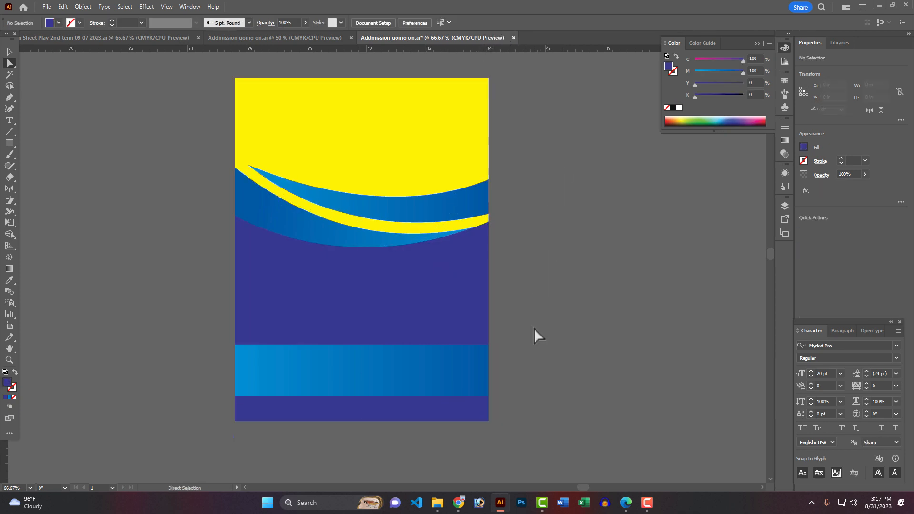
Move the full-width gradient bar up to a Y position of about 3.60 in
{"action": "left_click", "coordinate": [425, 359]}
{"action": "key", "text": "Up"}
{"action": "key", "text": "Up"}
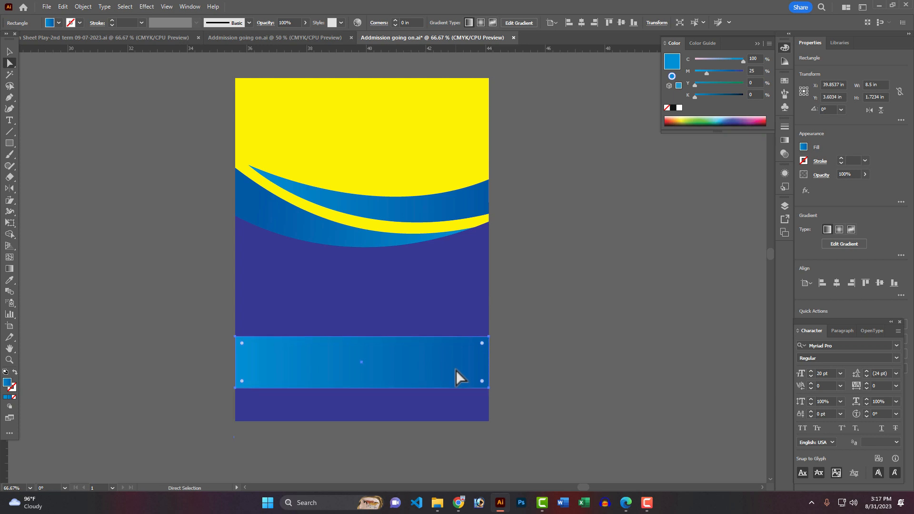
{"action": "left_click", "coordinate": [505, 384]}
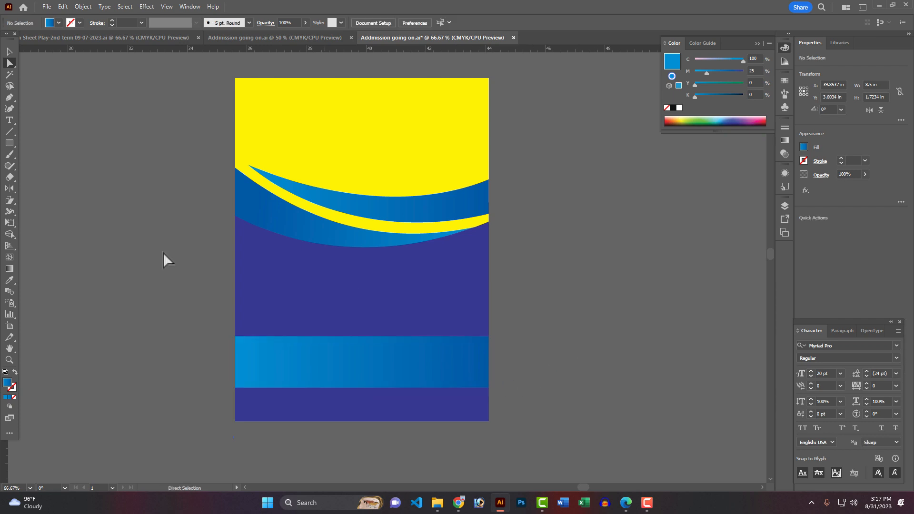
Draw a circle about 2.64 in wide below the left end of the curved bands and fill it solid white
{"action": "left_click", "coordinate": [9, 143]}
{"action": "left_click", "coordinate": [41, 165]}
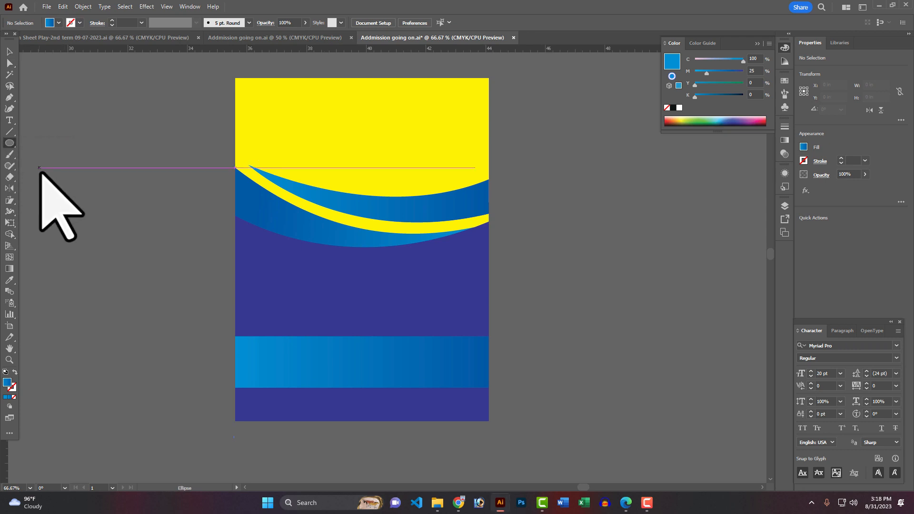
{"action": "left_click_drag", "start_coordinate": [254, 194], "coordinate": [333, 272]}
{"action": "key", "text": "ctrl"}
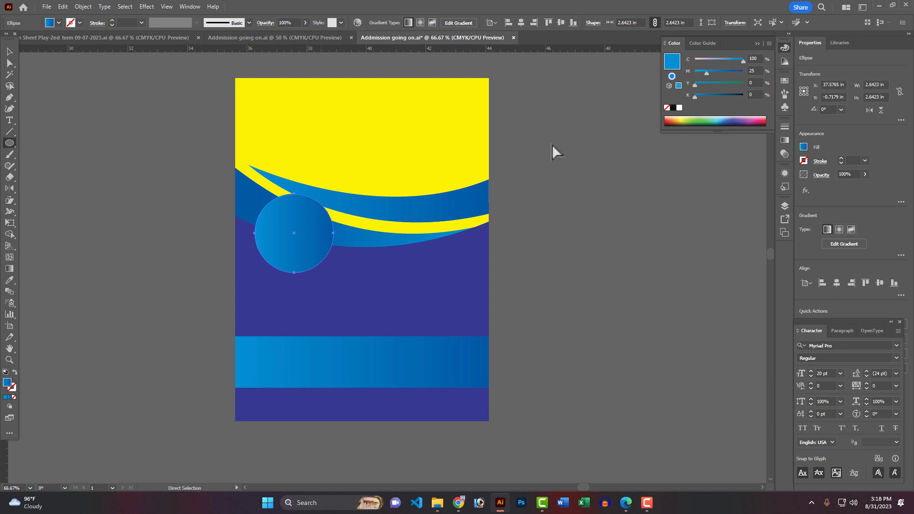
{"action": "left_click", "coordinate": [680, 107]}
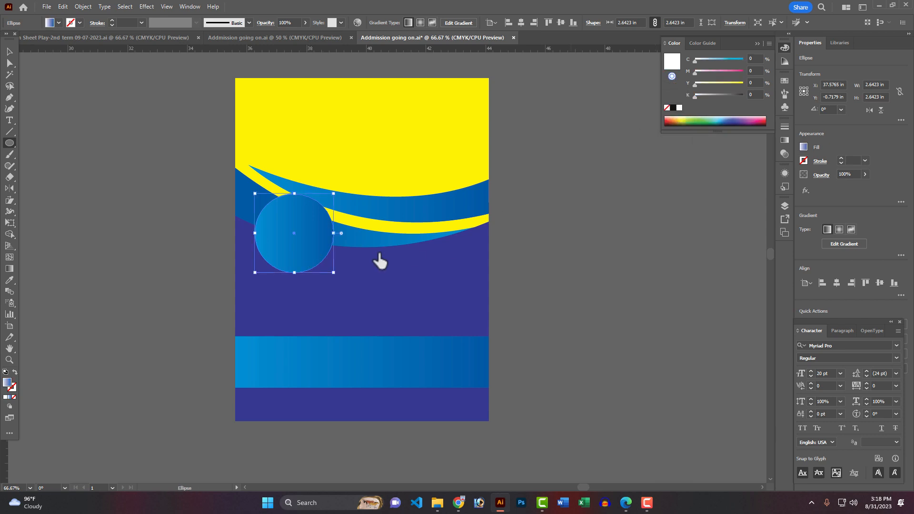
{"action": "left_click", "coordinate": [667, 107]}
{"action": "left_click", "coordinate": [679, 108]}
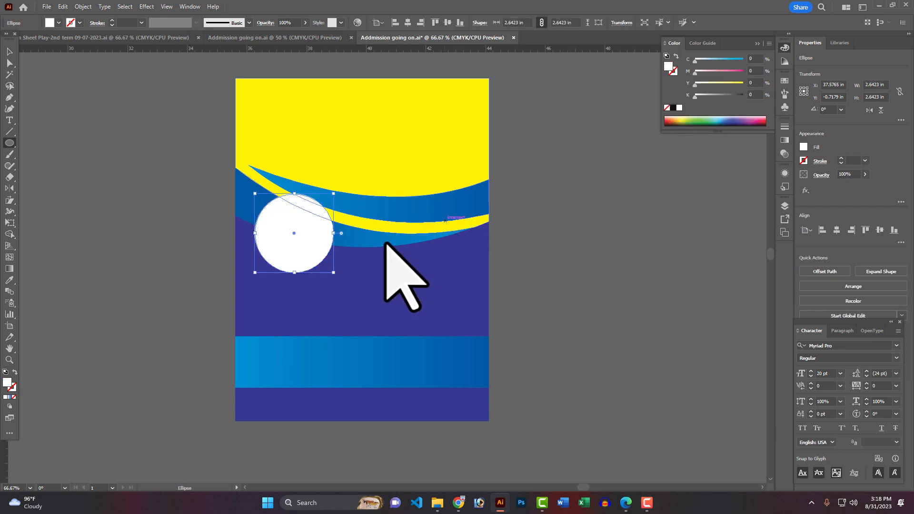
Duplicate the white circle twice, then tint the original with 19% cyan and the lower copy with 18% magenta
{"action": "left_click_drag", "start_coordinate": [317, 250], "coordinate": [289, 287]}
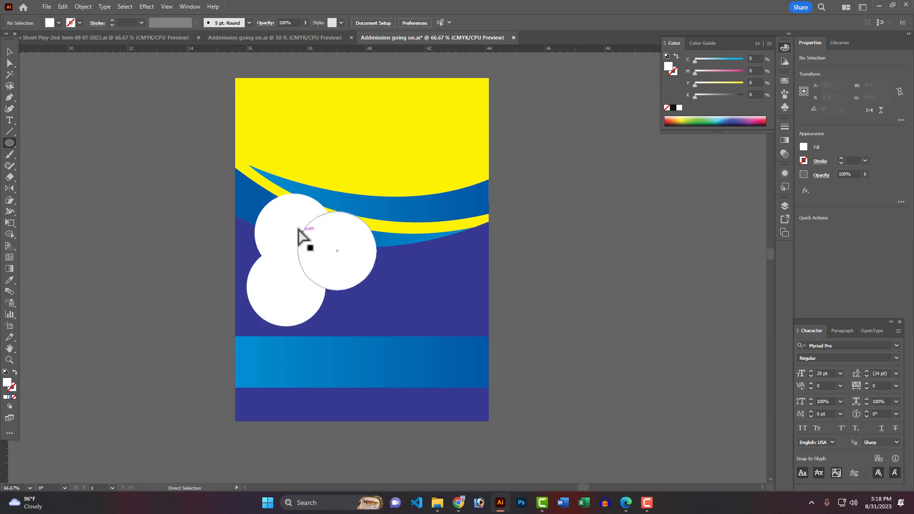
{"action": "left_click", "coordinate": [333, 233]}
{"action": "left_click", "coordinate": [704, 60]}
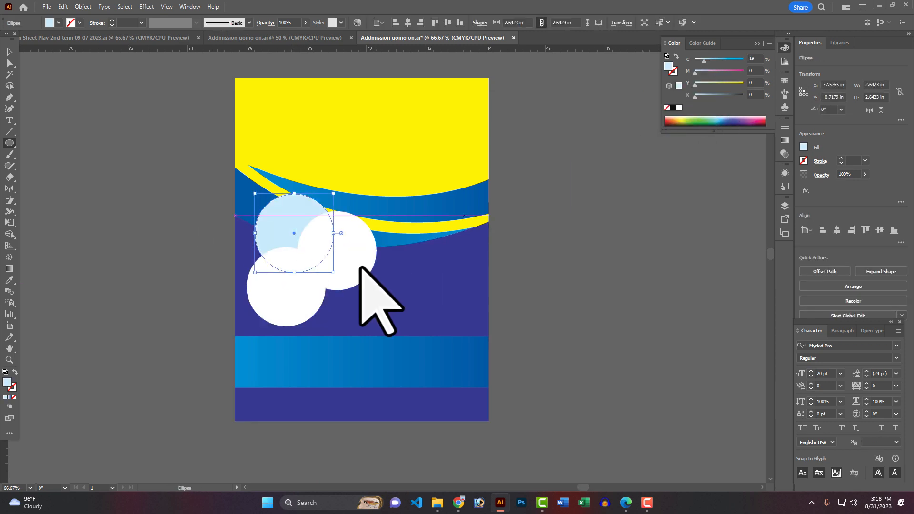
{"action": "left_click", "coordinate": [305, 294]}
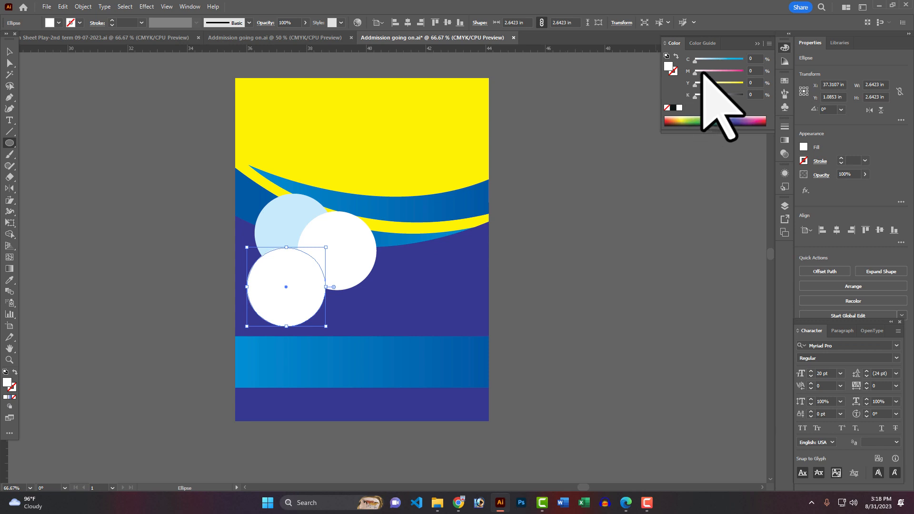
{"action": "left_click", "coordinate": [704, 73]}
{"action": "left_click", "coordinate": [629, 225], "text": "ctrl"}
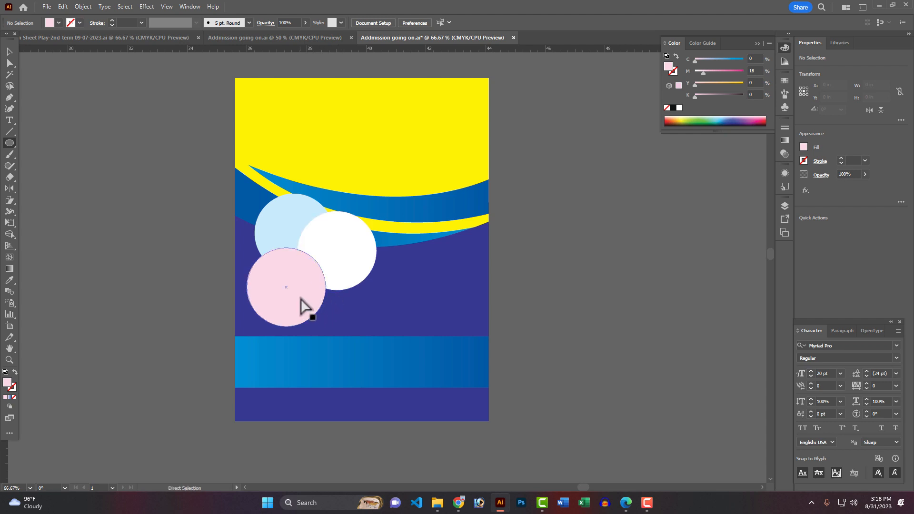
Spread the three circles apart, with light blue above, pink below and white to their right
{"action": "left_click_drag", "start_coordinate": [300, 296], "coordinate": [306, 304]}
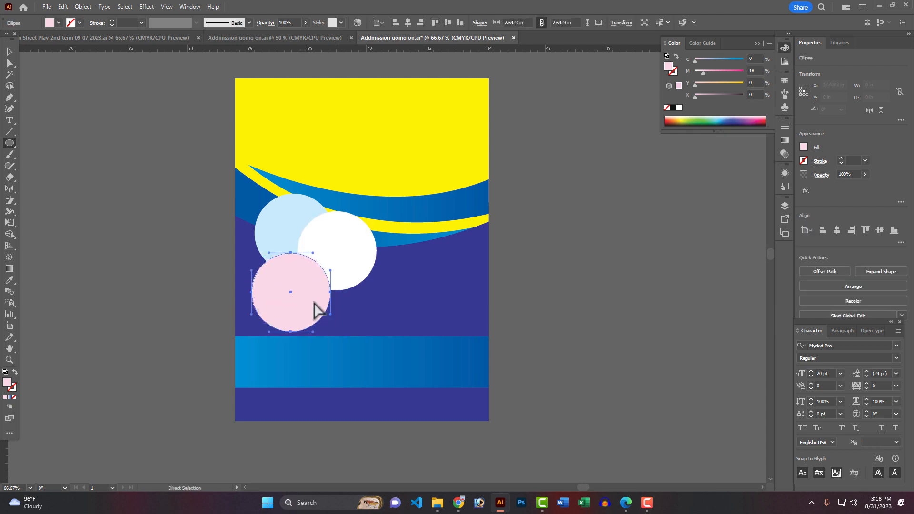
{"action": "left_click_drag", "start_coordinate": [343, 259], "coordinate": [353, 262]}
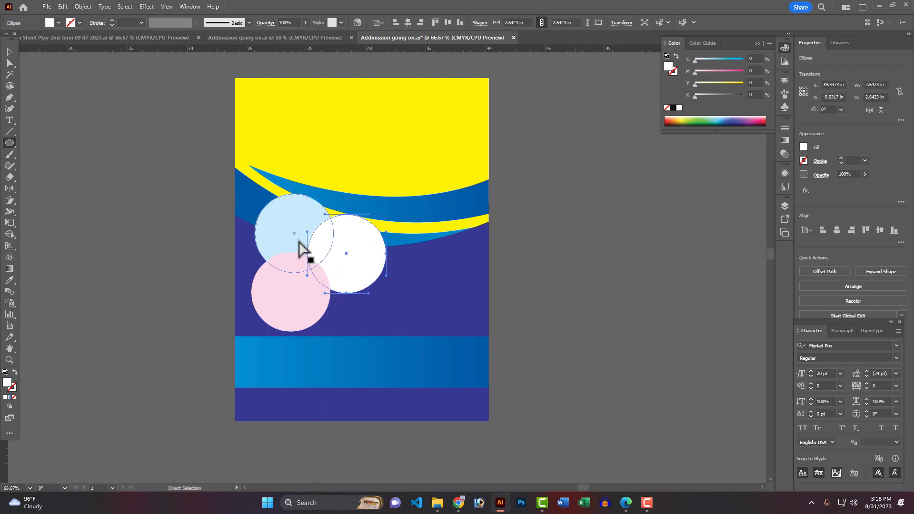
{"action": "left_click_drag", "start_coordinate": [301, 241], "coordinate": [295, 232]}
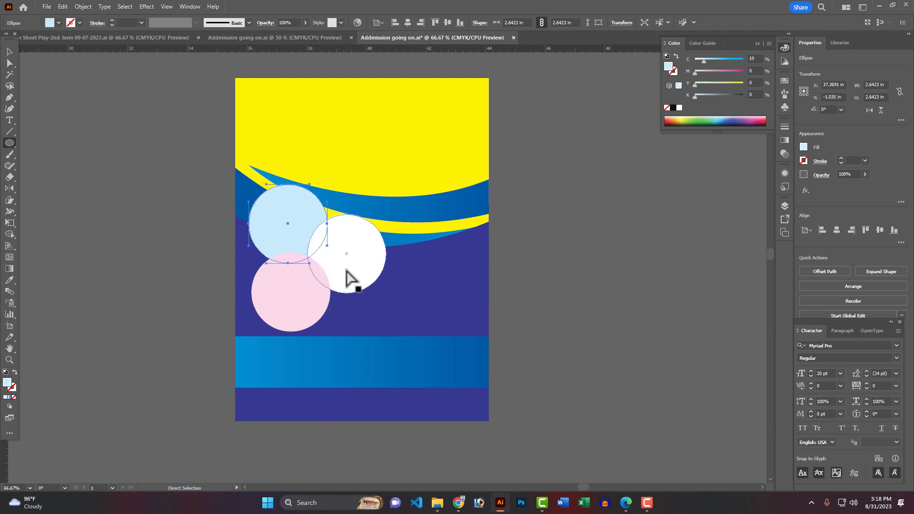
{"action": "left_click_drag", "start_coordinate": [349, 276], "coordinate": [353, 274]}
{"action": "key", "text": "ctrl"}
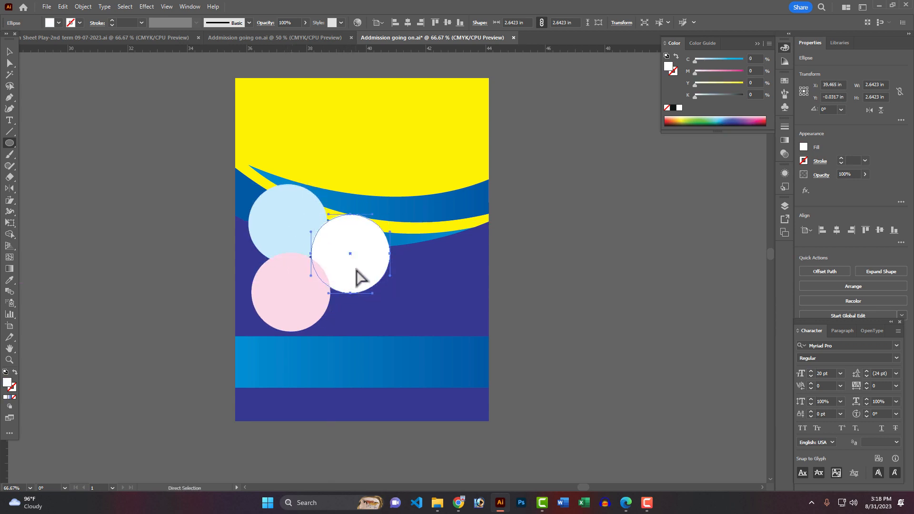
{"action": "left_click", "coordinate": [536, 250], "text": "ctrl"}
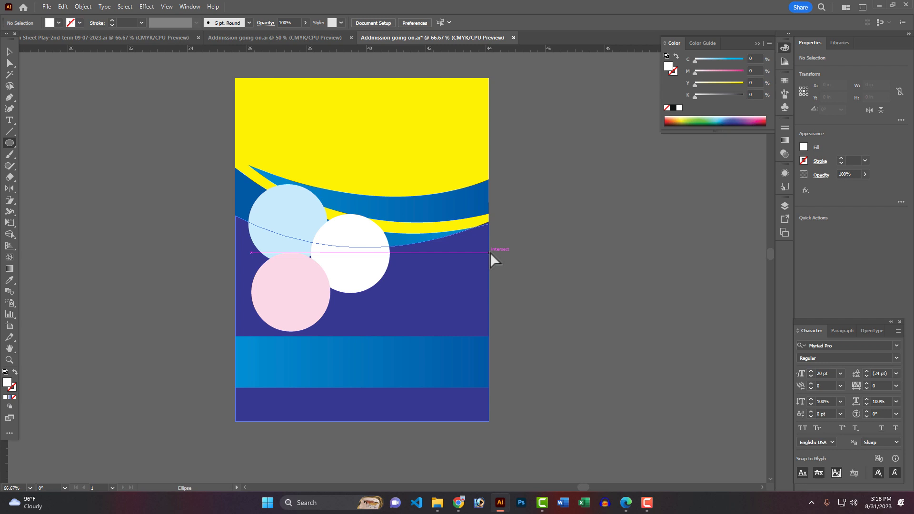
Scale the three circles down together to about 2.42 in each
{"action": "left_click", "coordinate": [301, 292], "text": "ctrl"}
{"action": "left_click", "coordinate": [300, 230], "text": "ctrl+shift"}
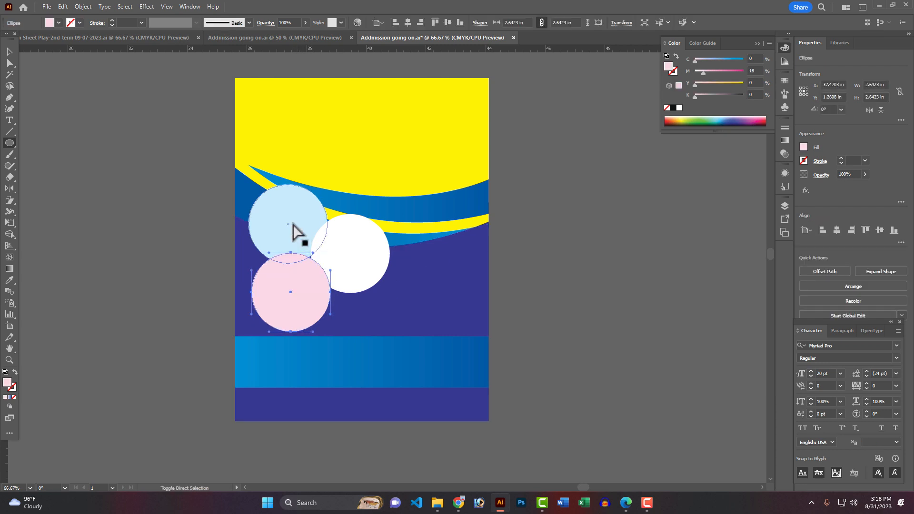
{"action": "left_click", "coordinate": [349, 253], "text": "ctrl+shift"}
{"action": "left_click_drag", "start_coordinate": [351, 213], "coordinate": [351, 223]}
{"action": "key", "text": "ctrl+z"}
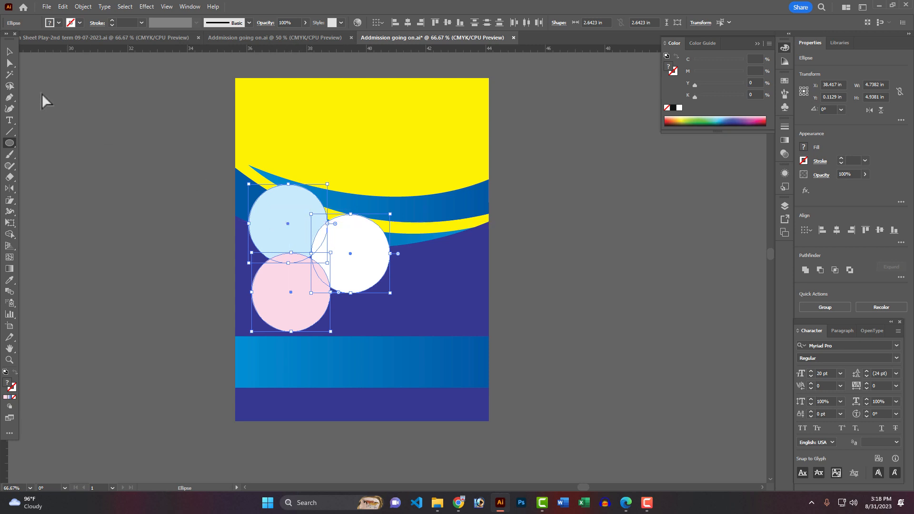
{"action": "left_click", "coordinate": [9, 51]}
{"action": "left_click_drag", "start_coordinate": [390, 185], "coordinate": [379, 196]}
{"action": "left_click", "coordinate": [528, 280]}
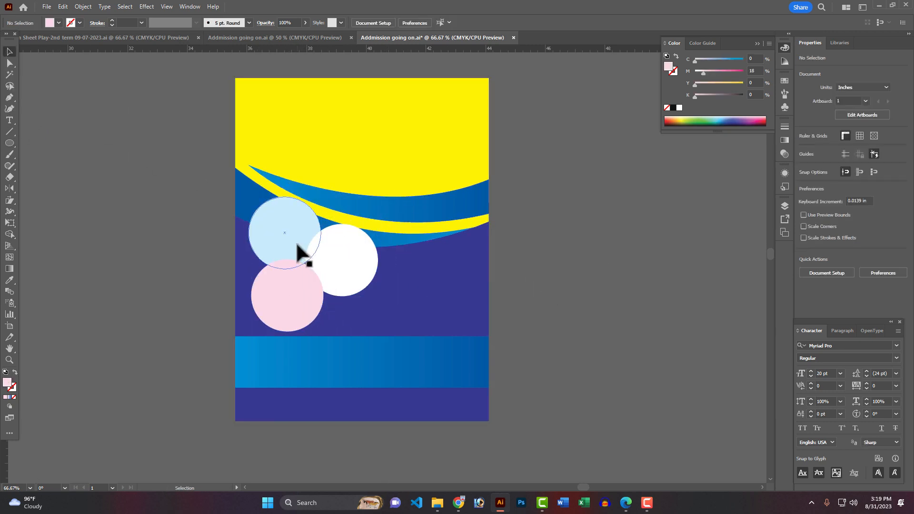
Separate the light blue and pink circles vertically, placing the pink one at a Y position of about 1.53 in
{"action": "left_click_drag", "start_coordinate": [297, 244], "coordinate": [297, 234]}
{"action": "left_click_drag", "start_coordinate": [290, 291], "coordinate": [290, 296]}
{"action": "key", "text": "Up"}
{"action": "key", "text": "Up"}
{"action": "key", "text": "Up"}
{"action": "key", "text": "Up"}
{"action": "key", "text": "Up"}
{"action": "key", "text": "Up"}
{"action": "key", "text": "Up"}
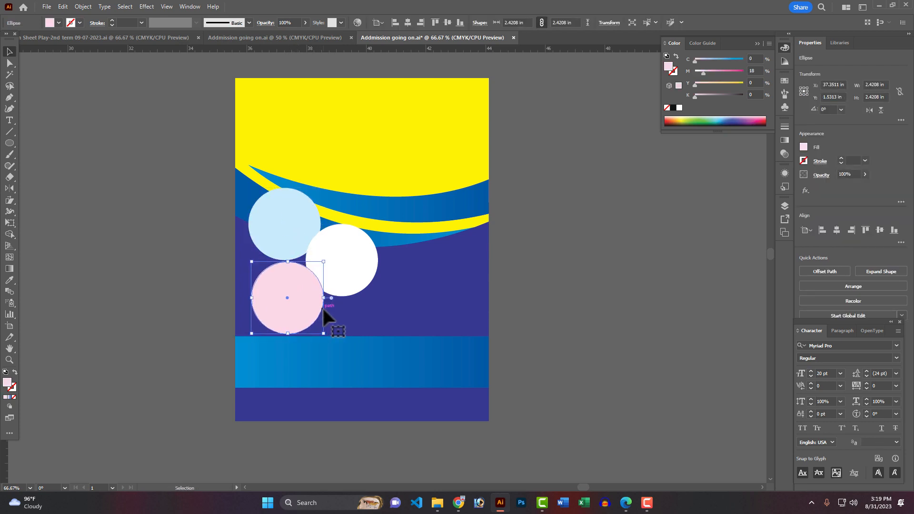
{"action": "left_click", "coordinate": [548, 238]}
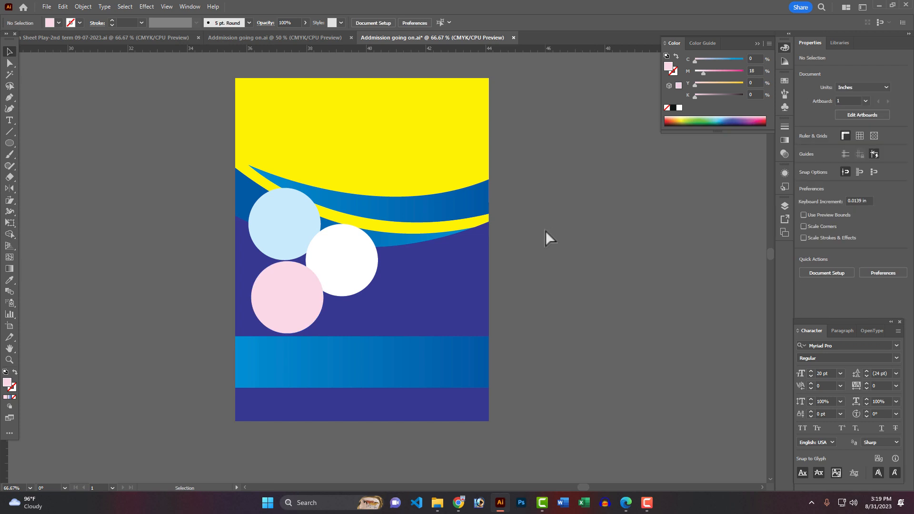
Move the ADMISSION GOING ON heading from below the page onto the right side of the yellow section
{"action": "scroll", "coordinate": [546, 230], "scroll_direction": "up", "scroll_amount": 3}
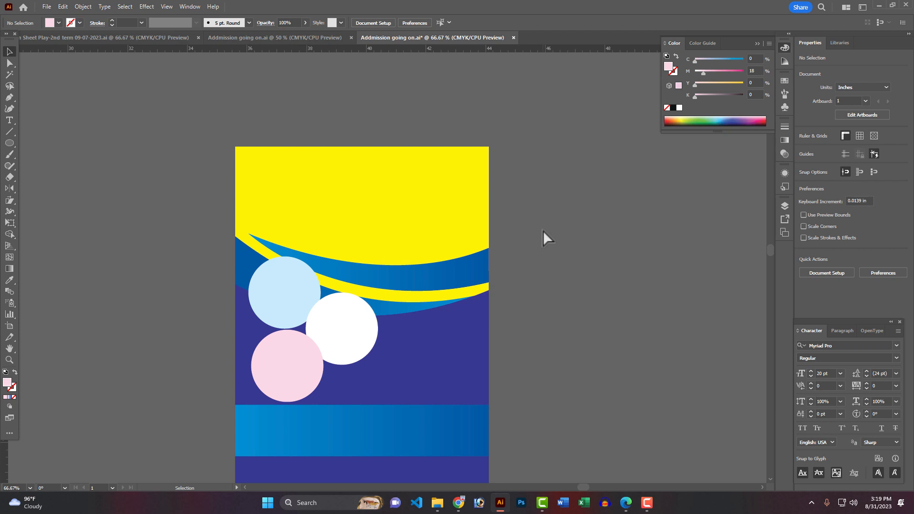
{"action": "left_click", "coordinate": [436, 327], "text": "ctrl+alt"}
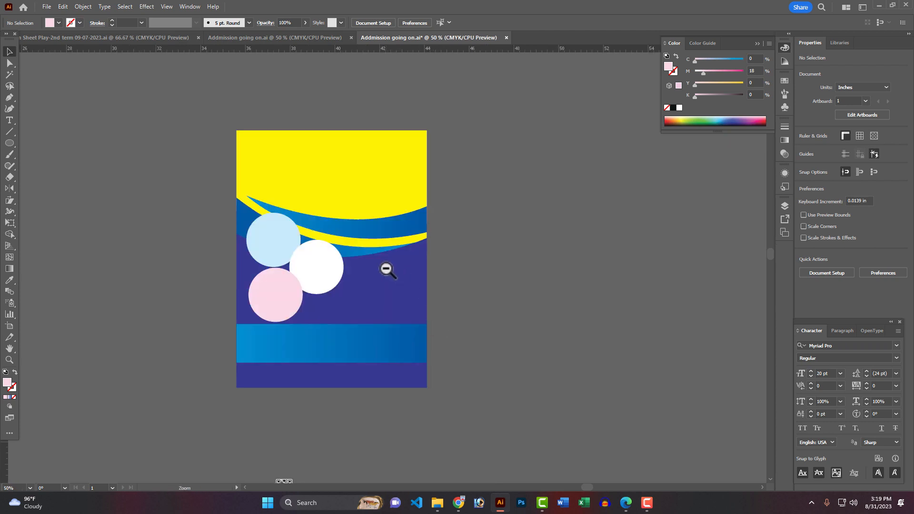
{"action": "left_click", "coordinate": [387, 268], "text": "ctrl+alt"}
{"action": "left_click", "coordinate": [397, 285], "text": "ctrl"}
{"action": "left_click_drag", "start_coordinate": [361, 353], "coordinate": [384, 329]}
{"action": "scroll", "coordinate": [222, 377], "scroll_direction": "down", "scroll_amount": 1}
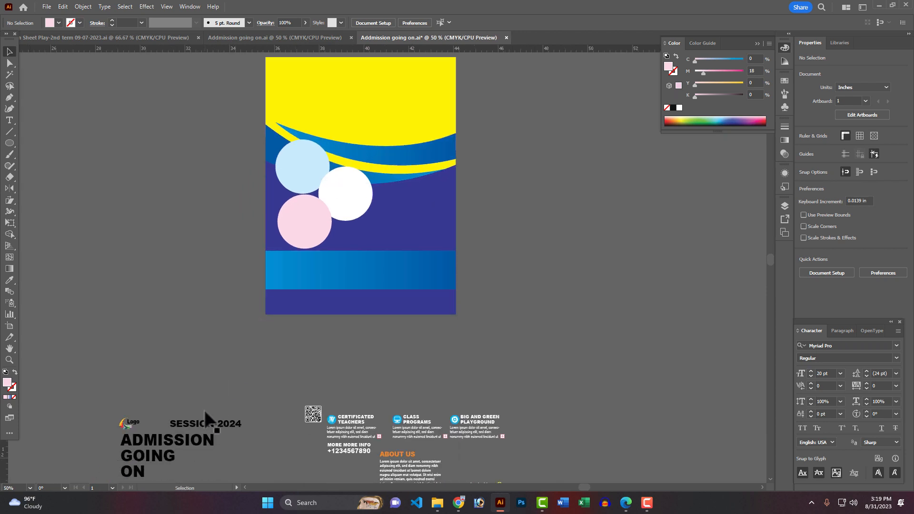
{"action": "left_click", "coordinate": [172, 445]}
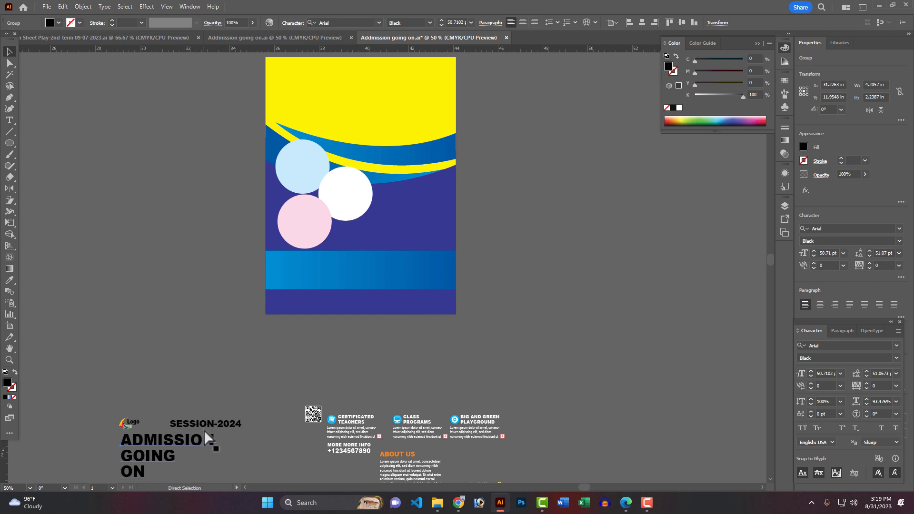
{"action": "left_click_drag", "start_coordinate": [176, 440], "coordinate": [416, 73]}
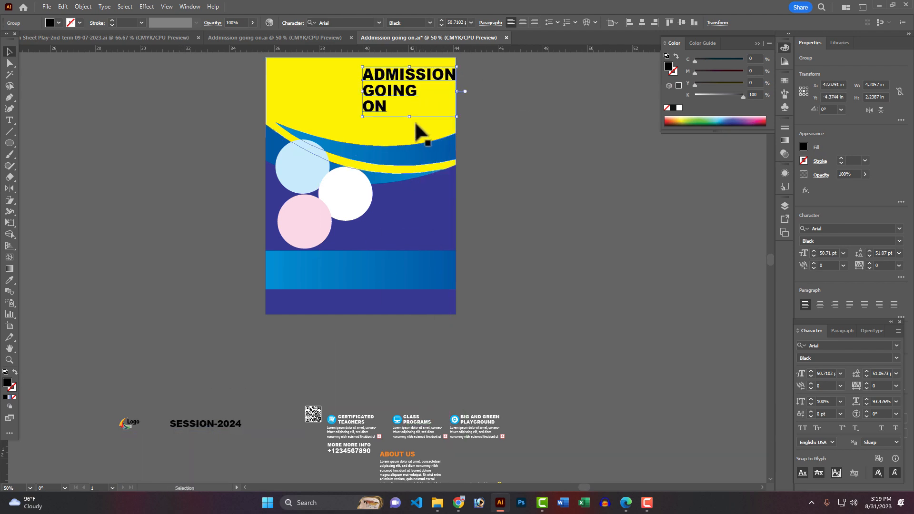
Join GOING and ON on one line and reposition the heading at about X 41.55 in, Y -4.29 in
{"action": "scroll", "coordinate": [416, 123], "scroll_direction": "up", "scroll_amount": 2}
{"action": "left_click", "coordinate": [9, 120]}
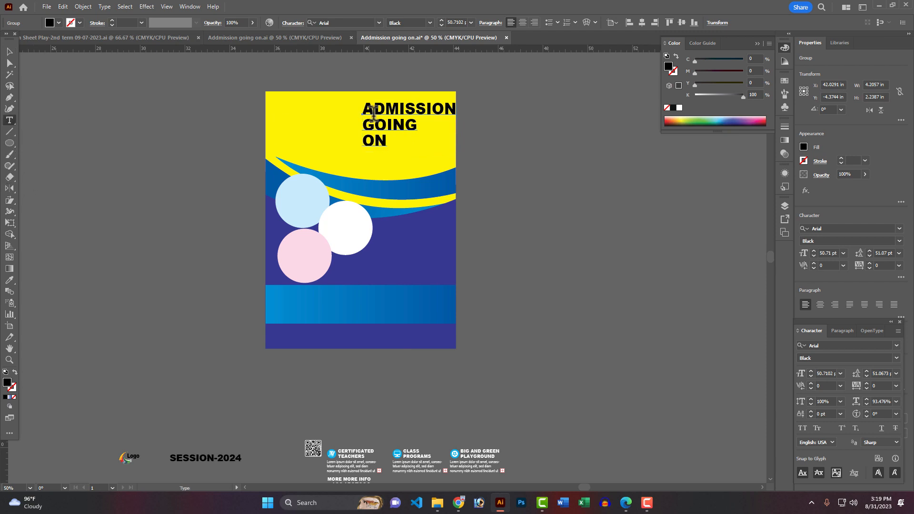
{"action": "left_click", "coordinate": [411, 117]}
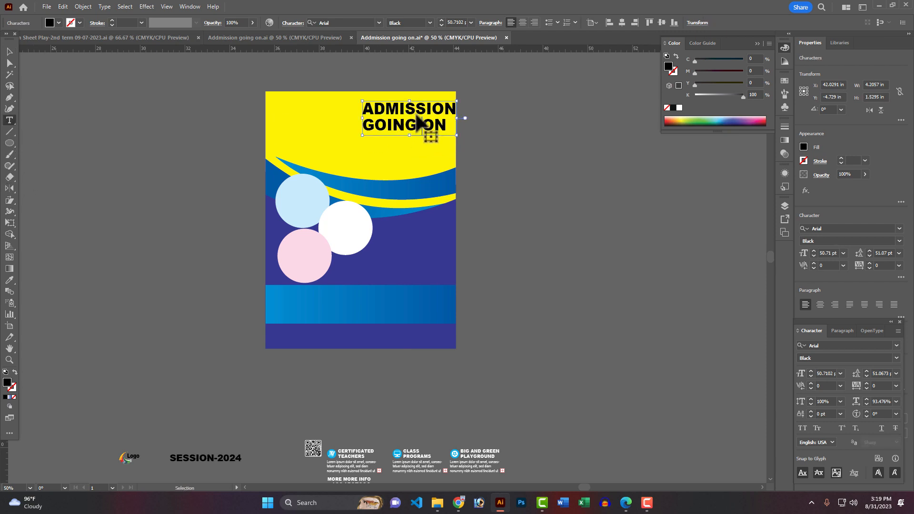
{"action": "left_click_drag", "start_coordinate": [416, 119], "coordinate": [405, 129]}
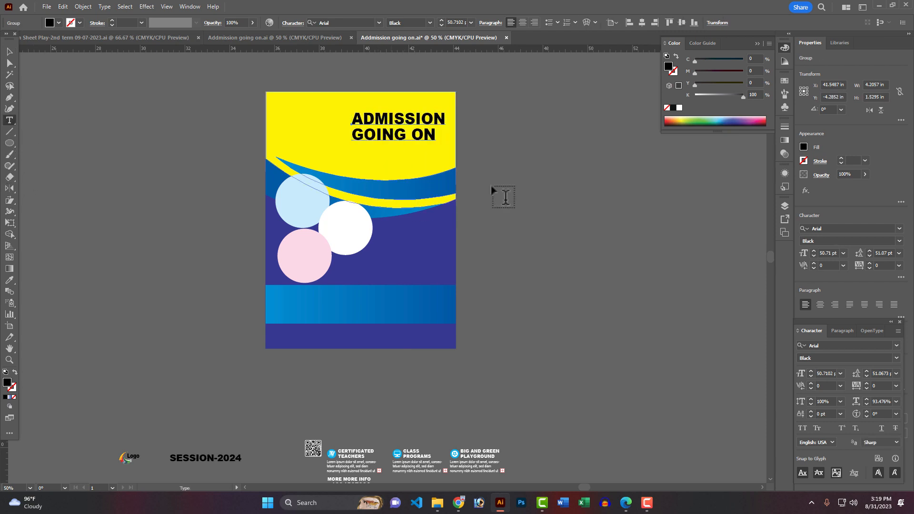
{"action": "left_click", "coordinate": [505, 196], "text": "ctrl"}
Browse the Downloads folder for an image to place and preview the classroom and student pictures
{"action": "left_click", "coordinate": [47, 7]}
{"action": "left_click", "coordinate": [130, 178]}
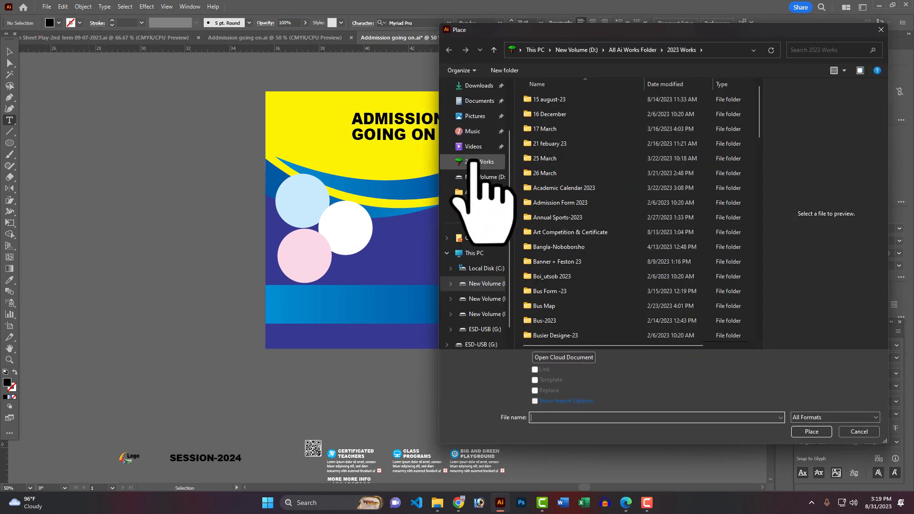
{"action": "left_click", "coordinate": [477, 86]}
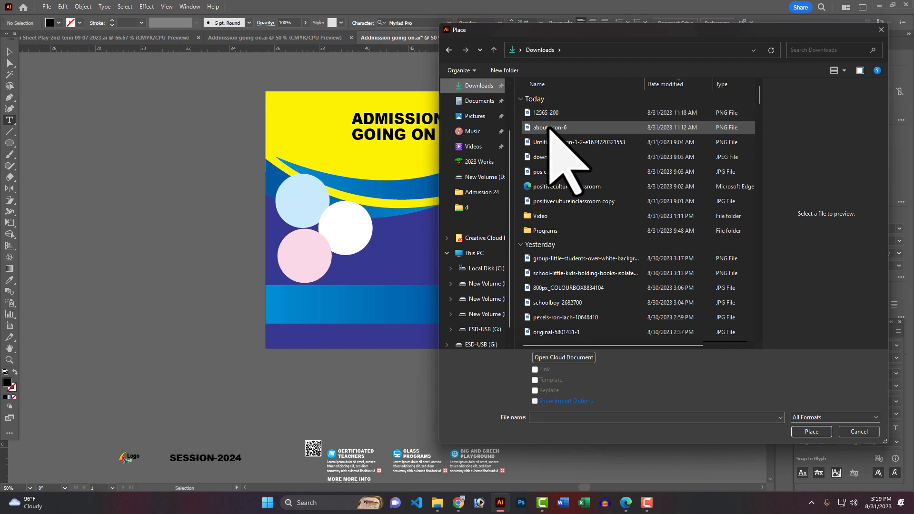
{"action": "left_click", "coordinate": [550, 127]}
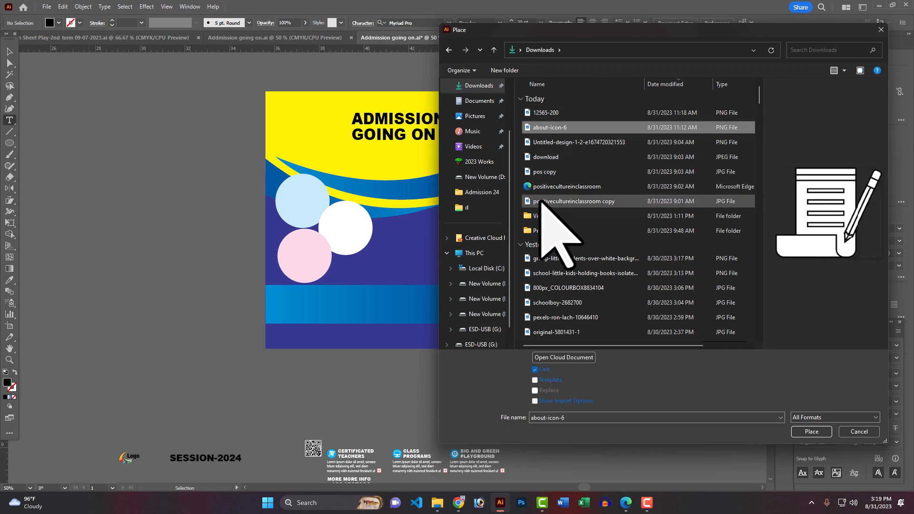
{"action": "left_click", "coordinate": [540, 201]}
{"action": "left_click", "coordinate": [547, 173]}
{"action": "left_click", "coordinate": [547, 157]}
{"action": "left_click", "coordinate": [553, 142]}
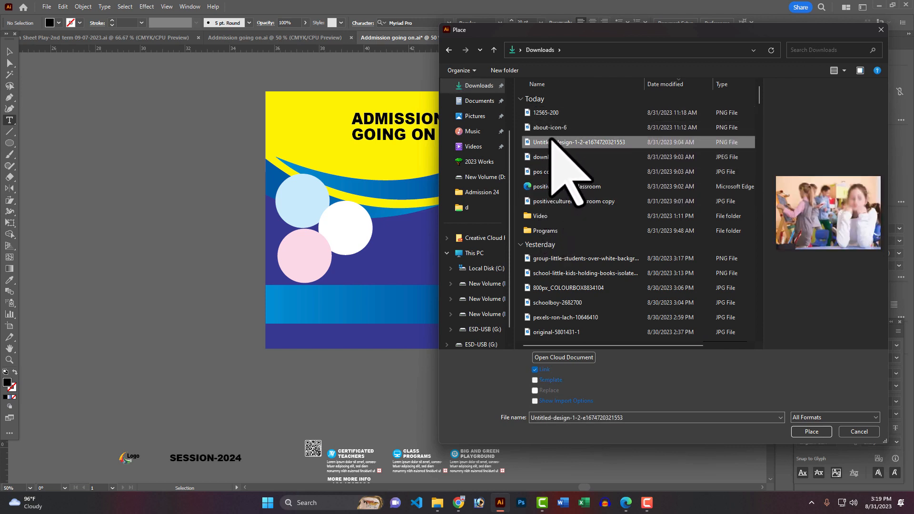
{"action": "left_click", "coordinate": [552, 128]}
{"action": "left_click", "coordinate": [556, 258]}
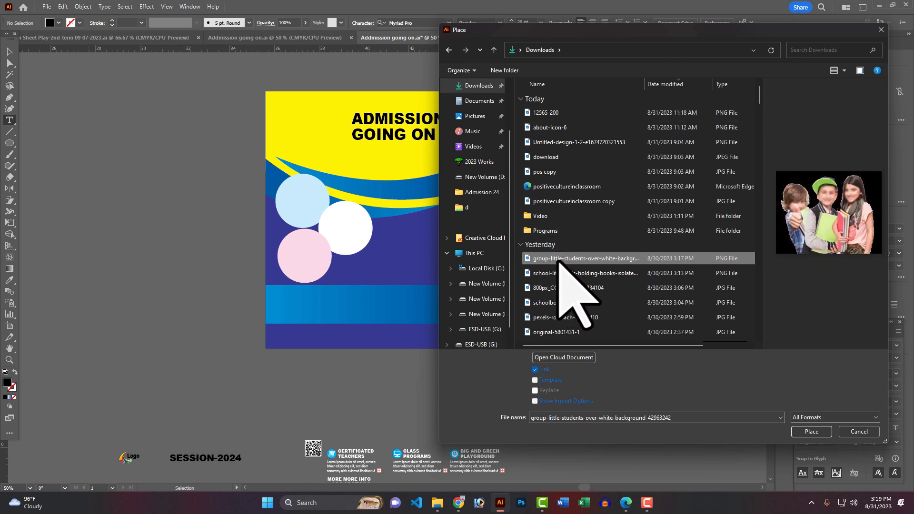
{"action": "left_click", "coordinate": [560, 273]}
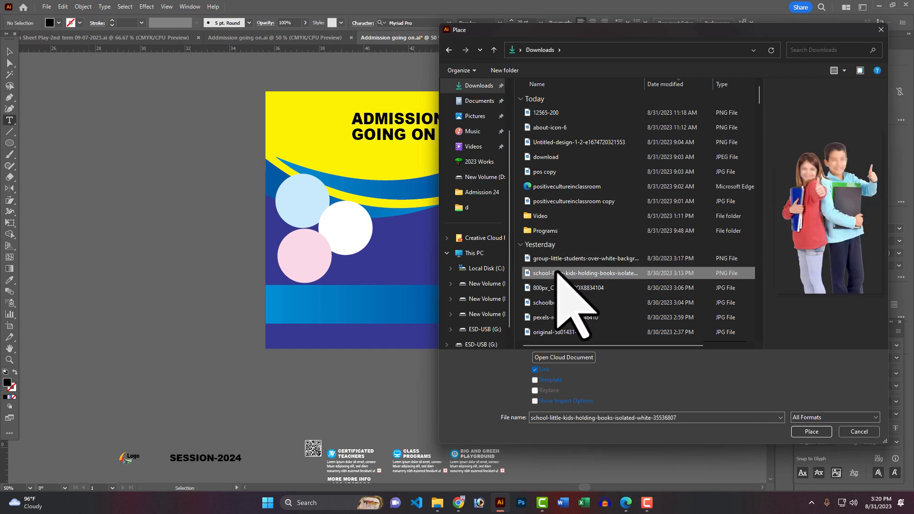
{"action": "left_click", "coordinate": [558, 287]}
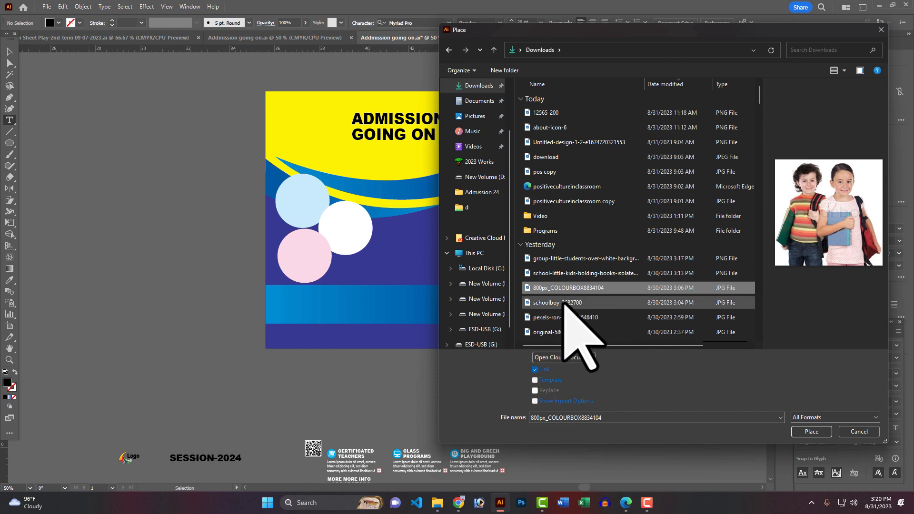
{"action": "left_click", "coordinate": [564, 303]}
{"action": "left_click", "coordinate": [566, 273]}
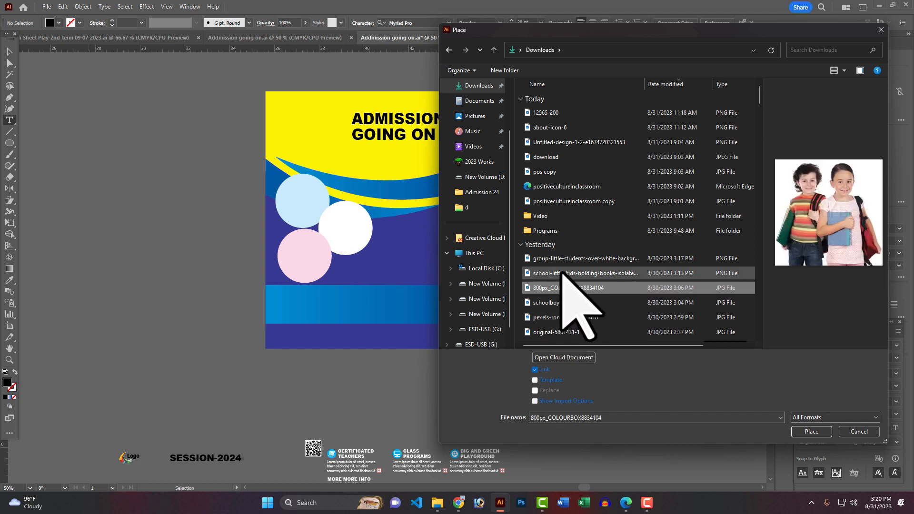
{"action": "left_click", "coordinate": [561, 259]}
Place the image school-little-kids-holding-books-isolated-white-35536807 over the flyer and embed it
{"action": "left_click", "coordinate": [566, 273]}
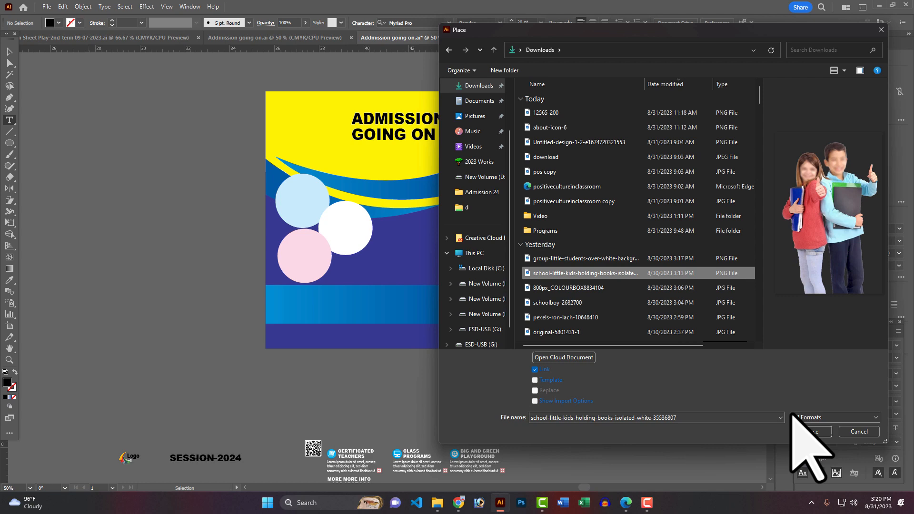
{"action": "left_click", "coordinate": [811, 431]}
{"action": "left_click", "coordinate": [272, 110]}
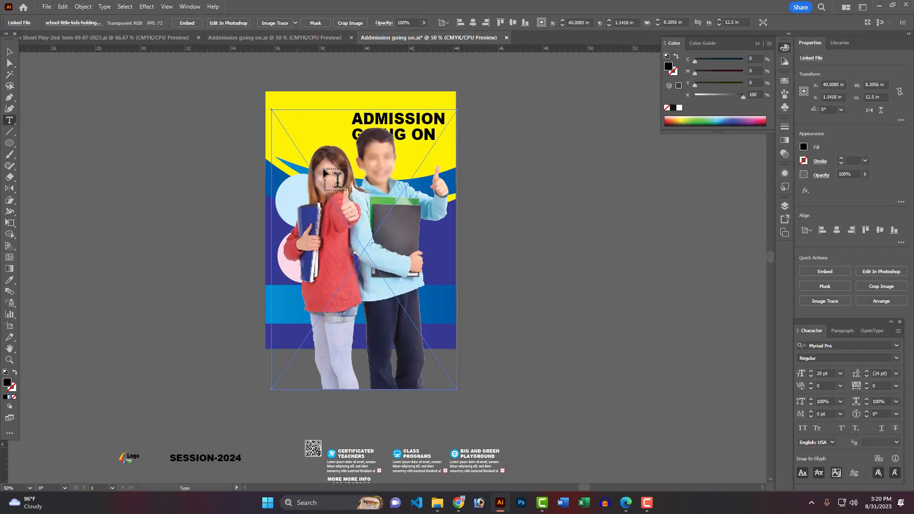
{"action": "left_click", "coordinate": [187, 23]}
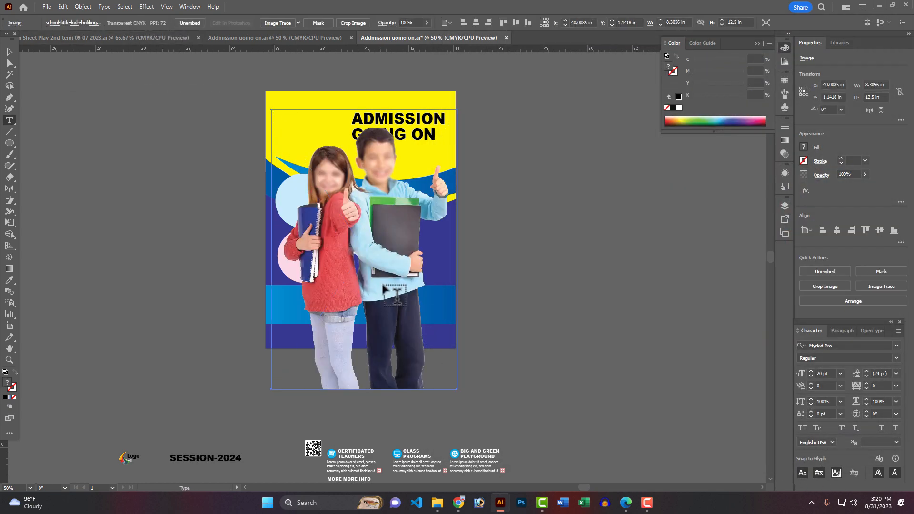
Scale the students image down to about 3.44 by 5.18 in and position it beside the ADMISSION GOING ON heading
{"action": "left_click_drag", "start_coordinate": [377, 288], "coordinate": [349, 262]}
{"action": "left_click_drag", "start_coordinate": [429, 363], "coordinate": [320, 192]}
{"action": "left_click", "coordinate": [344, 195], "text": "ctrl"}
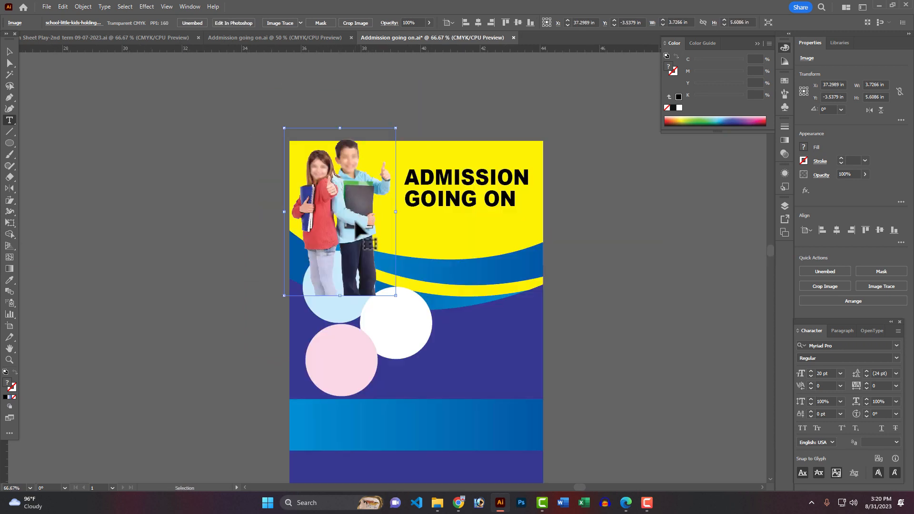
{"action": "left_click_drag", "start_coordinate": [358, 229], "coordinate": [365, 228]}
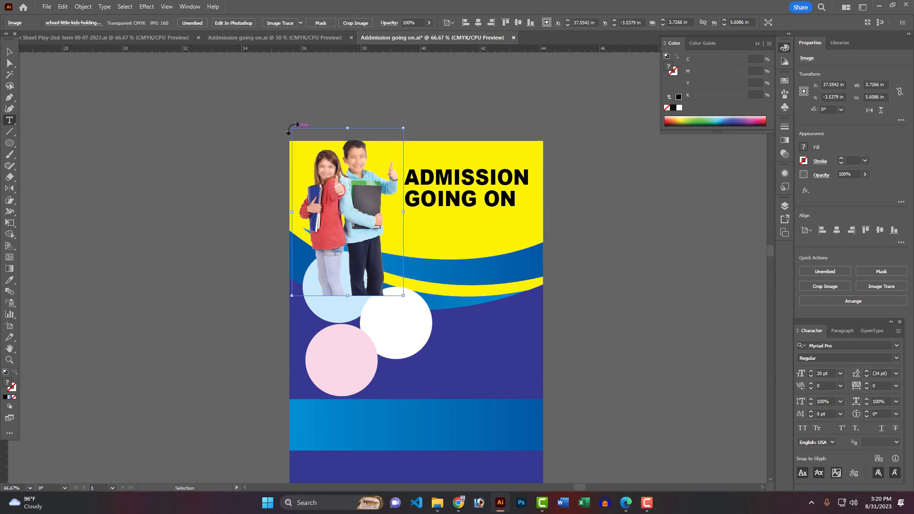
{"action": "left_click_drag", "start_coordinate": [292, 128], "coordinate": [300, 141]}
{"action": "left_click", "coordinate": [565, 263]}
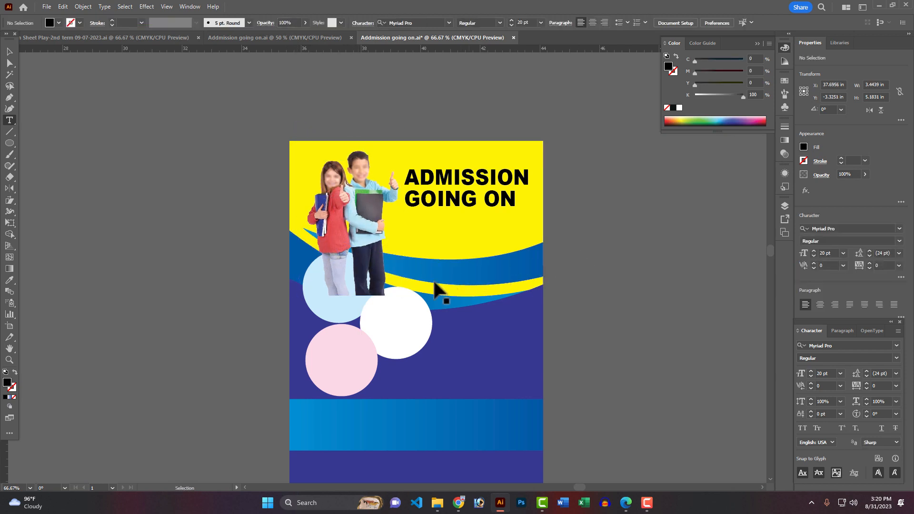
{"action": "left_click", "coordinate": [444, 275]}
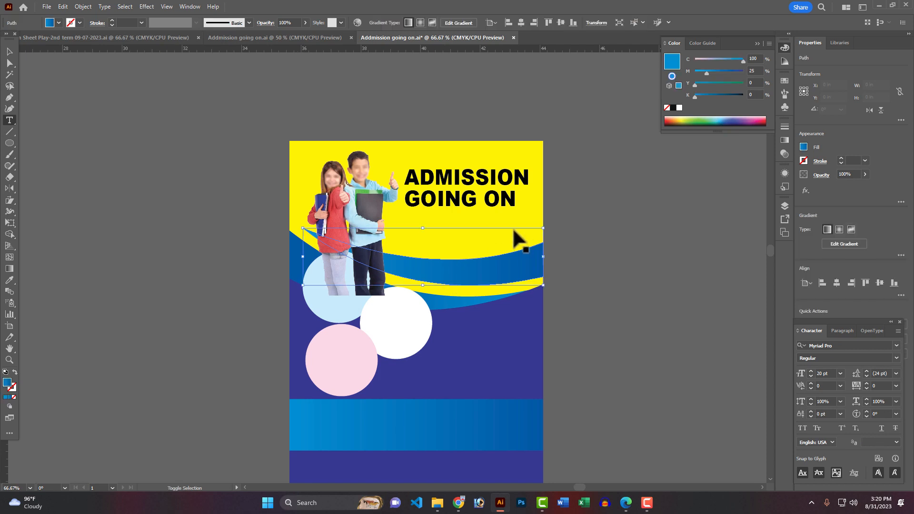
{"action": "left_click", "coordinate": [557, 168]}
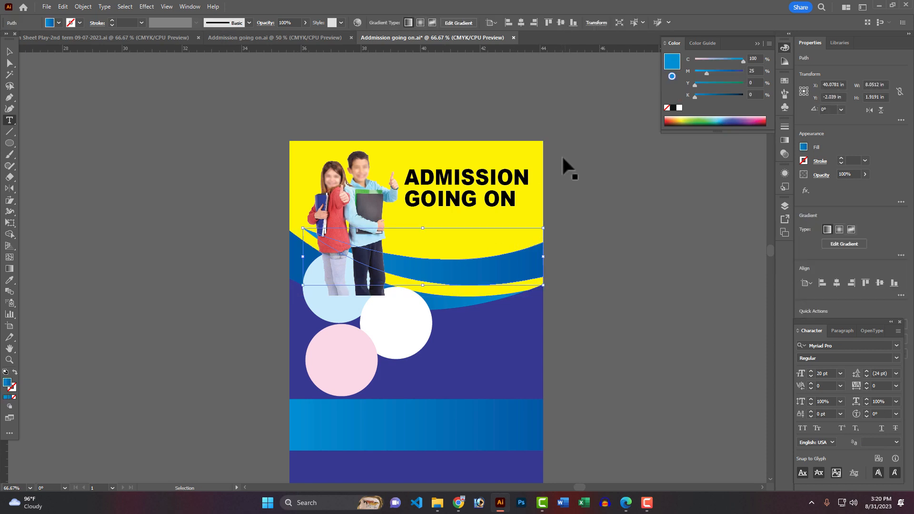
{"action": "left_click_drag", "start_coordinate": [541, 246], "coordinate": [563, 247]}
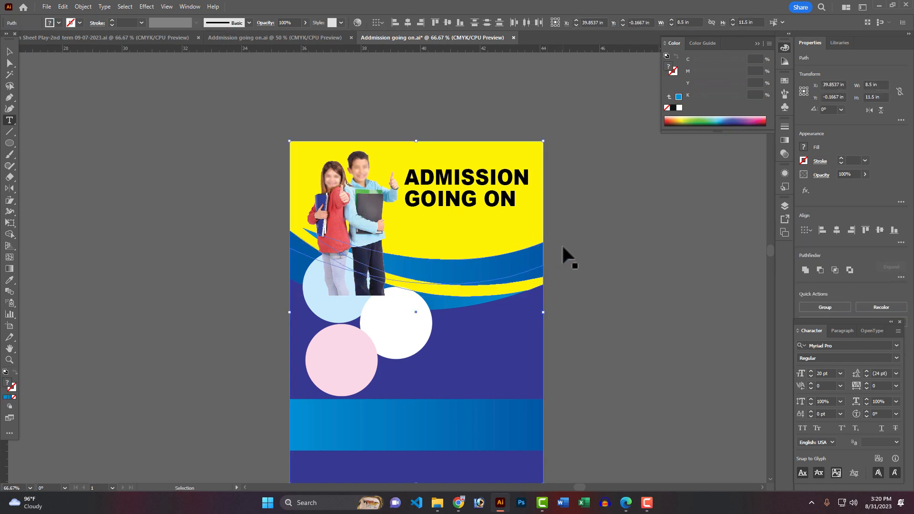
{"action": "left_click", "coordinate": [648, 206], "text": "ctrl"}
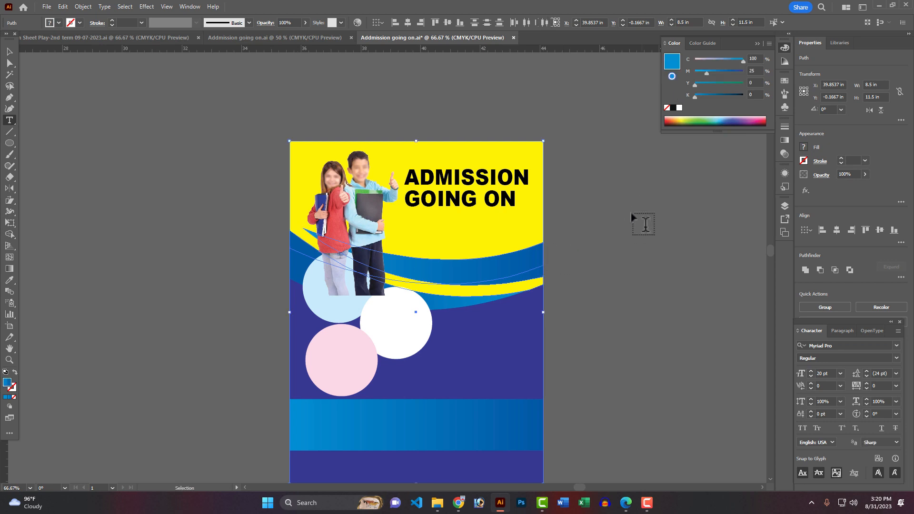
Arrange the lower curved blue band, three circles, indigo section and bottom gradient band in front of the students image
{"action": "left_click", "coordinate": [291, 246], "text": "ctrl"}
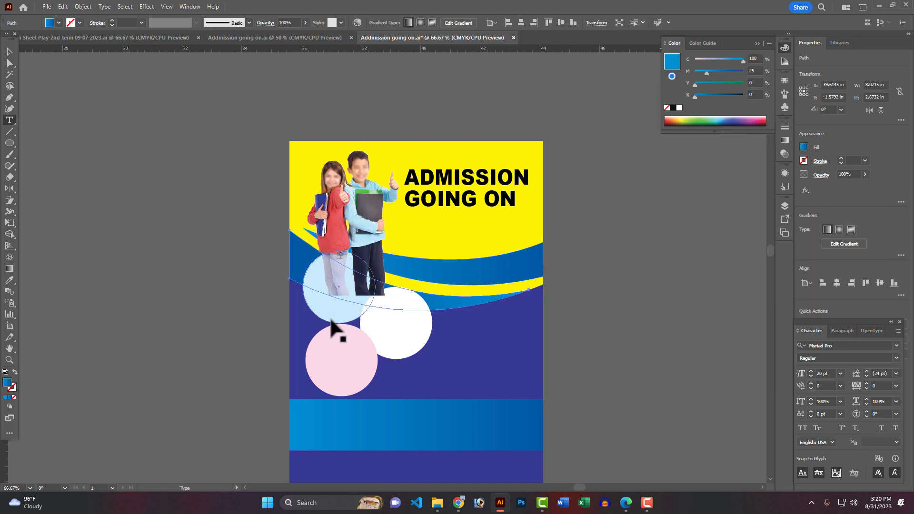
{"action": "left_click", "coordinate": [338, 324], "text": "ctrl+shift"}
{"action": "left_click", "coordinate": [382, 320], "text": "ctrl+shift"}
{"action": "left_click", "coordinate": [352, 367], "text": "ctrl+shift"}
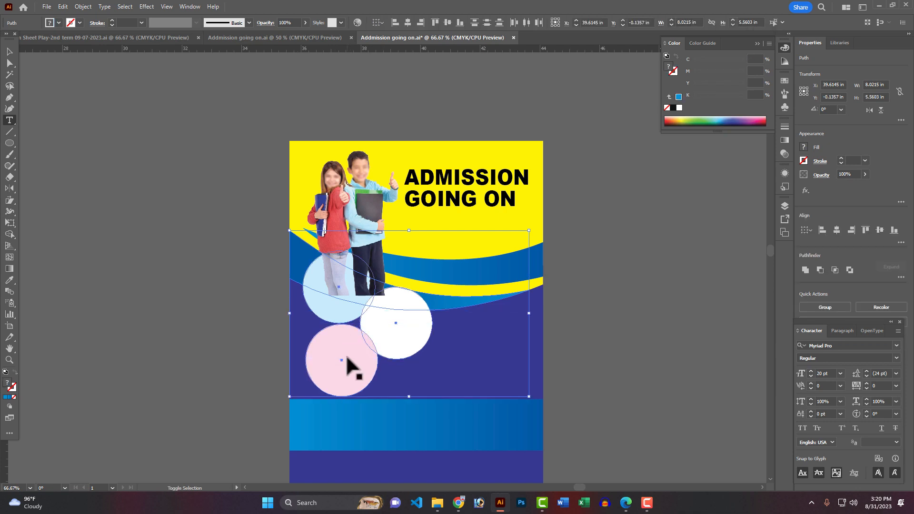
{"action": "left_click", "coordinate": [607, 295], "text": "ctrl"}
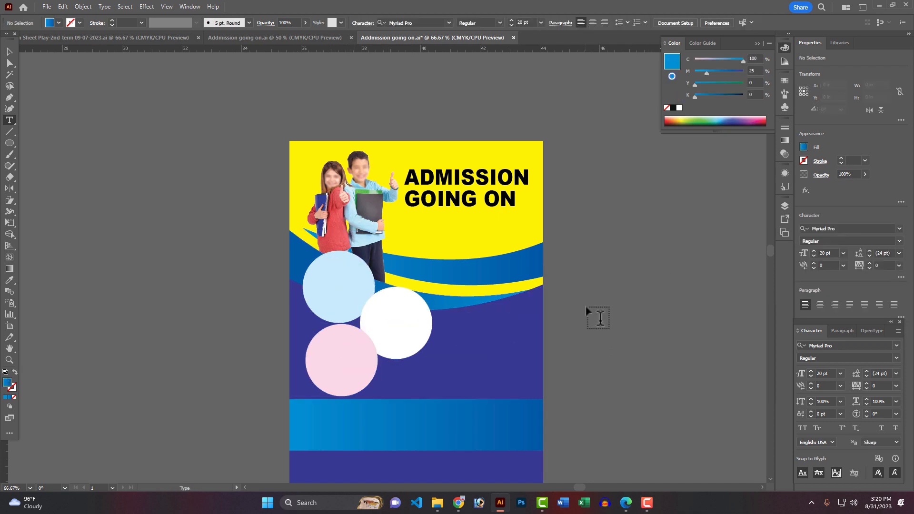
{"action": "left_click", "coordinate": [475, 327], "text": "ctrl"}
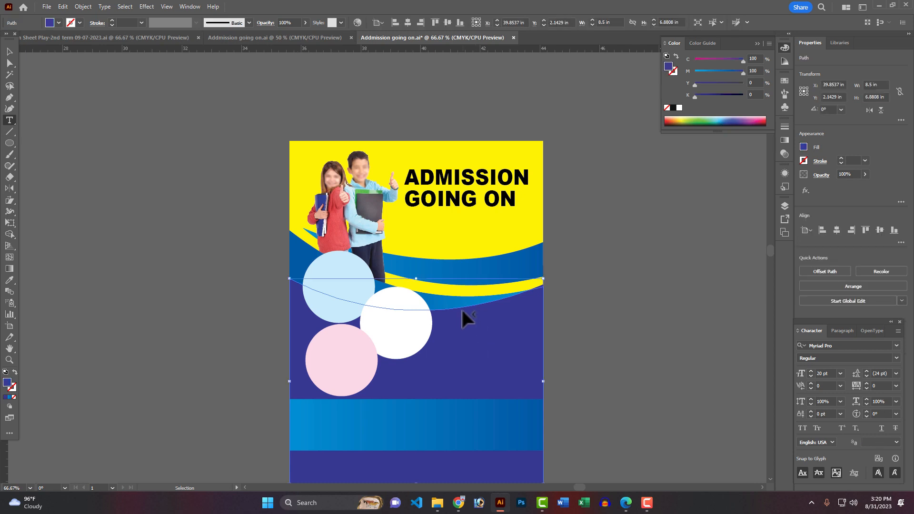
{"action": "left_click", "coordinate": [446, 305], "text": "ctrl+shift"}
{"action": "left_click", "coordinate": [392, 322], "text": "ctrl+shift"}
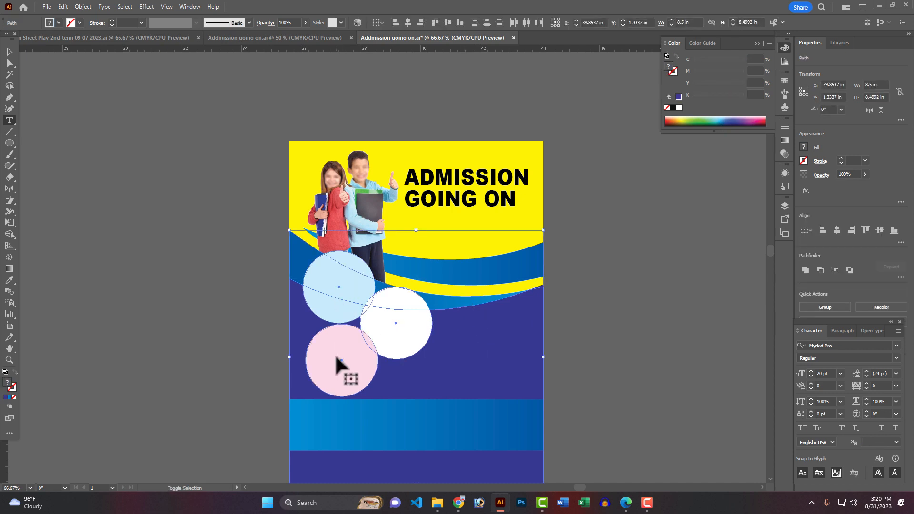
{"action": "left_click", "coordinate": [367, 421], "text": "ctrl+shift"}
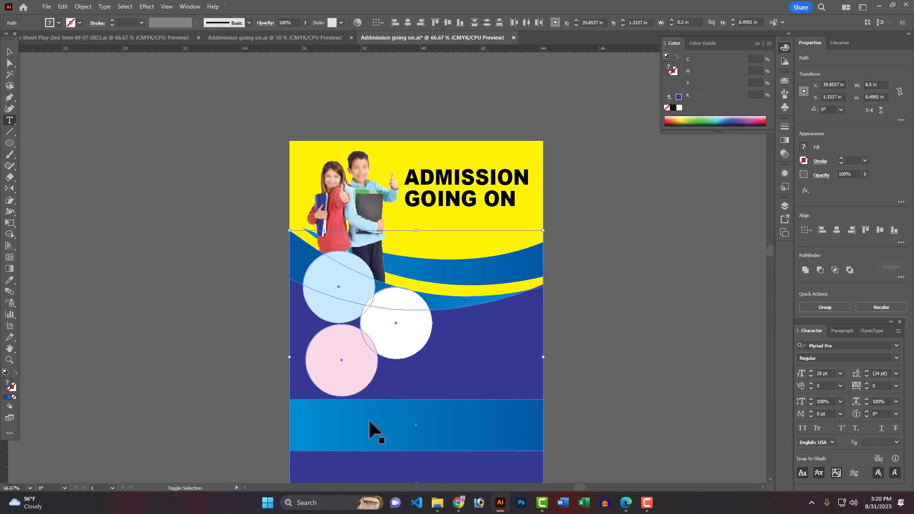
{"action": "left_click", "coordinate": [596, 317], "text": "ctrl"}
Stretch the students image to about 3.72 in wide and 5.04 in high
{"action": "scroll", "coordinate": [542, 320], "scroll_direction": "up", "scroll_amount": 2}
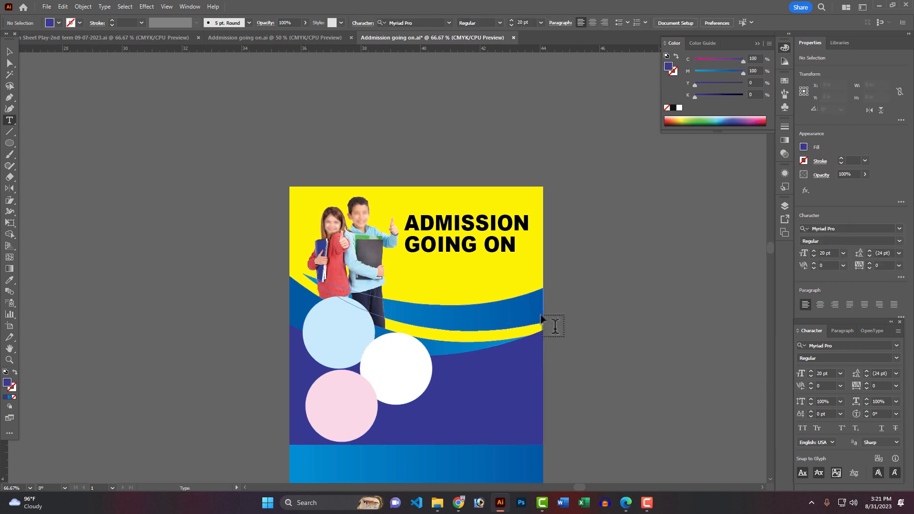
{"action": "scroll", "coordinate": [541, 320], "scroll_direction": "up", "scroll_amount": 2}
{"action": "left_click", "coordinate": [405, 301], "text": "ctrl"}
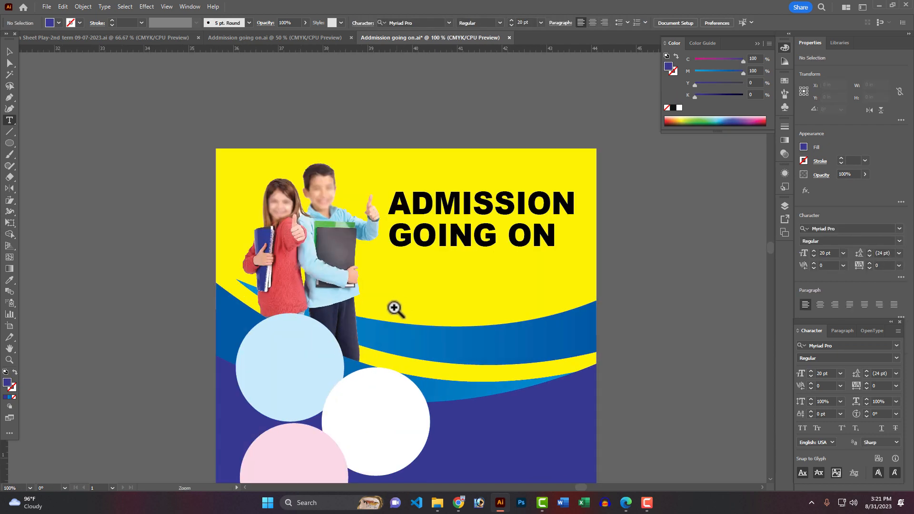
{"action": "left_click", "coordinate": [334, 243]}
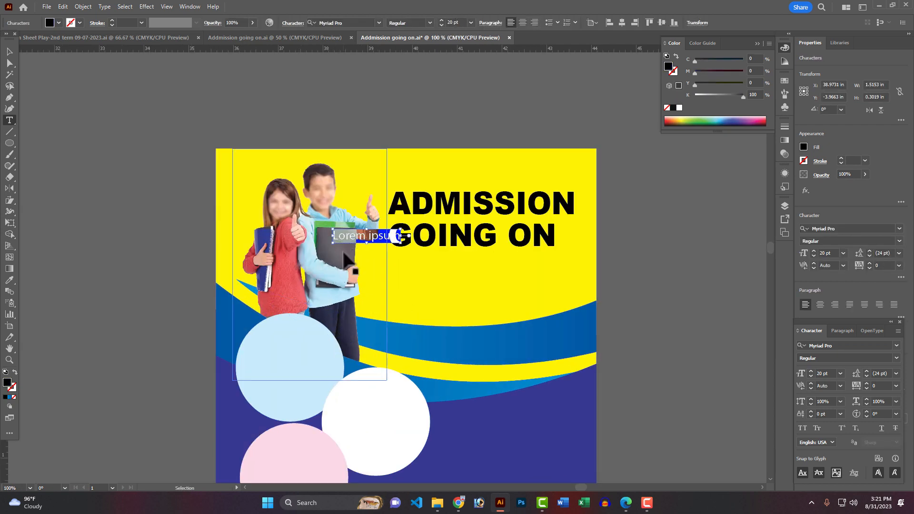
{"action": "key", "text": "BackSpace"}
{"action": "left_click", "coordinate": [357, 262], "text": "ctrl"}
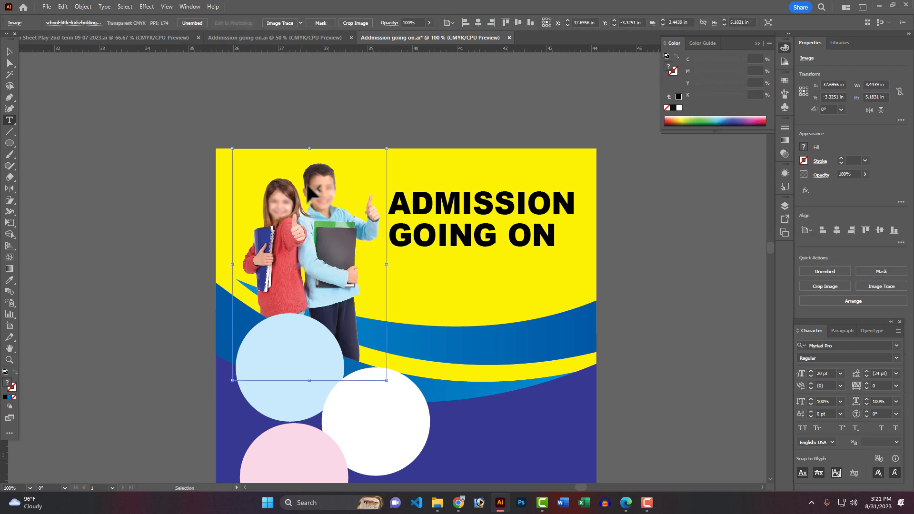
{"action": "left_click_drag", "start_coordinate": [309, 149], "coordinate": [310, 155]}
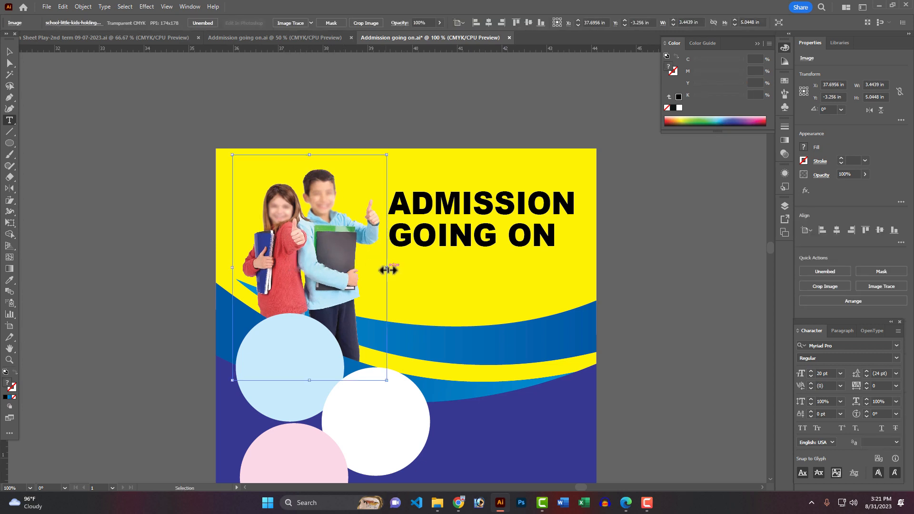
{"action": "left_click_drag", "start_coordinate": [387, 270], "coordinate": [388, 270]}
{"action": "left_click_drag", "start_coordinate": [232, 267], "coordinate": [221, 269]}
{"action": "left_click", "coordinate": [116, 258], "text": "ctrl"}
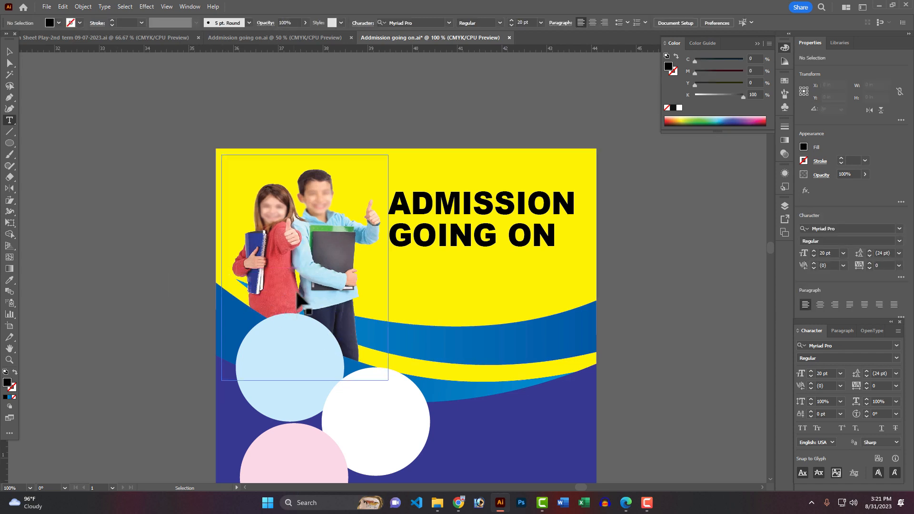
Nudge the students image up to a Y position of about -3.51 in
{"action": "left_click", "coordinate": [376, 318], "text": "ctrl+alt"}
{"action": "left_click_drag", "start_coordinate": [356, 252], "coordinate": [358, 249]}
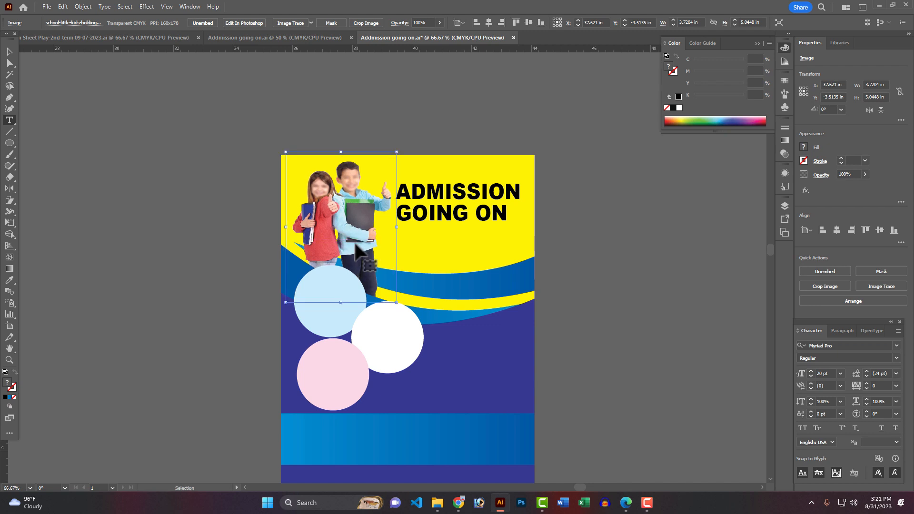
{"action": "left_click", "coordinate": [216, 234], "text": "ctrl"}
Move the SESSION-2024 text from below the page to under the ADMISSION GOING ON heading and enlarge it to about 33.34 pt
{"action": "left_click", "coordinate": [425, 279], "text": "ctrl+alt"}
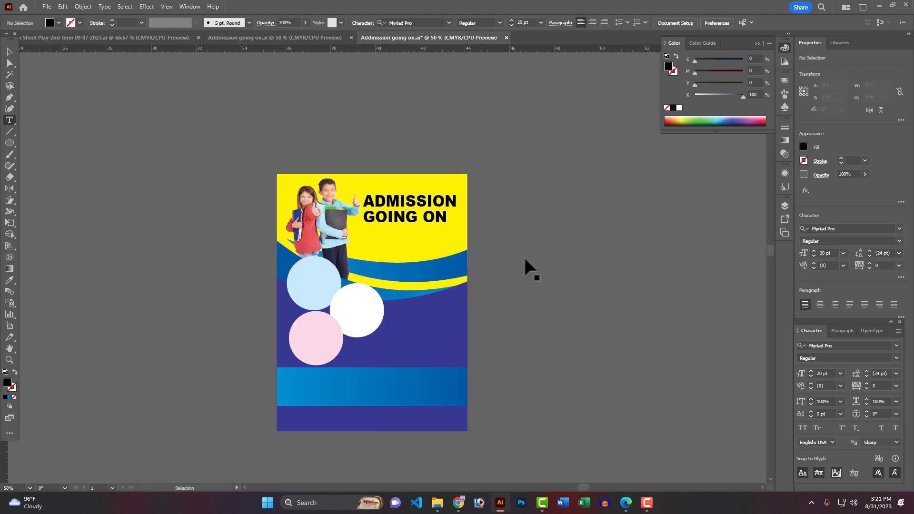
{"action": "left_click", "coordinate": [473, 332], "text": "ctrl+alt"}
{"action": "left_click_drag", "start_coordinate": [441, 310], "coordinate": [429, 264]}
{"action": "left_click", "coordinate": [376, 291], "text": "ctrl"}
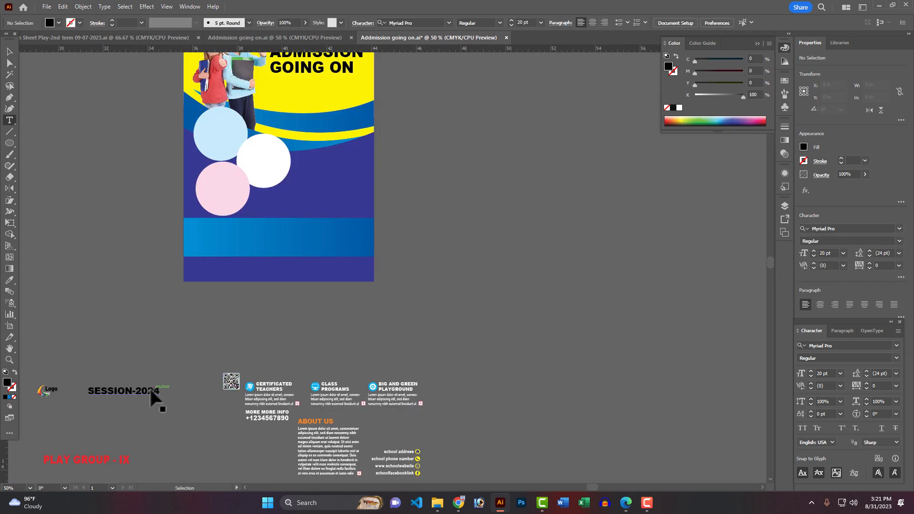
{"action": "left_click_drag", "start_coordinate": [143, 384], "coordinate": [326, 90]}
{"action": "scroll", "coordinate": [359, 162], "scroll_direction": "up", "scroll_amount": 3}
{"action": "left_click", "coordinate": [339, 164], "text": "ctrl"}
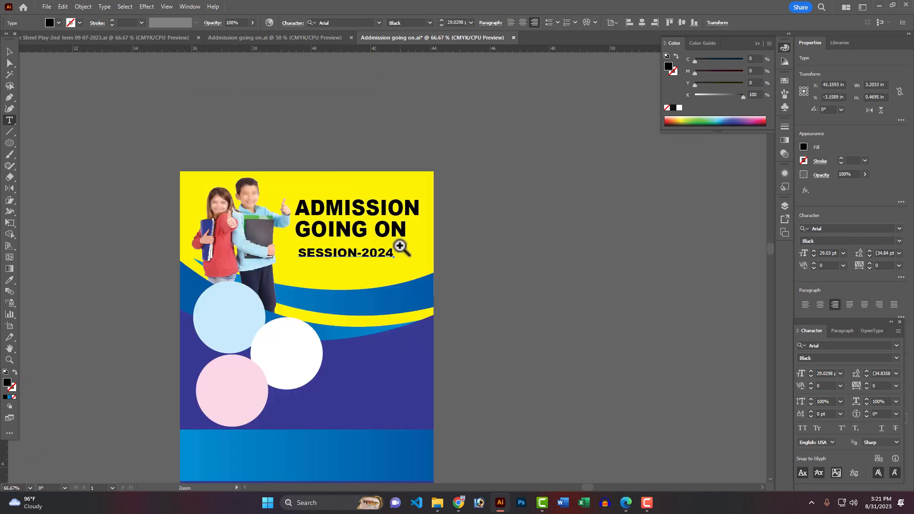
{"action": "left_click", "coordinate": [403, 248], "text": "ctrl"}
{"action": "left_click_drag", "start_coordinate": [381, 282], "coordinate": [400, 283]}
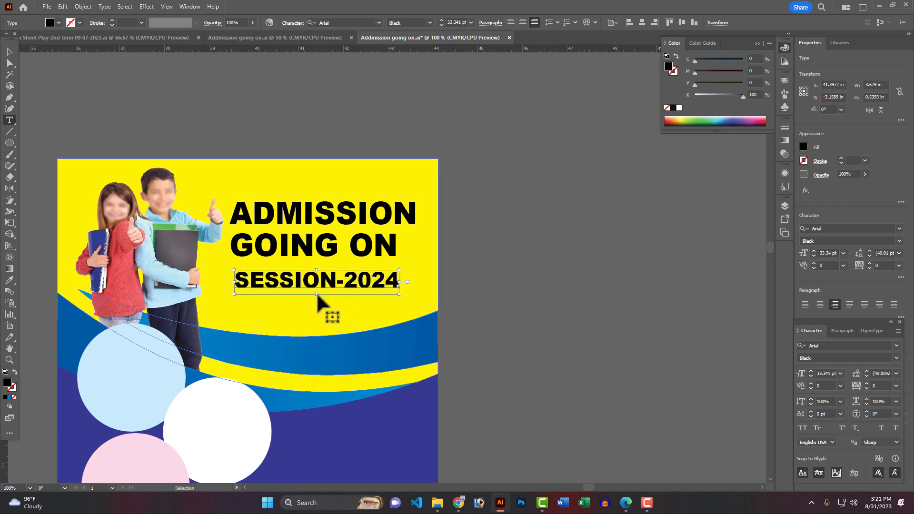
Stretch the SESSION-2024 text slightly taller and replace its hyphen with a line break, putting 2024 on a second line
{"action": "left_click_drag", "start_coordinate": [317, 301], "coordinate": [318, 297]}
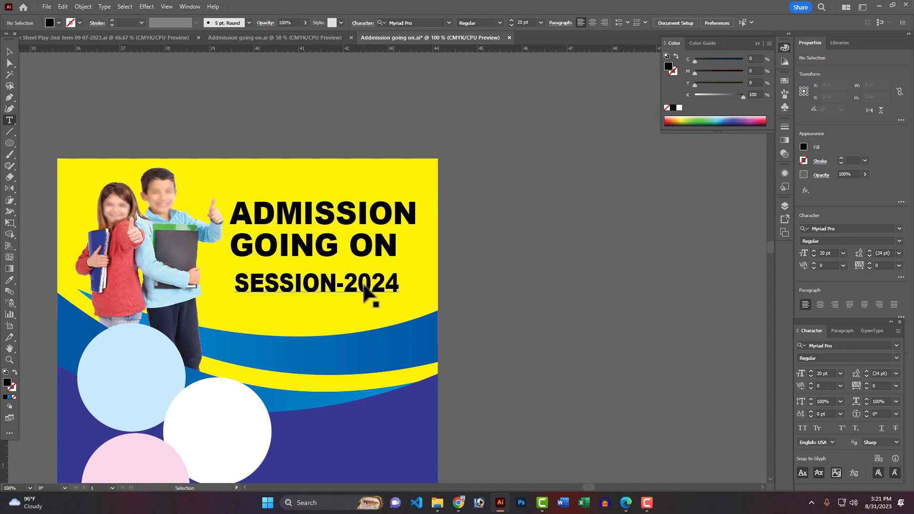
{"action": "left_click", "coordinate": [367, 253], "text": "ctrl"}
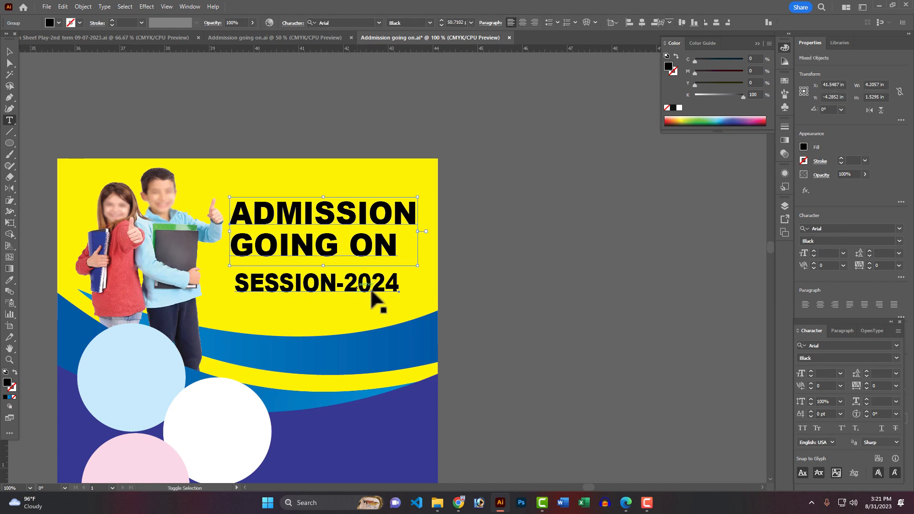
{"action": "left_click", "coordinate": [371, 291], "text": "ctrl+shift"}
{"action": "key", "text": "ctrl+g"}
{"action": "left_click", "coordinate": [440, 292], "text": "ctrl"}
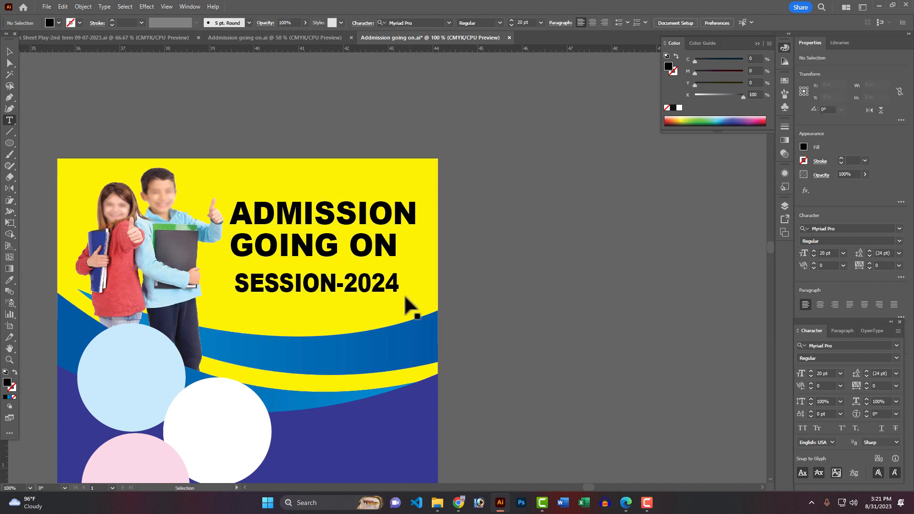
{"action": "left_click_drag", "start_coordinate": [344, 286], "coordinate": [334, 288]}
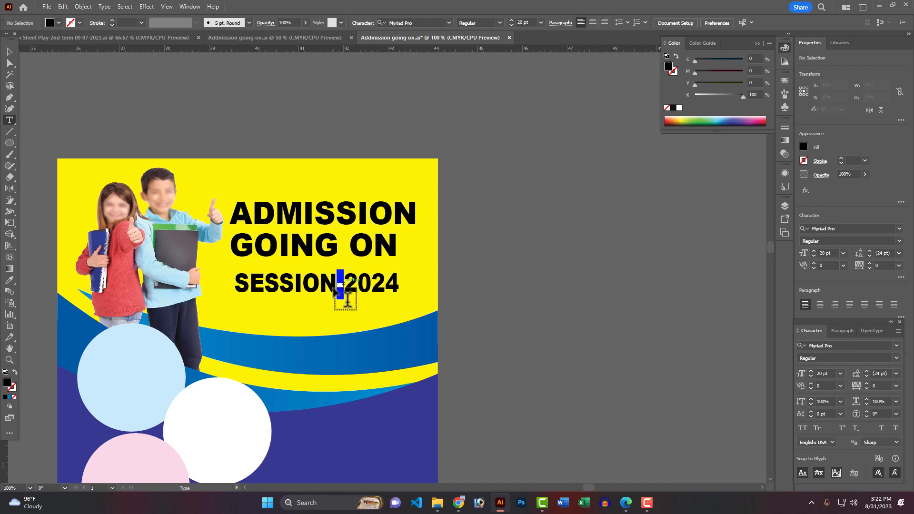
{"action": "key", "text": "Return"}
{"action": "left_click", "coordinate": [393, 282], "text": "ctrl"}
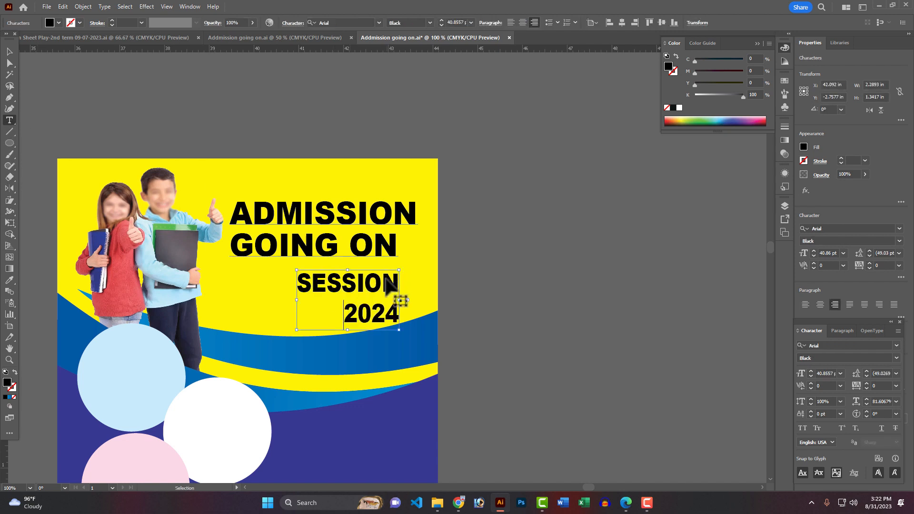
Right-align the ADMISSION GOING ON heading text and line up its right edge with the session text
{"action": "left_click", "coordinate": [388, 255], "text": "ctrl"}
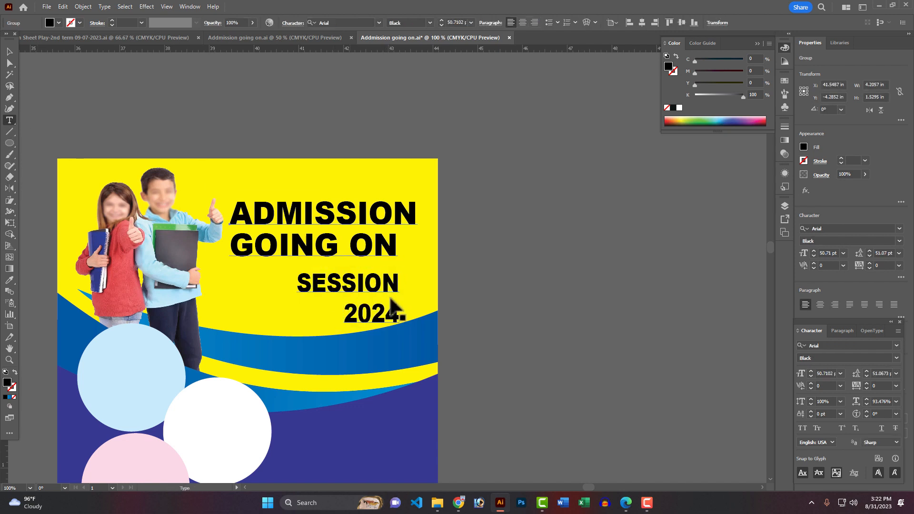
{"action": "left_click", "coordinate": [534, 23]}
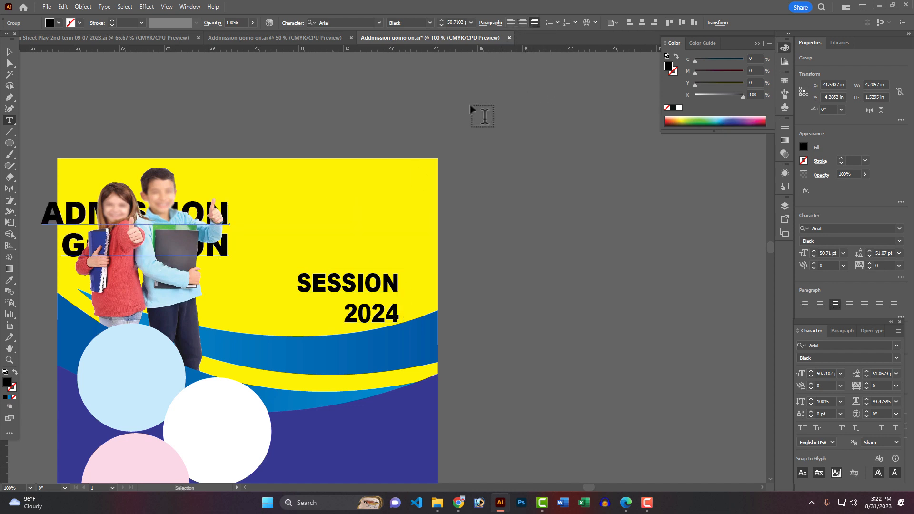
{"action": "left_click", "coordinate": [368, 295], "text": "shift"}
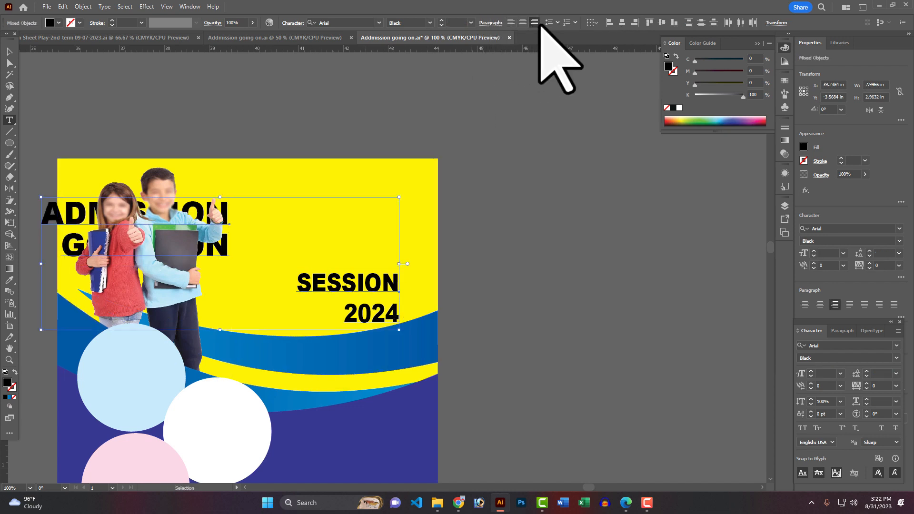
{"action": "left_click", "coordinate": [635, 22]}
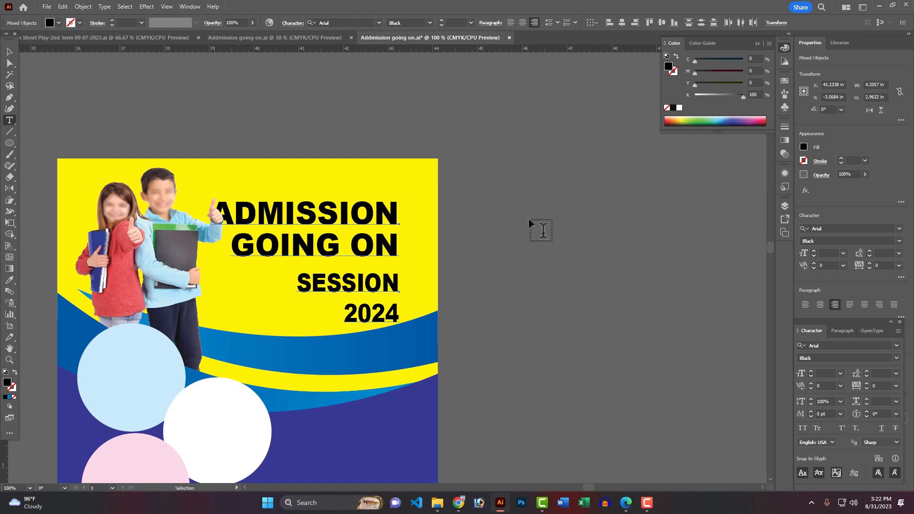
Move the heading and session text together up and to the right, to about X 41.41 in and Y -3.85 in
{"action": "left_click", "coordinate": [395, 301], "text": "ctrl"}
{"action": "left_click", "coordinate": [352, 213], "text": "ctrl"}
{"action": "left_click", "coordinate": [388, 293], "text": "ctrl+shift"}
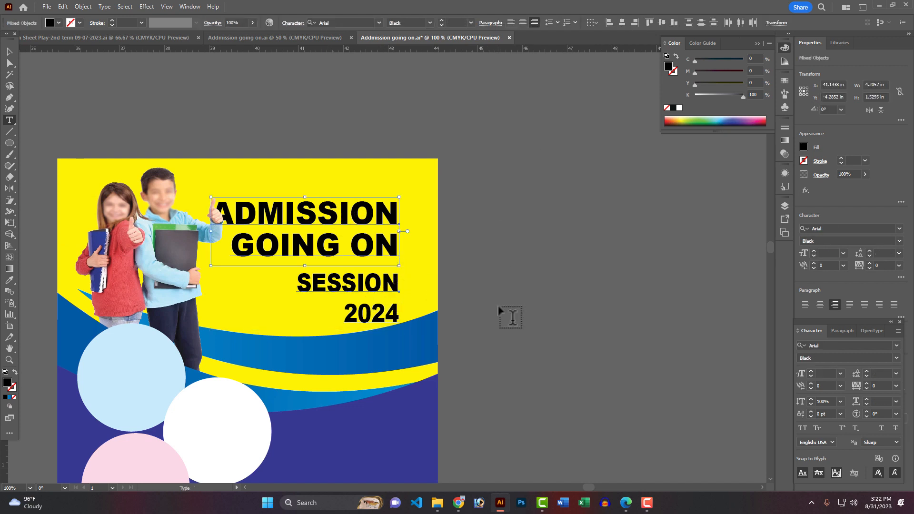
{"action": "key", "text": "shift+Right"}
{"action": "key", "text": "shift+Up"}
{"action": "key", "text": "shift+Right"}
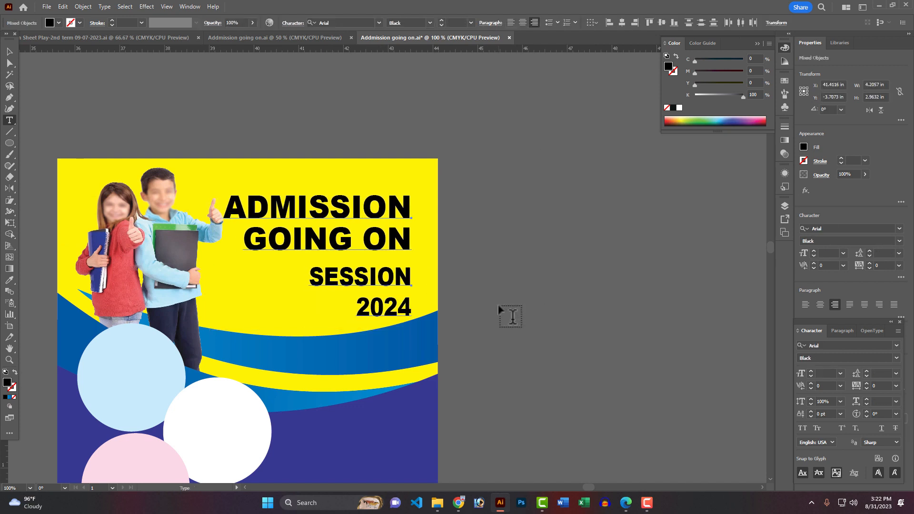
{"action": "key", "text": "shift+Up"}
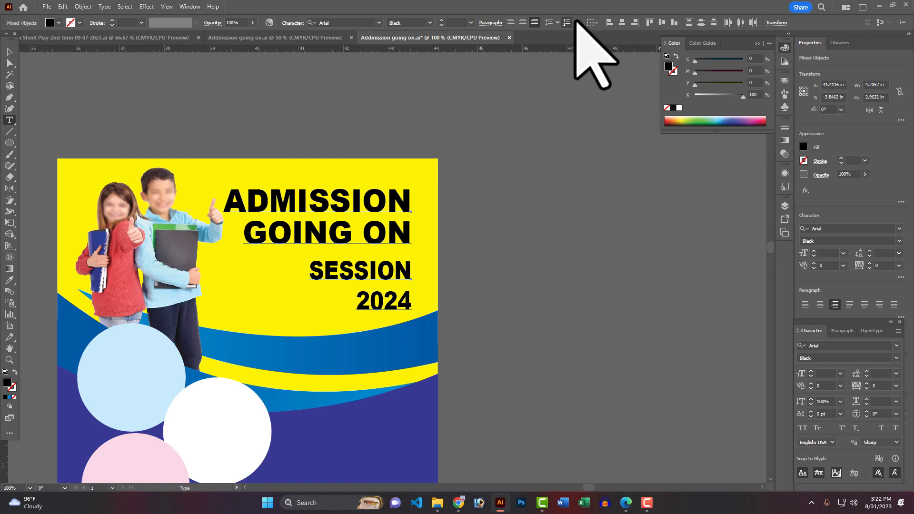
Left-align the heading and session text along a common left edge and nudge both right to about X 41.48 in
{"action": "left_click", "coordinate": [511, 22]}
{"action": "left_click_drag", "start_coordinate": [446, 236], "coordinate": [258, 235]}
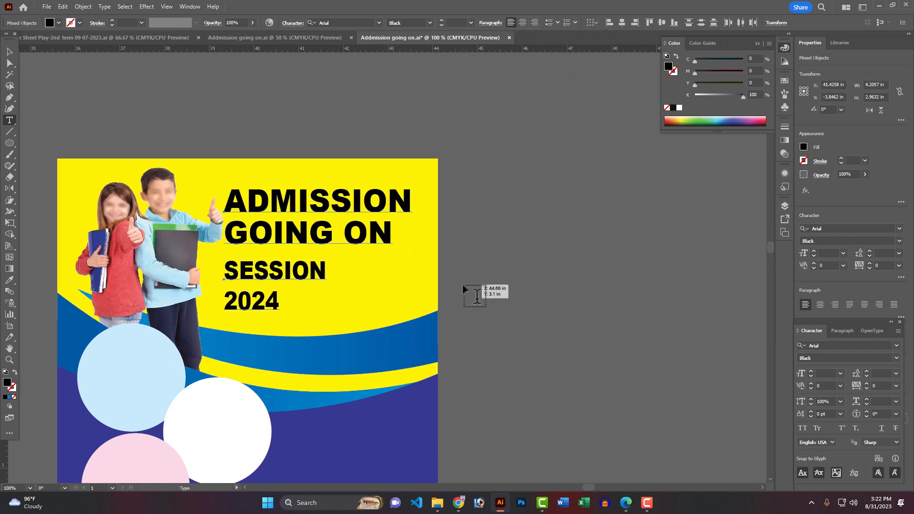
{"action": "key", "text": "Right"}
{"action": "key", "text": "Right"}
{"action": "key", "text": "Right"}
{"action": "key", "text": "Right"}
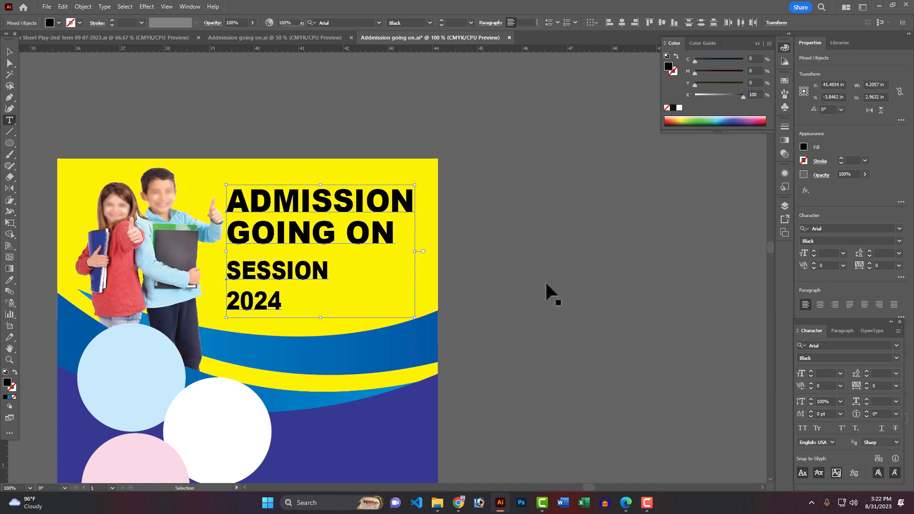
Enlarge 2024 to about 68.86 pt and cut it out of the session text together with its line break
{"action": "double_click", "coordinate": [265, 303]}
{"action": "key", "text": "ctrl+shift+period"}
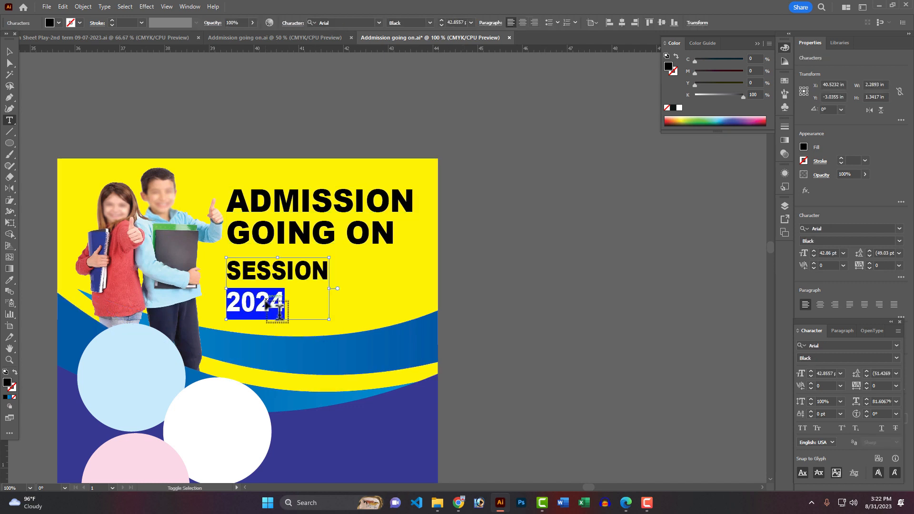
{"action": "key", "text": "ctrl+shift+period"}
{"action": "key", "text": "ctrl+shift+period"}
{"action": "key", "text": "ctrl+shift+period"}
{"action": "key", "text": "ctrl+shift+period"}
{"action": "key", "text": "ctrl+shift+period"}
{"action": "key", "text": "ctrl+shift+period"}
{"action": "key", "text": "ctrl+shift+period"}
{"action": "key", "text": "ctrl+shift+period"}
{"action": "key", "text": "ctrl+shift+period"}
{"action": "key", "text": "ctrl+shift+period"}
{"action": "key", "text": "ctrl+shift+period"}
{"action": "key", "text": "ctrl+shift+period"}
{"action": "key", "text": "ctrl+shift+period"}
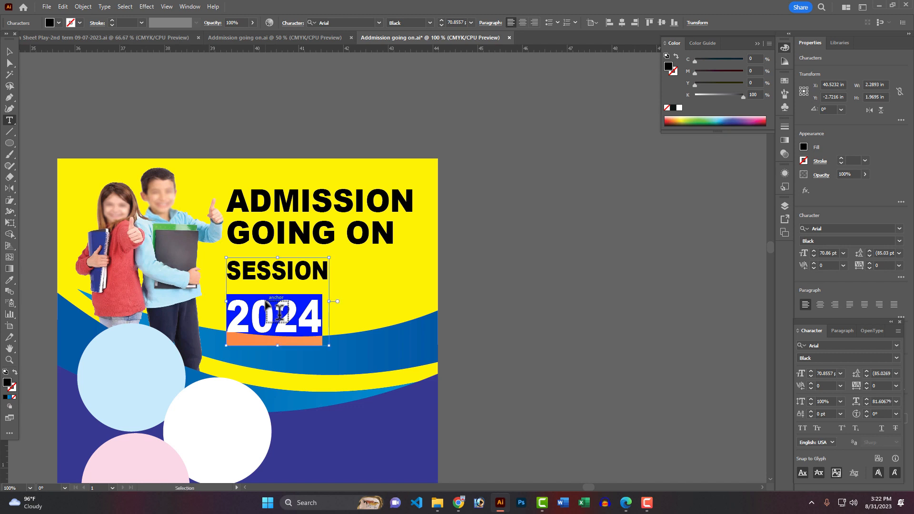
{"action": "key", "text": "BackSpace"}
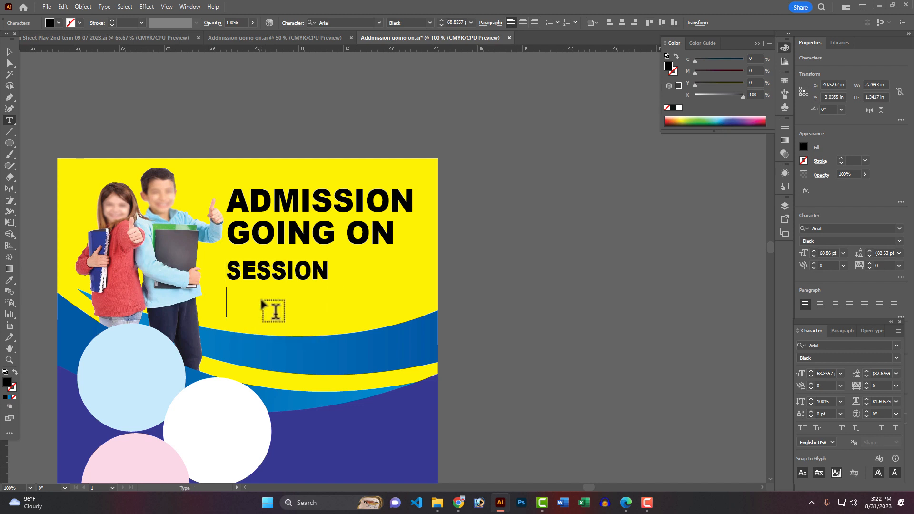
{"action": "key", "text": "BackSpace"}
Duplicate the SESSION text below itself, replace the copy's wording with the larger 2024, and delete the extra SESSION copy
{"action": "left_click_drag", "start_coordinate": [275, 276], "coordinate": [292, 306]}
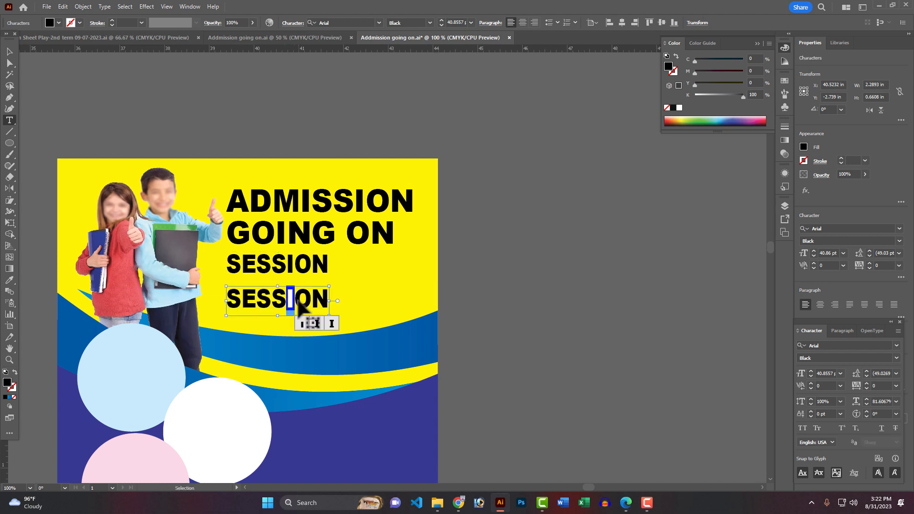
{"action": "key", "text": "ctrl+d"}
{"action": "double_click", "coordinate": [309, 313]}
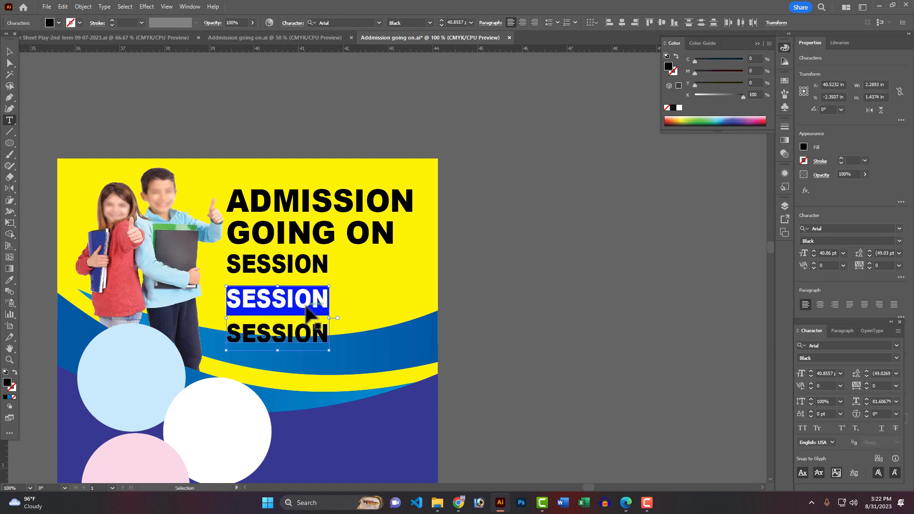
{"action": "type", "text": "2024"}
{"action": "key", "text": "Escape"}
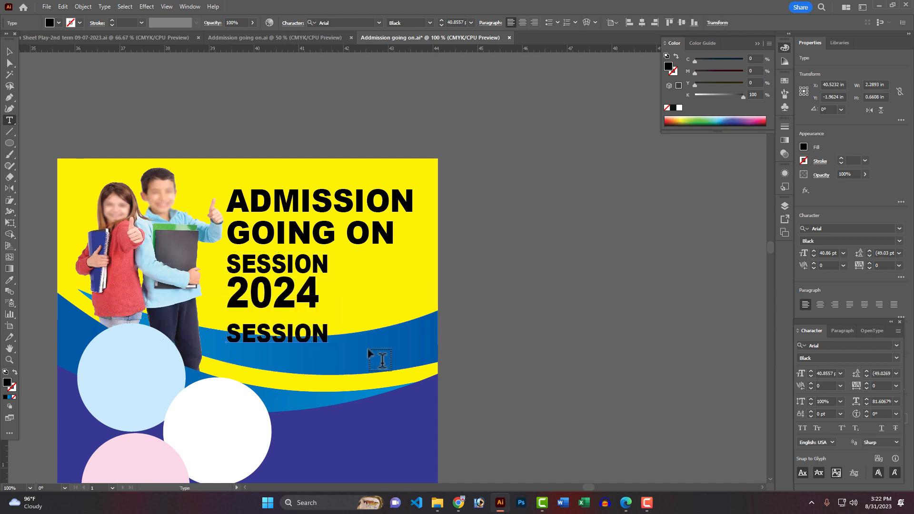
{"action": "key", "text": "Delete"}
Scale the 2024 text up to about 121.25 pt and nudge SESSION slightly right and up above it
{"action": "left_click", "coordinate": [312, 305], "text": "ctrl"}
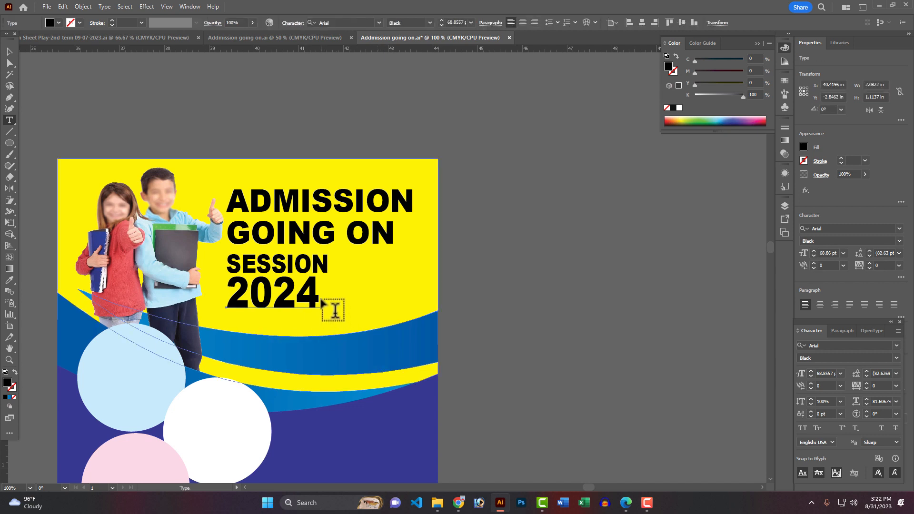
{"action": "left_click_drag", "start_coordinate": [322, 304], "coordinate": [358, 310]}
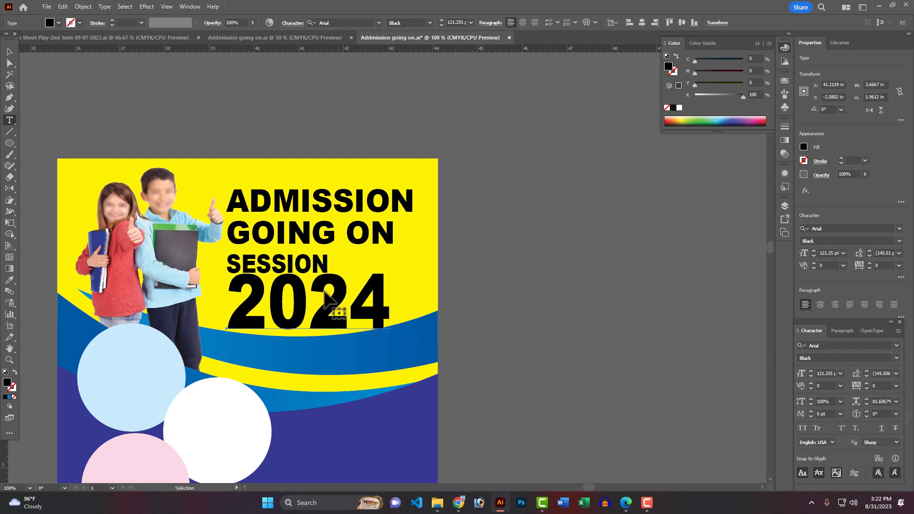
{"action": "left_click", "coordinate": [305, 264], "text": "ctrl"}
{"action": "key", "text": "shift+Right"}
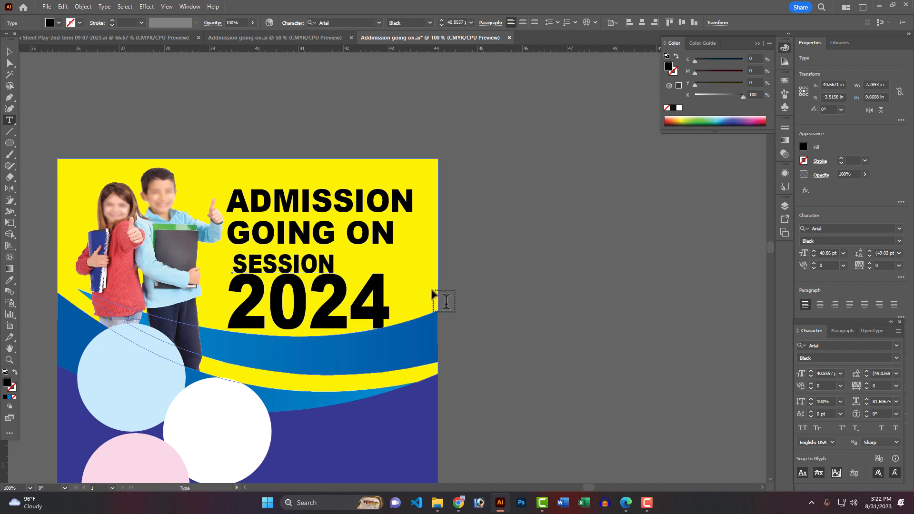
{"action": "key", "text": "Up"}
{"action": "key", "text": "Up"}
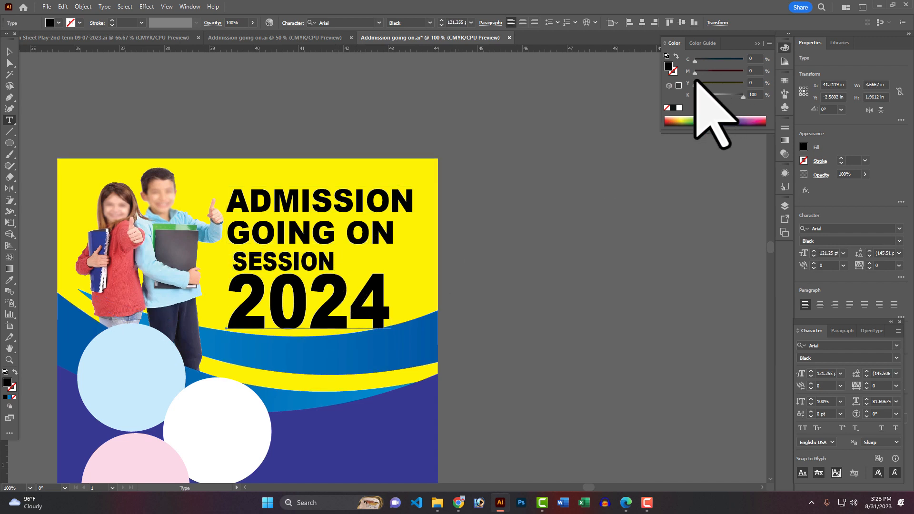
Fill the 2024 text with red, using C 0, M 100, Y 100, K 0
{"action": "mouse_move", "coordinate": [743, 97]}
{"action": "left_mouse_down"}
{"action": "mouse_move", "coordinate": [674, 95]}
{"action": "mouse_move", "coordinate": [744, 73]}
{"action": "mouse_move", "coordinate": [743, 84]}
{"action": "left_mouse_up"}
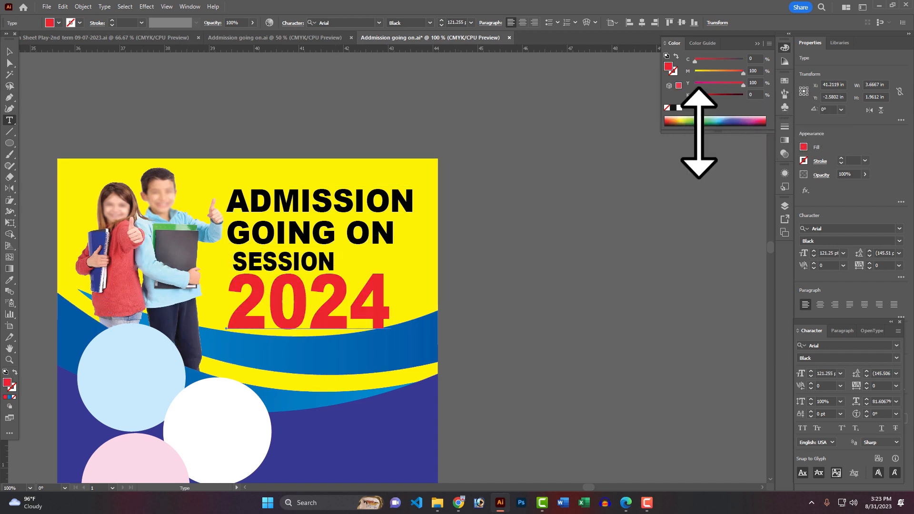
{"action": "key", "text": "ctrl+shift+a"}
{"action": "scroll", "coordinate": [486, 265], "scroll_direction": "down", "scroll_amount": 2}
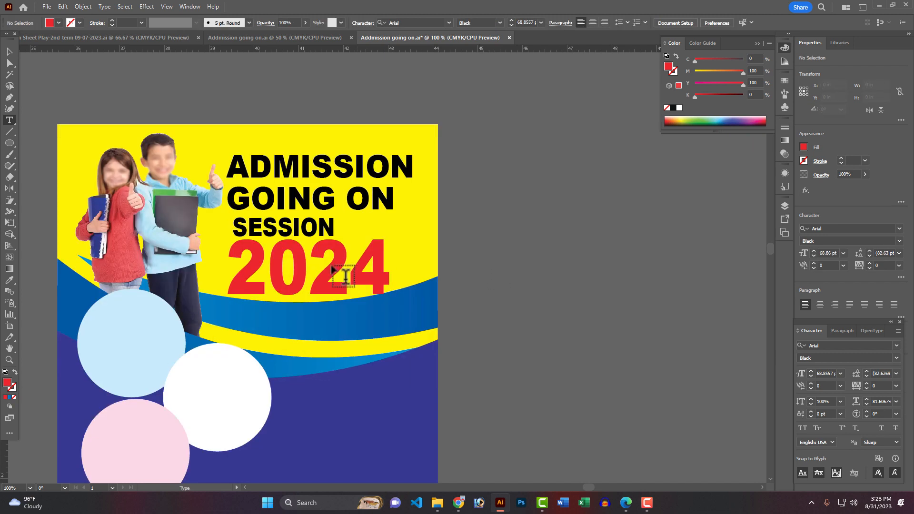
Try a white fill on the SESSION text, followed by teal with C 100, M 0, Y 0, K 50
{"action": "left_click", "coordinate": [292, 231], "text": "ctrl"}
{"action": "left_click", "coordinate": [303, 226], "text": "ctrl"}
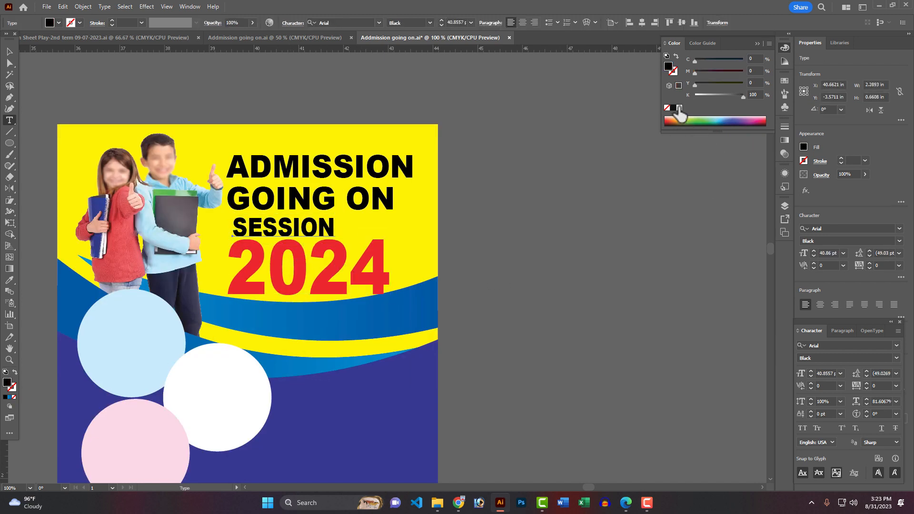
{"action": "left_click", "coordinate": [680, 107]}
{"action": "left_click", "coordinate": [535, 184], "text": "ctrl"}
{"action": "left_click", "coordinate": [323, 229], "text": "ctrl"}
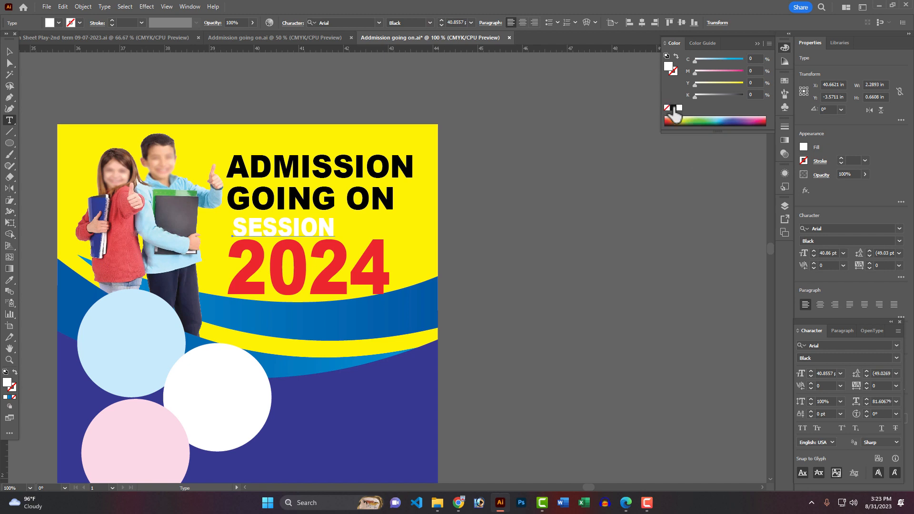
{"action": "left_click", "coordinate": [674, 108]}
{"action": "left_click", "coordinate": [719, 95]}
{"action": "left_click_drag", "start_coordinate": [708, 61], "coordinate": [771, 65]}
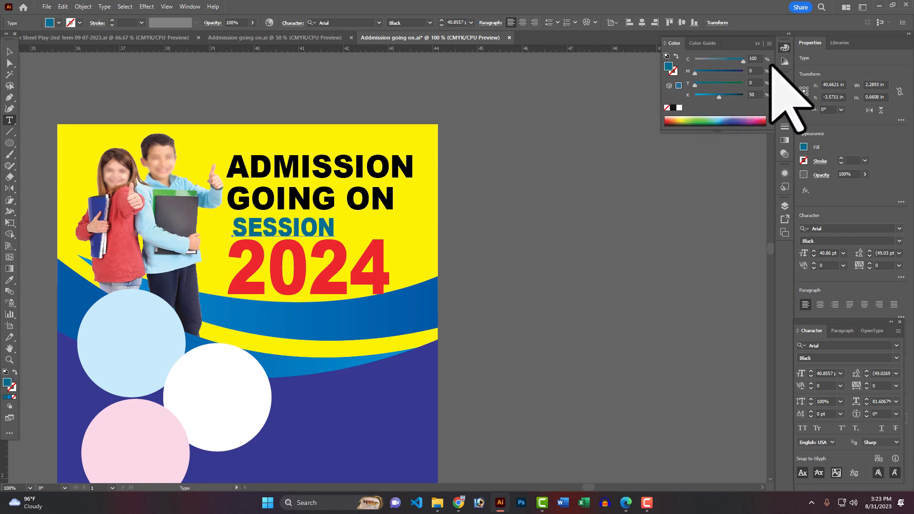
Apply the lower indigo section's color to the SESSION text with the Eyedropper
{"action": "left_click", "coordinate": [9, 280]}
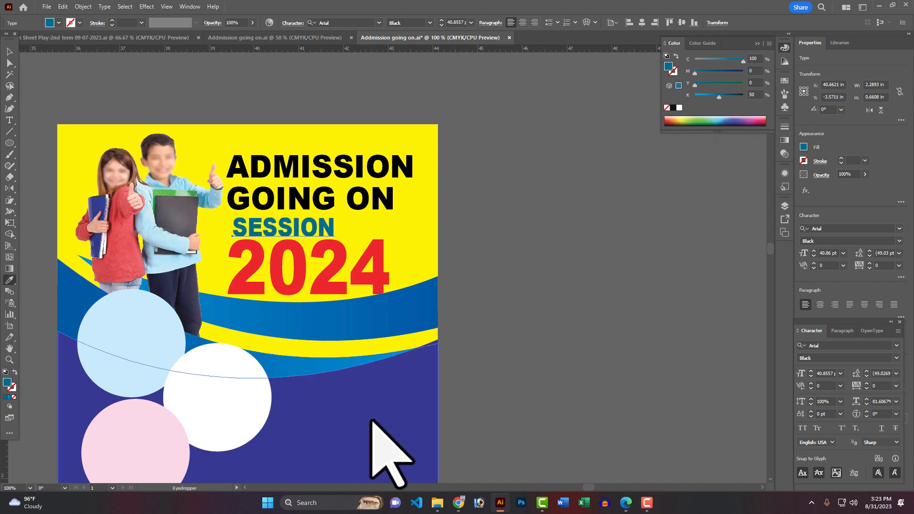
{"action": "left_click", "coordinate": [372, 422]}
{"action": "left_click", "coordinate": [477, 393], "text": "ctrl"}
{"action": "scroll", "coordinate": [465, 378], "scroll_direction": "left", "scroll_amount": 1}
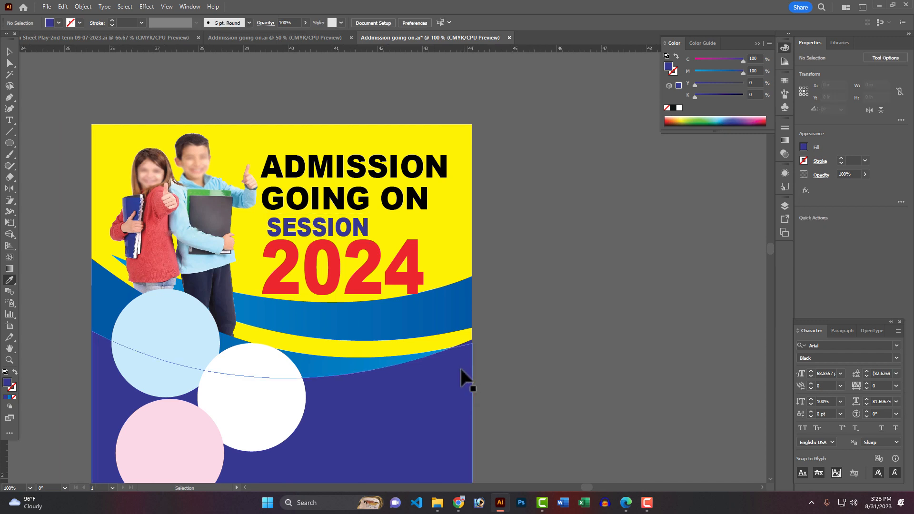
Try the curved blue band's color on SESSION, undo it, and set the fill to cyan with C 100, M 0, Y 0, K 0
{"action": "left_click", "coordinate": [352, 225], "text": "ctrl"}
{"action": "left_click", "coordinate": [371, 318]}
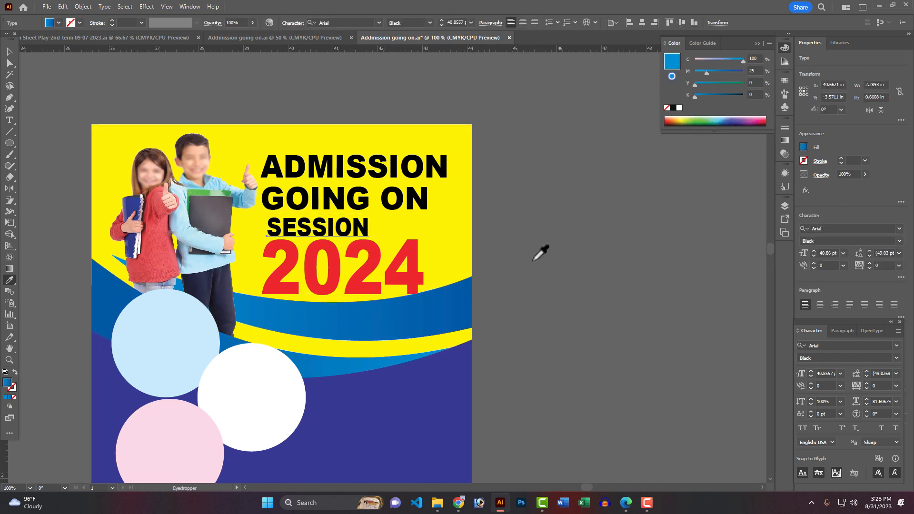
{"action": "key", "text": "ctrl+z"}
{"action": "left_click_drag", "start_coordinate": [743, 73], "coordinate": [650, 97]}
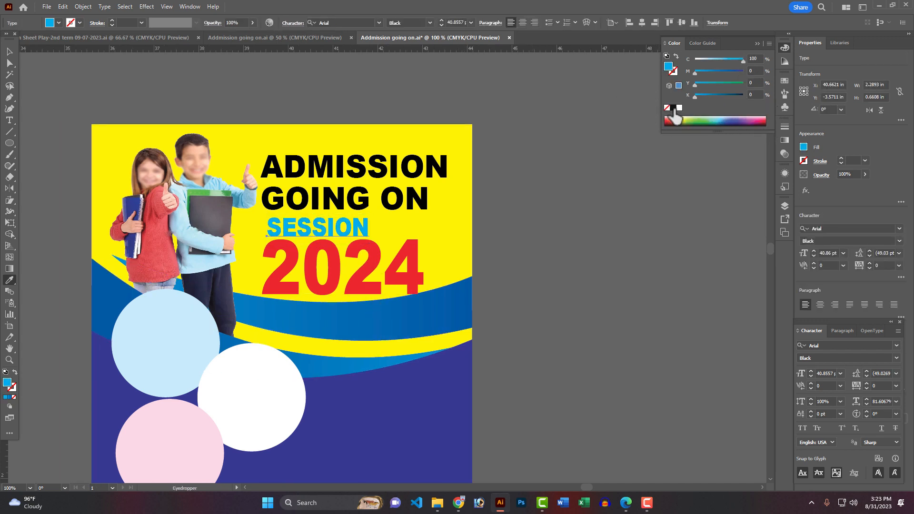
{"action": "left_click", "coordinate": [579, 223], "text": "ctrl"}
Select the ADMISSION GOING ON and 2024 heading texts and lock them
{"action": "scroll", "coordinate": [470, 295], "scroll_direction": "down", "scroll_amount": 1}
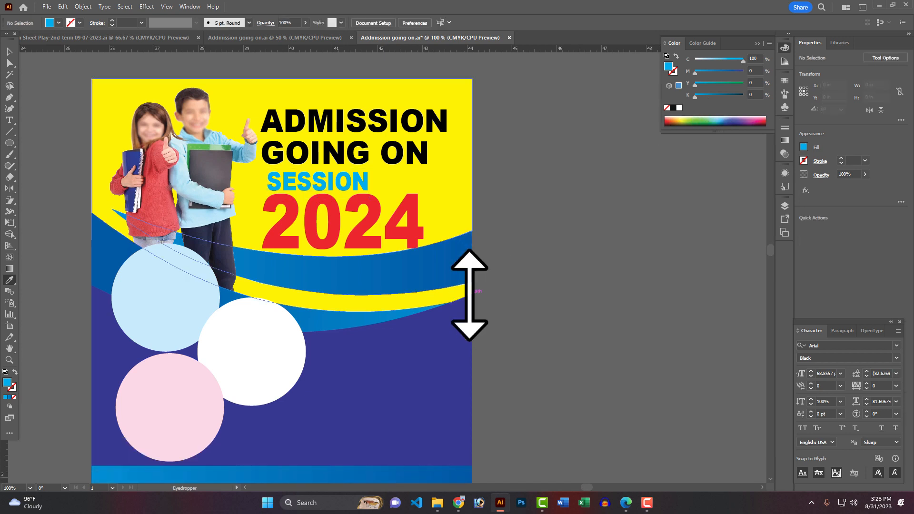
{"action": "left_click", "coordinate": [409, 160]}
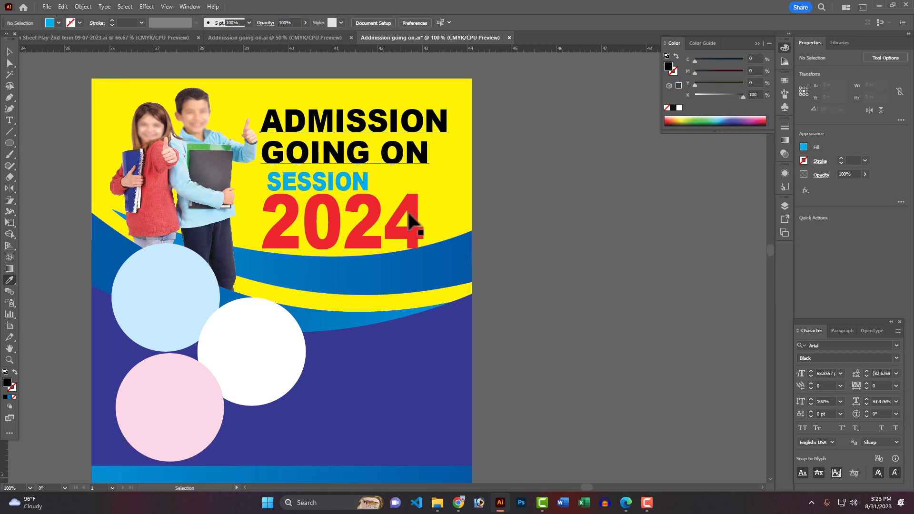
{"action": "left_click", "coordinate": [396, 236], "text": "ctrl+shift"}
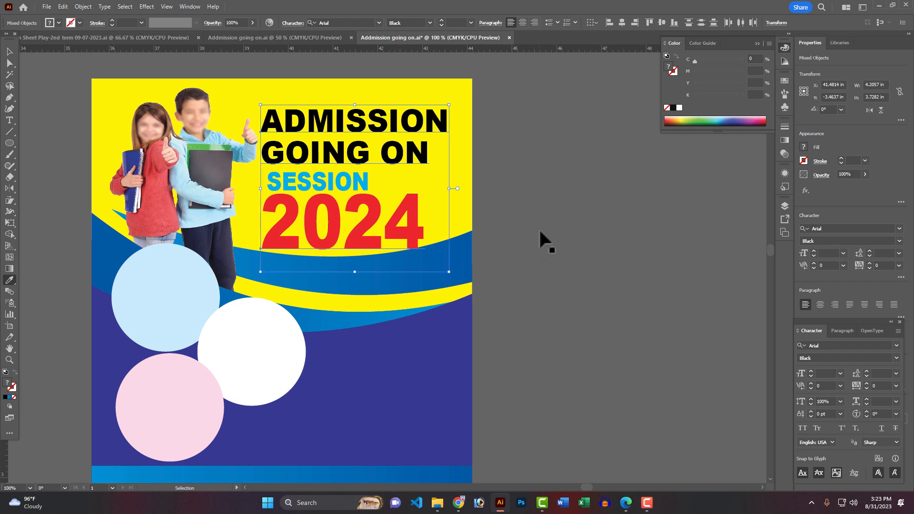
{"action": "key", "text": "ctrl+2"}
Delete the curved yellow shape that forms the stripe between the two blue gradient bands
{"action": "left_click", "coordinate": [401, 283], "text": "ctrl"}
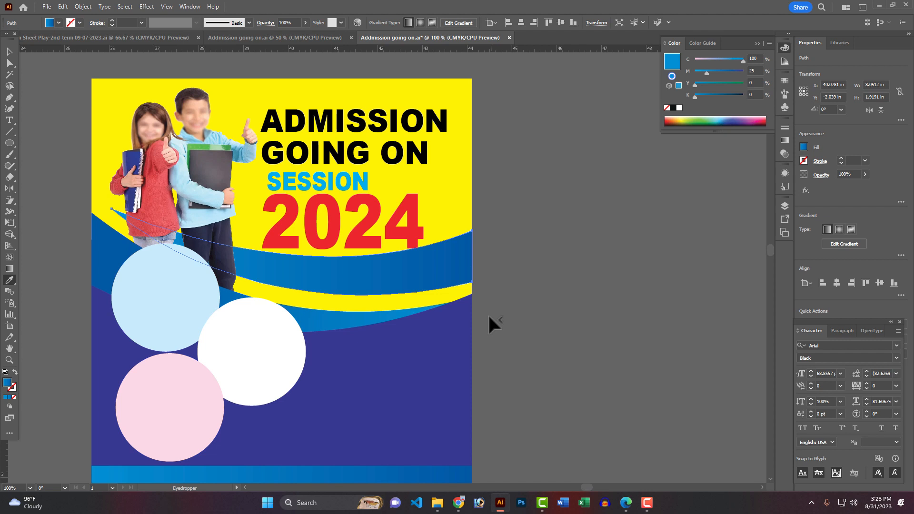
{"action": "left_click", "coordinate": [468, 183], "text": "ctrl"}
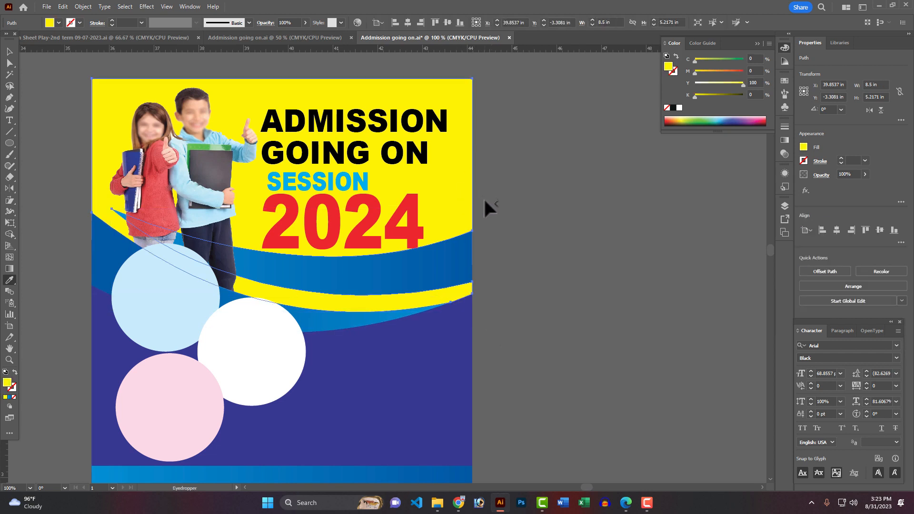
{"action": "key", "text": "Delete"}
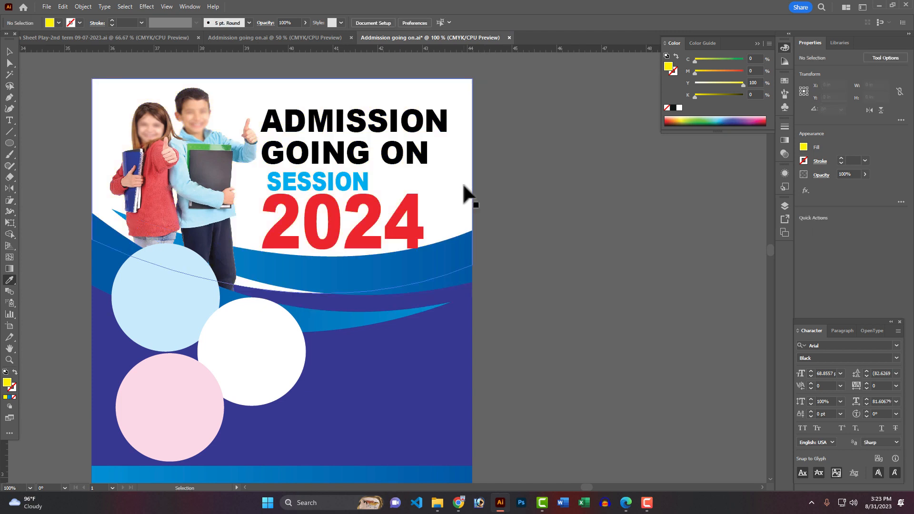
Fill the white shape behind the students and heading with yellow, using C 0, M 0, Y 100, K 0
{"action": "left_click", "coordinate": [472, 281], "text": "ctrl"}
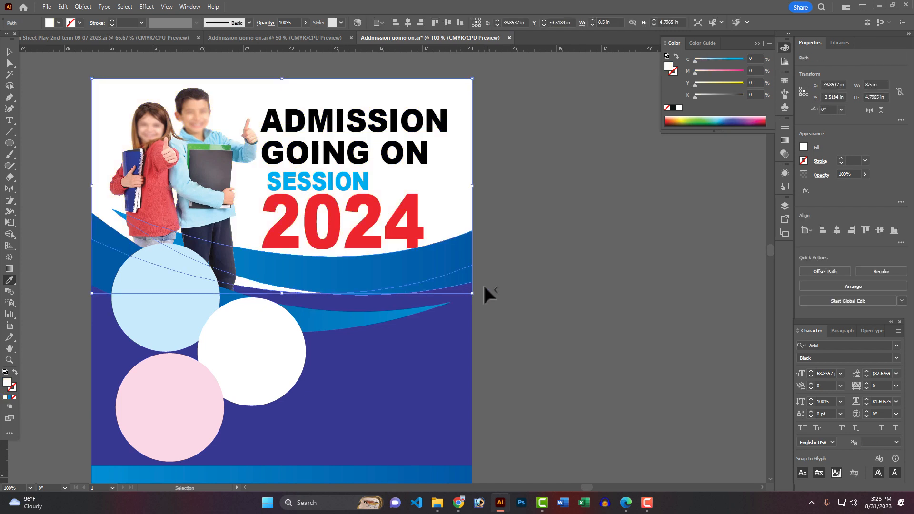
{"action": "left_click", "coordinate": [483, 286], "text": "ctrl"}
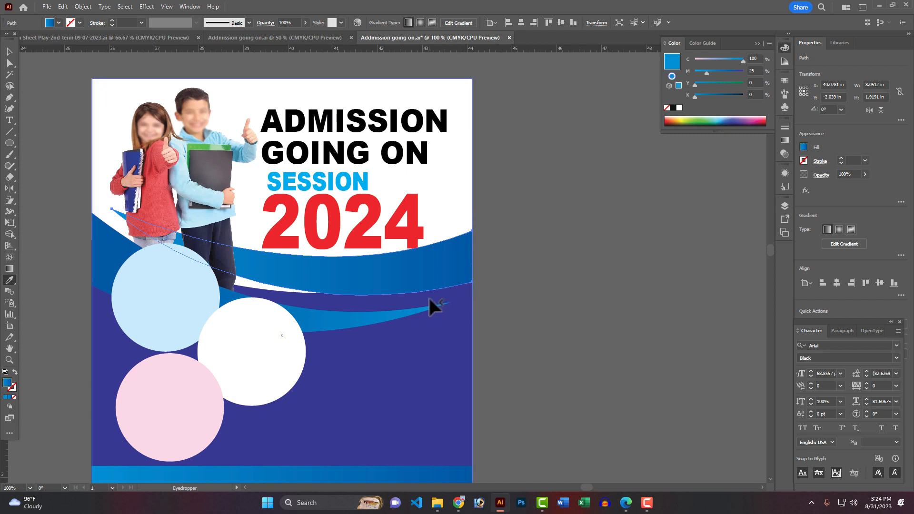
{"action": "left_click", "coordinate": [466, 175], "text": "ctrl"}
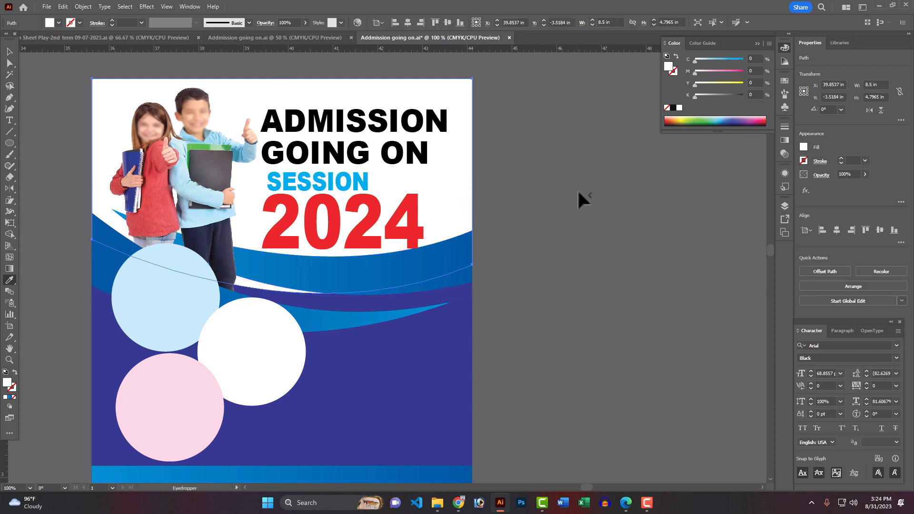
{"action": "left_click_drag", "start_coordinate": [706, 84], "coordinate": [788, 83]}
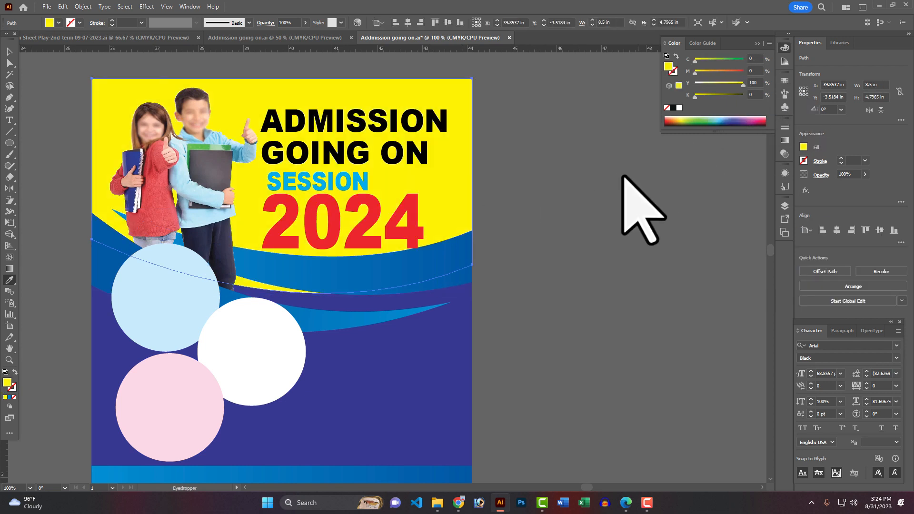
Move the upper curved blue gradient band down by about 0.07 in
{"action": "left_click", "coordinate": [559, 171], "text": "ctrl"}
{"action": "left_click", "coordinate": [464, 296], "text": "ctrl"}
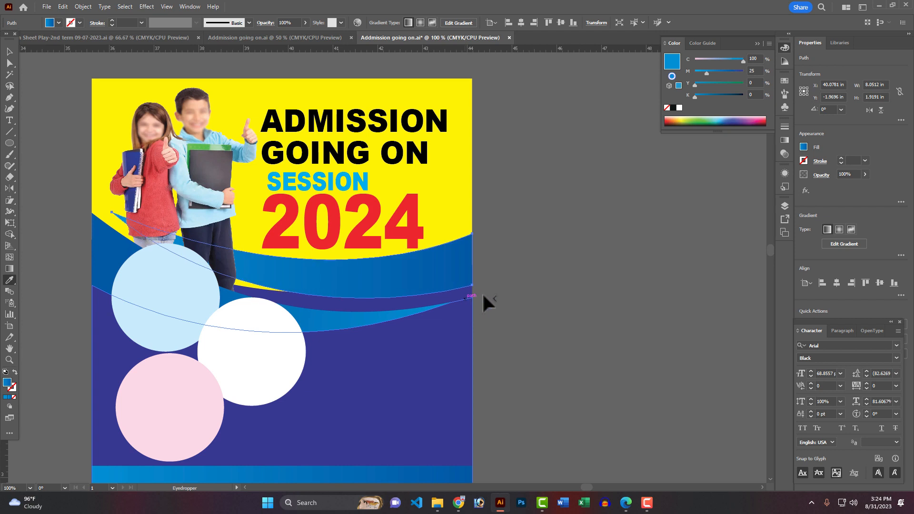
{"action": "left_click", "coordinate": [575, 189], "text": "ctrl"}
Group the CERTIFICATED TEACHERS icon, heading and paragraph below the artboard
{"action": "left_click", "coordinate": [402, 308], "text": "ctrl+alt"}
{"action": "left_click_drag", "start_coordinate": [401, 309], "coordinate": [398, 243]}
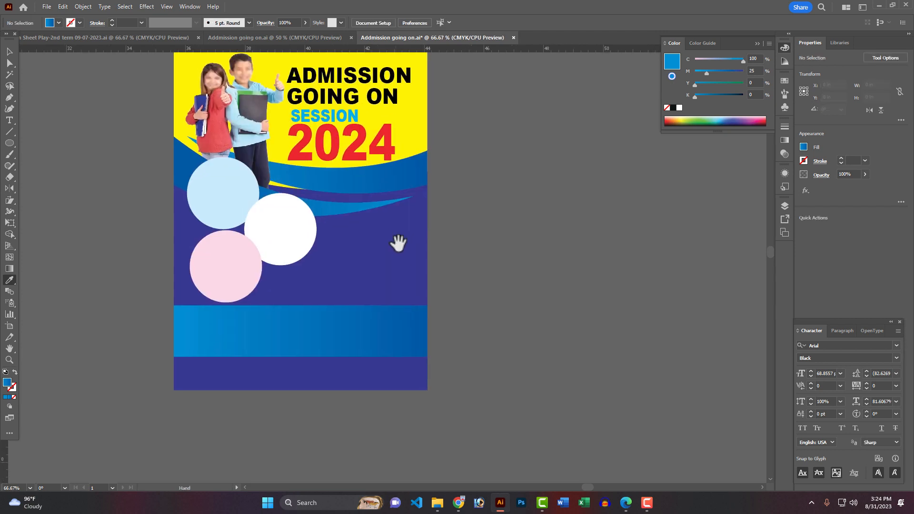
{"action": "left_click", "coordinate": [408, 288], "text": "ctrl+alt"}
{"action": "scroll", "coordinate": [418, 337], "scroll_direction": "down", "scroll_amount": 2}
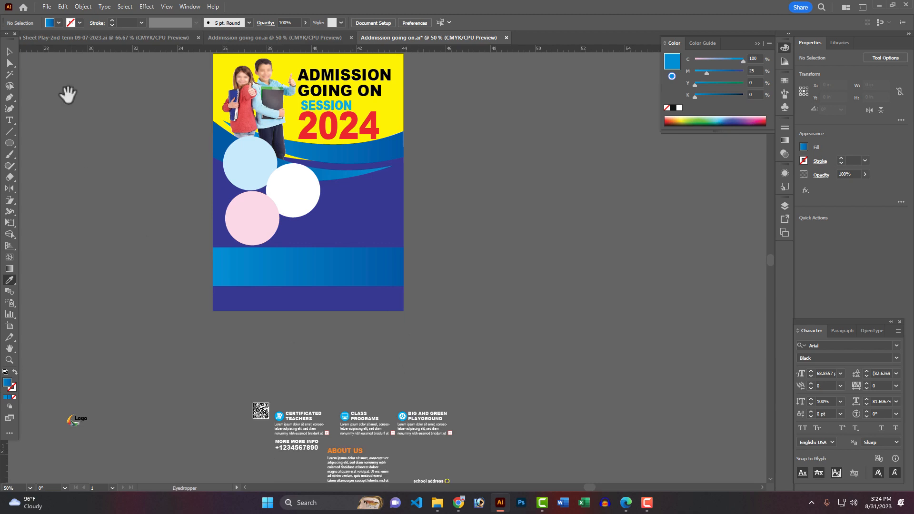
{"action": "left_click", "coordinate": [10, 51]}
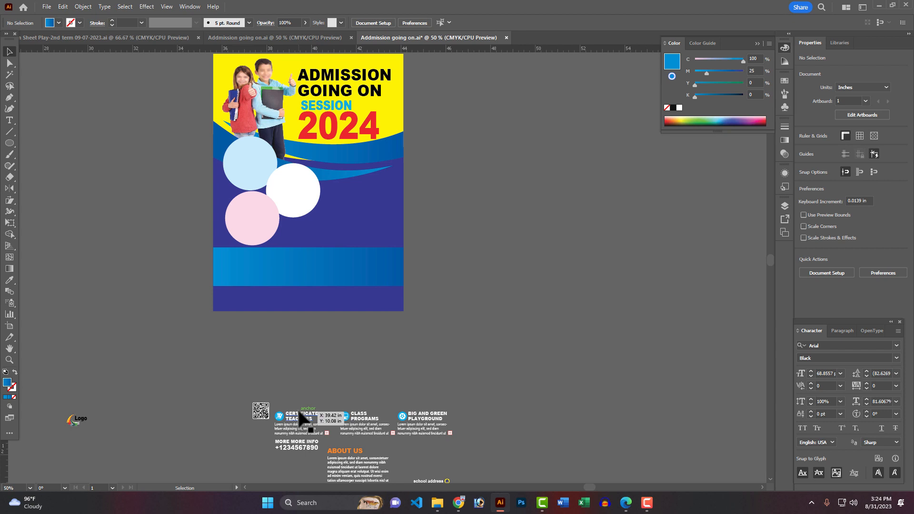
{"action": "key", "text": "a"}
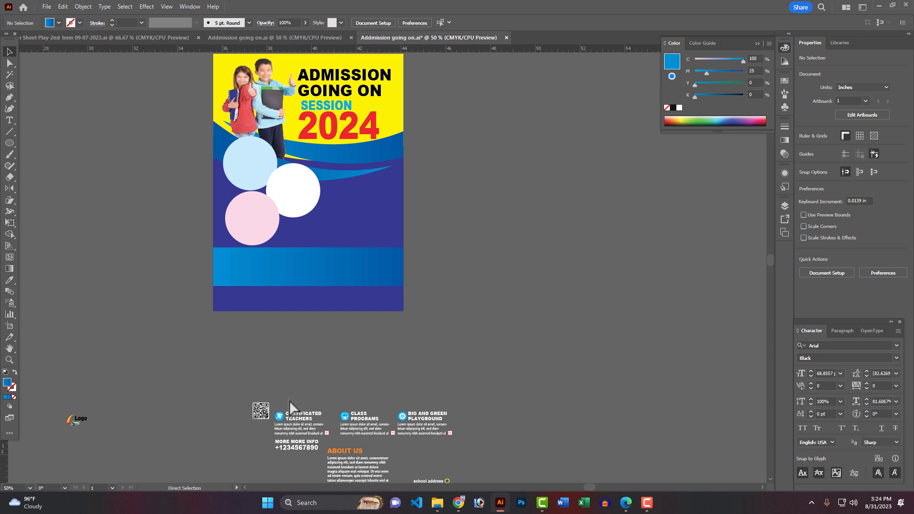
{"action": "left_click_drag", "start_coordinate": [297, 416], "coordinate": [305, 433]}
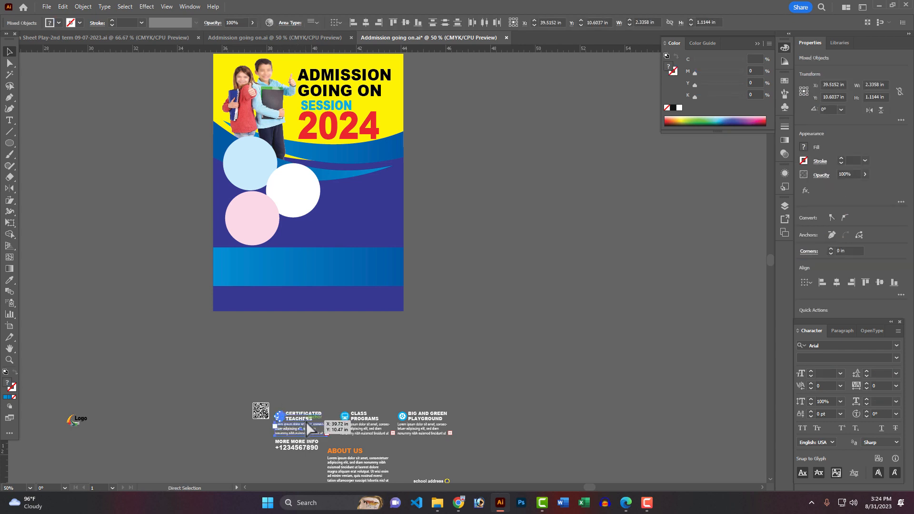
{"action": "key", "text": "ctrl+g"}
{"action": "left_click", "coordinate": [524, 261]}
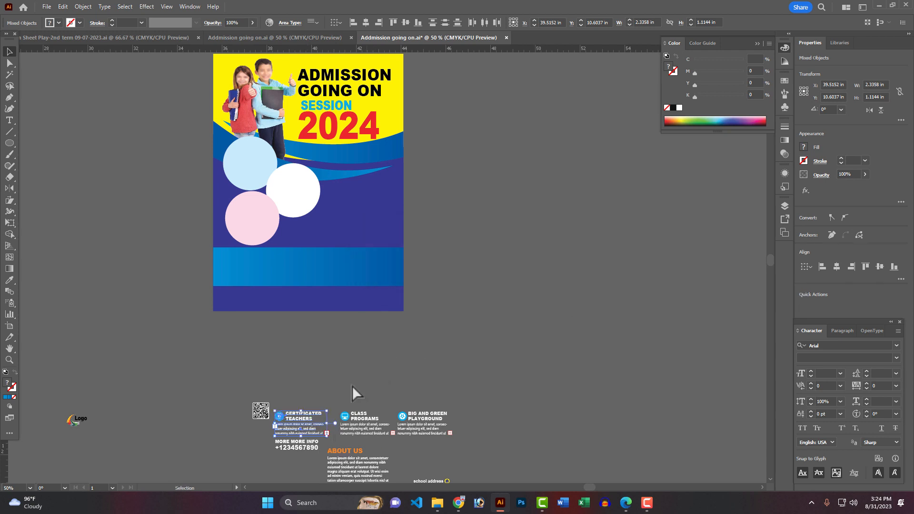
{"action": "left_click", "coordinate": [353, 394]}
{"action": "left_click", "coordinate": [305, 414]}
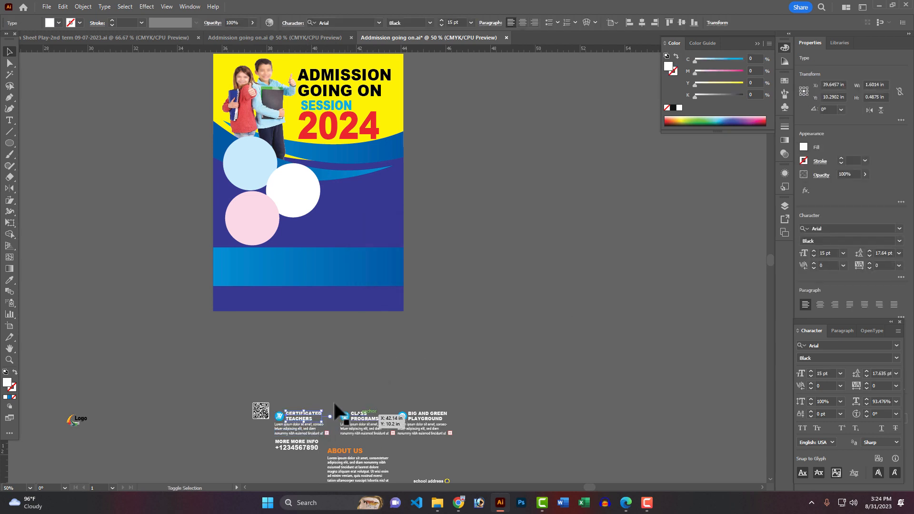
{"action": "left_click", "coordinate": [285, 398]}
{"action": "left_click", "coordinate": [310, 434]}
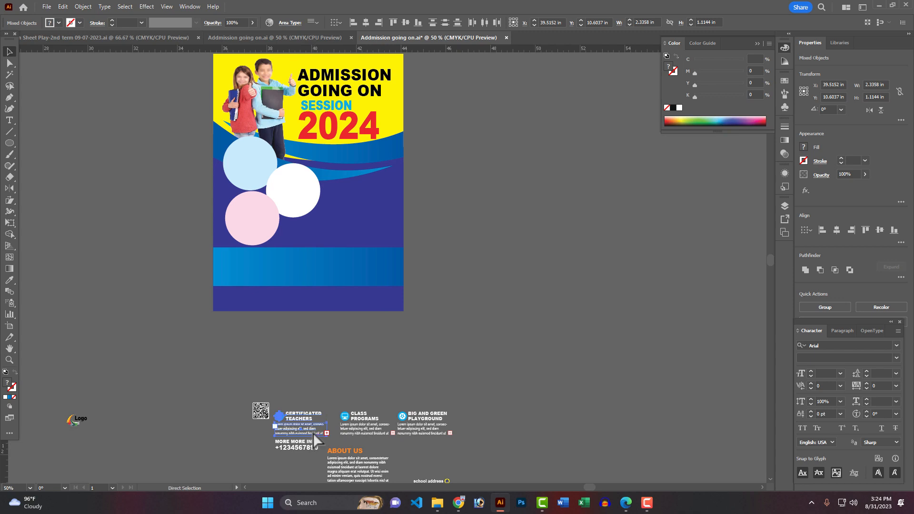
Group the CLASS PROGRAMS items together, and the BIG AND GREEN PLAYGROUND items as another group
{"action": "left_click_drag", "start_coordinate": [371, 435], "coordinate": [369, 439]}
{"action": "key", "text": "ctrl+g"}
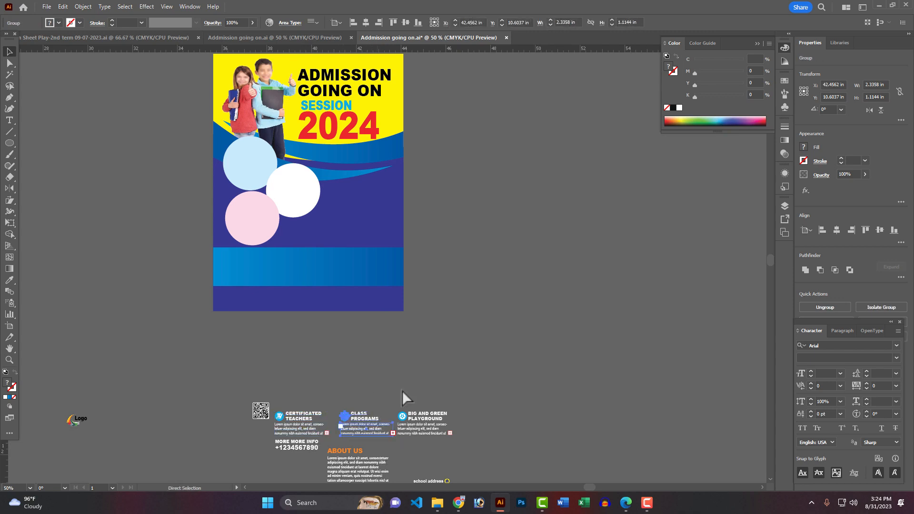
{"action": "left_click_drag", "start_coordinate": [402, 391], "coordinate": [424, 434]}
{"action": "key", "text": "ctrl+g"}
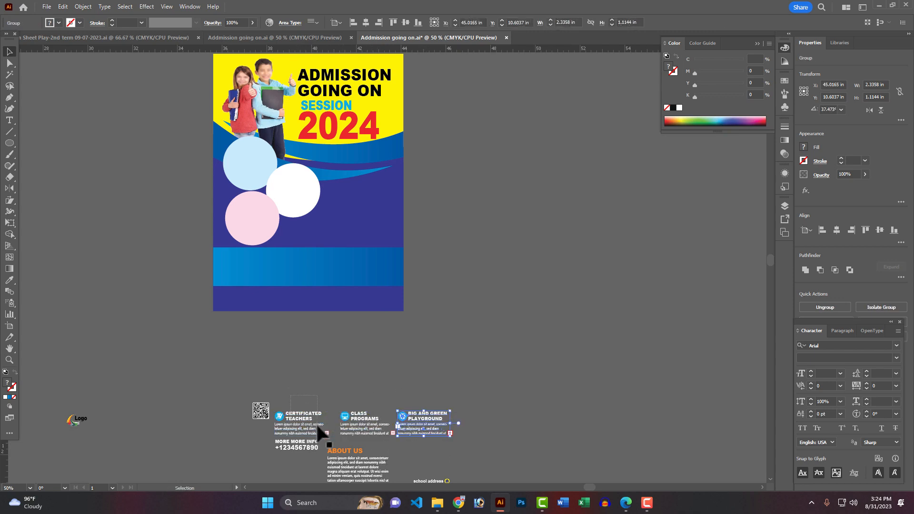
Place the three feature groups side by side on the lower blue band, shifting CLASS PROGRAMS about 0.38 in closer to CERTIFICATED TEACHERS
{"action": "left_click_drag", "start_coordinate": [301, 421], "coordinate": [255, 263]}
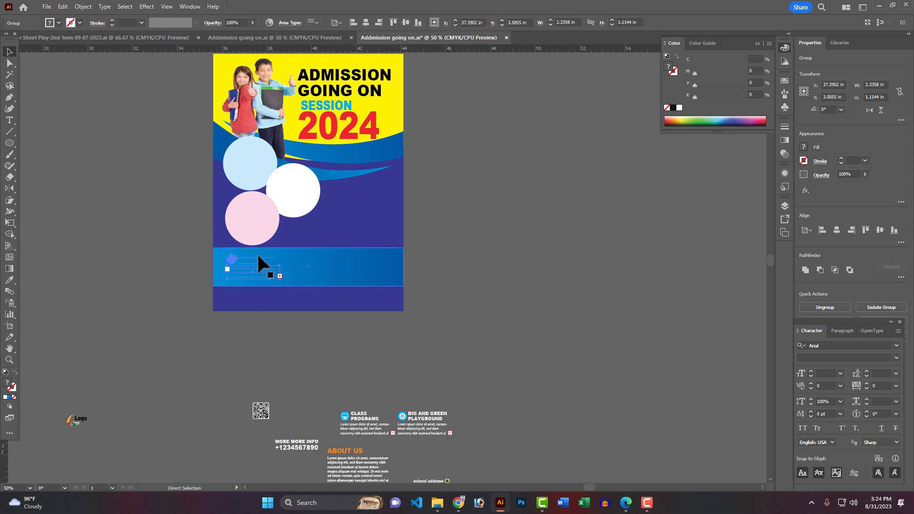
{"action": "left_click_drag", "start_coordinate": [357, 422], "coordinate": [322, 287]}
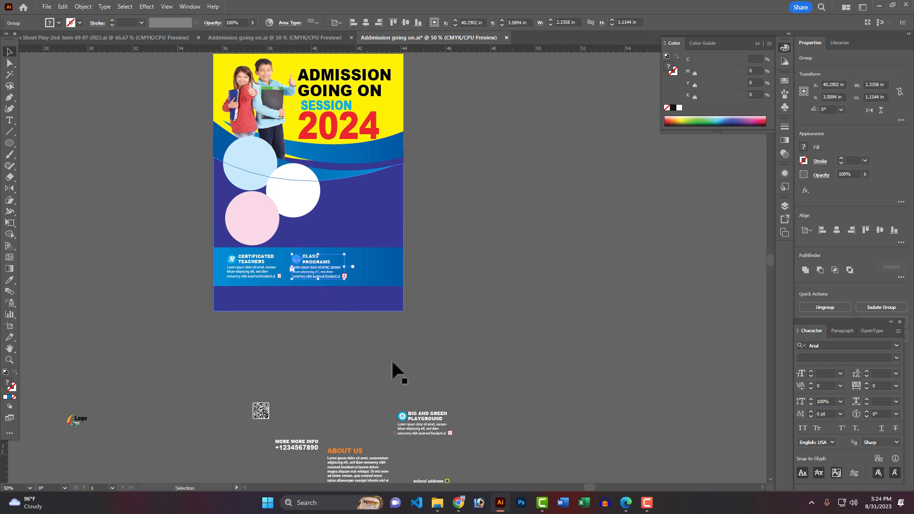
{"action": "left_click_drag", "start_coordinate": [410, 392], "coordinate": [375, 258]}
{"action": "left_click", "coordinate": [304, 267]}
{"action": "left_click", "coordinate": [390, 262]}
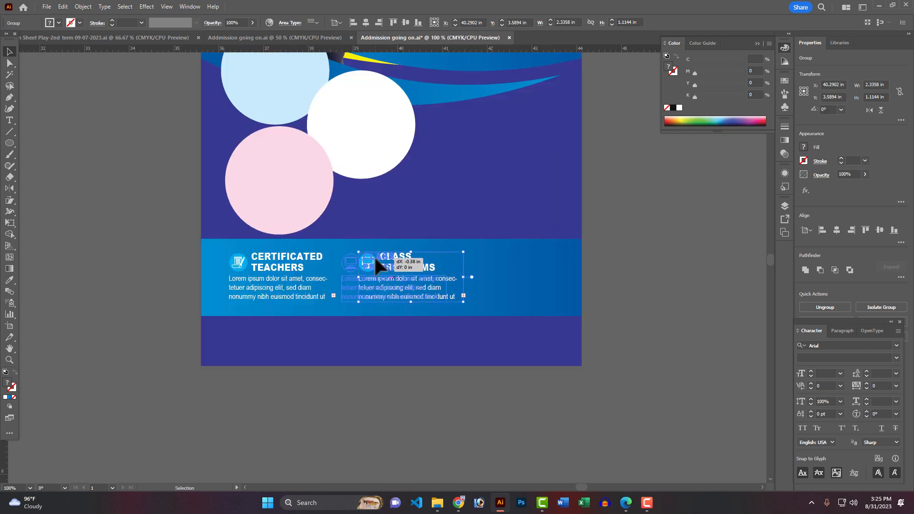
Move the BIG AND GREEN PLAYGROUND group down roughly level with the other two and nudge it slightly up and left
{"action": "key", "text": "ctrl+y"}
{"action": "left_click", "coordinate": [507, 268], "text": "ctrl"}
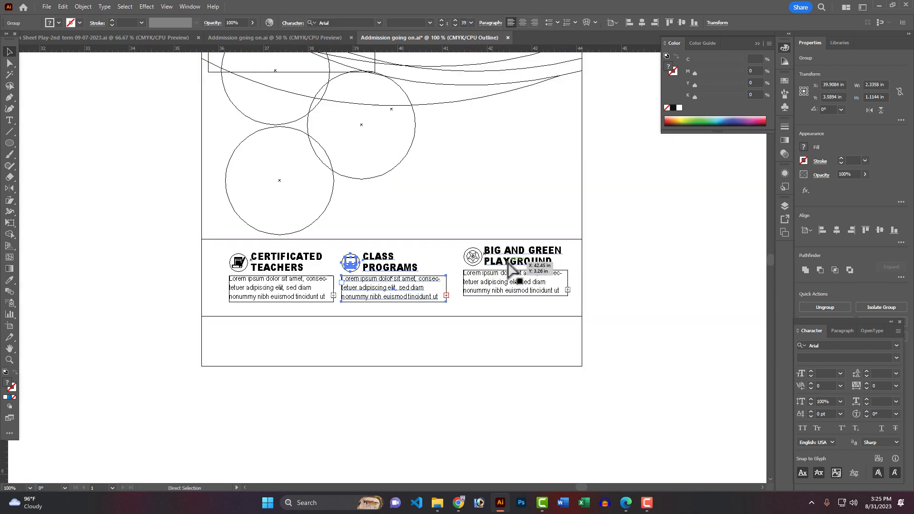
{"action": "key", "text": "ctrl+y"}
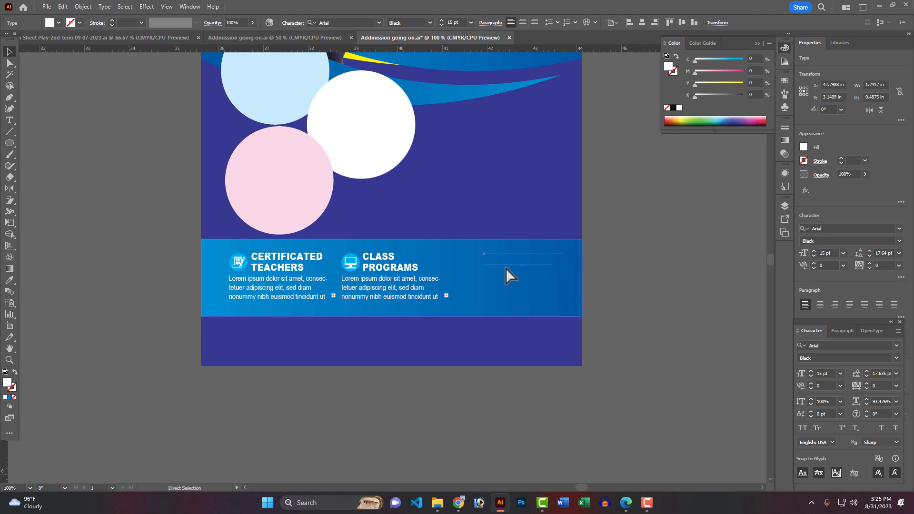
{"action": "key", "text": "ctrl+y"}
{"action": "left_click", "coordinate": [507, 268], "text": "ctrl"}
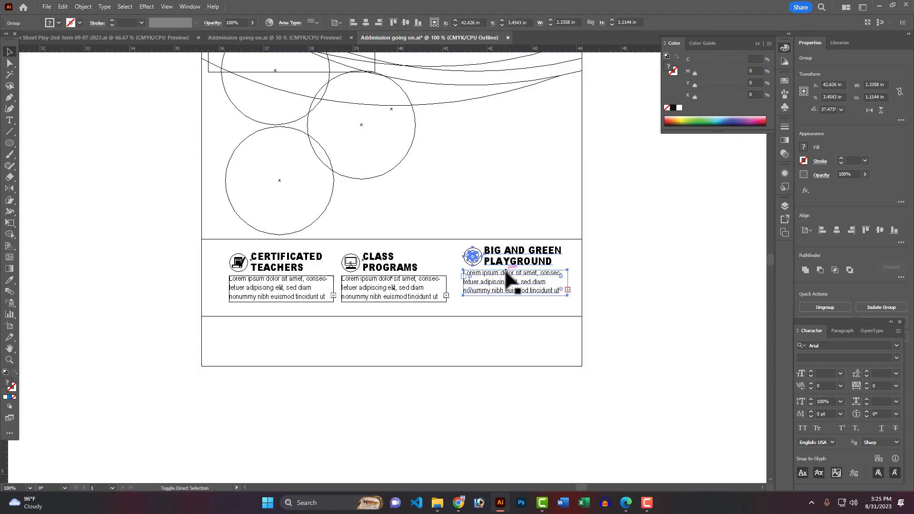
{"action": "key", "text": "ctrl+y"}
{"action": "left_click_drag", "start_coordinate": [501, 287], "coordinate": [502, 293]}
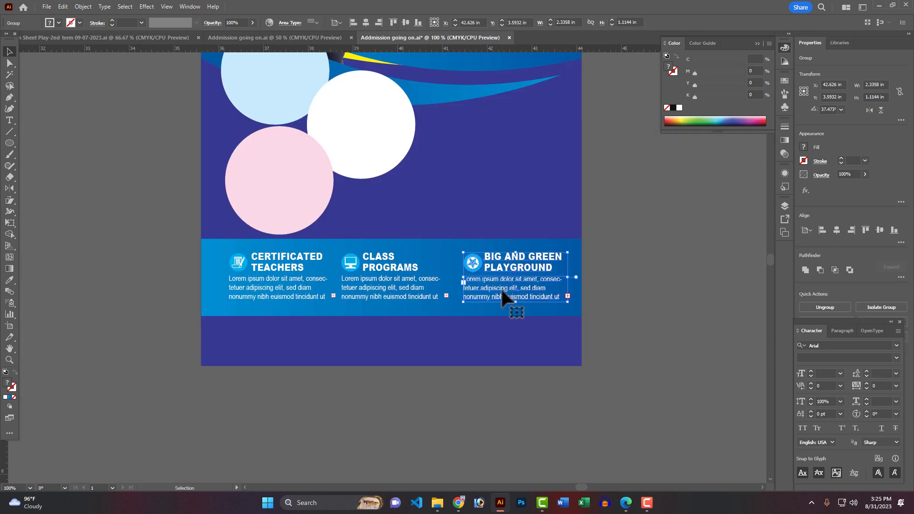
{"action": "key", "text": "Up"}
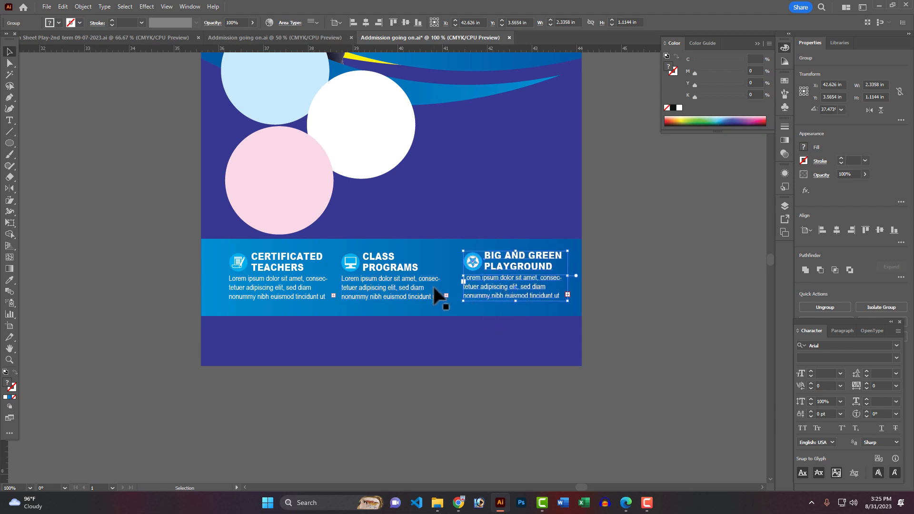
{"action": "key", "text": "Left"}
{"action": "key", "text": "Left"}
Distribute the three feature groups evenly in the horizontal direction across the lower blue band
{"action": "left_click", "coordinate": [390, 278], "text": "shift"}
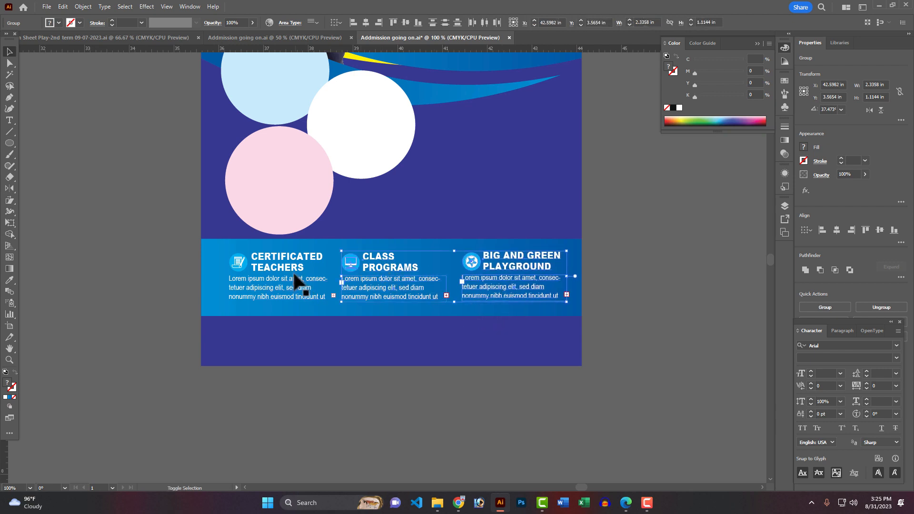
{"action": "left_click", "coordinate": [302, 267], "text": "shift"}
{"action": "left_click", "coordinate": [498, 22]}
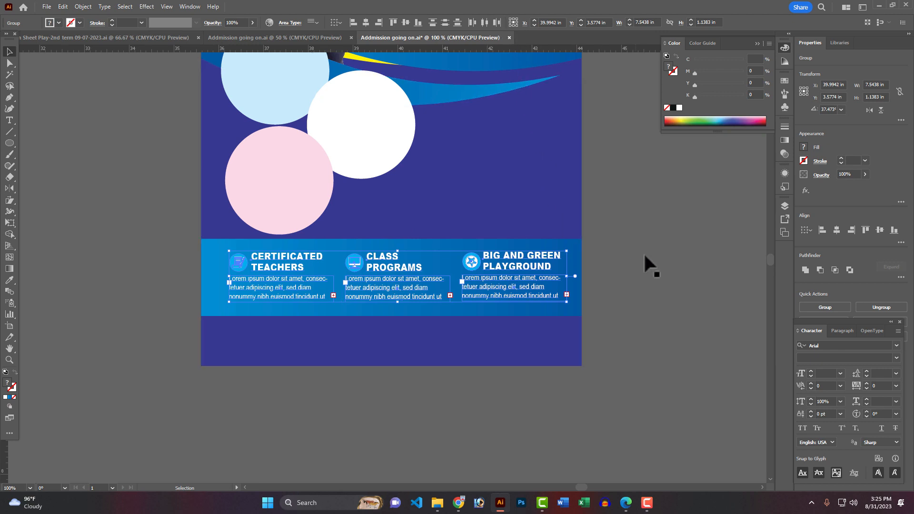
{"action": "left_click", "coordinate": [611, 267]}
Recolor only the circle behind the CERTIFICATED TEACHERS icon within its group to C 26, M 100, Y 59, K 0
{"action": "scroll", "coordinate": [564, 340], "scroll_direction": "up", "scroll_amount": 1}
{"action": "scroll", "coordinate": [564, 340], "scroll_direction": "up", "scroll_amount": 2}
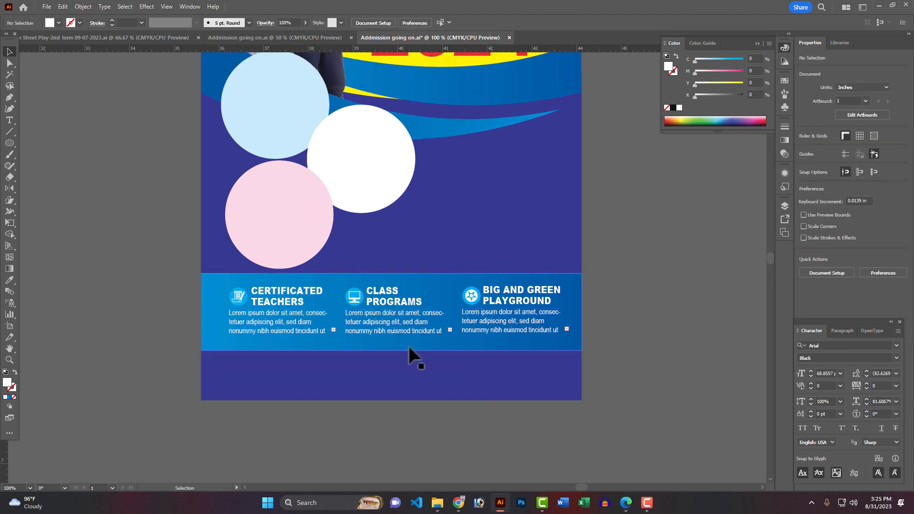
{"action": "left_click", "coordinate": [9, 63]}
{"action": "left_click", "coordinate": [30, 75]}
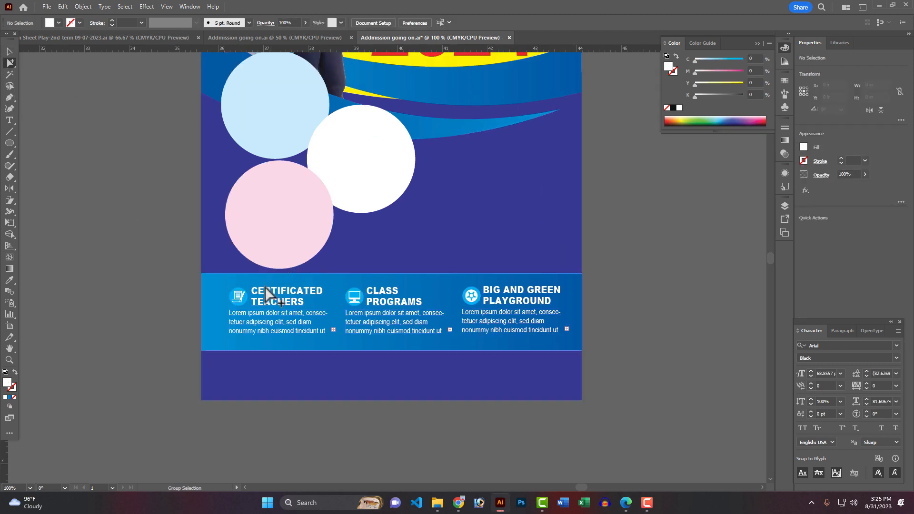
{"action": "left_click", "coordinate": [245, 301]}
{"action": "left_click", "coordinate": [425, 320], "text": "ctrl+alt"}
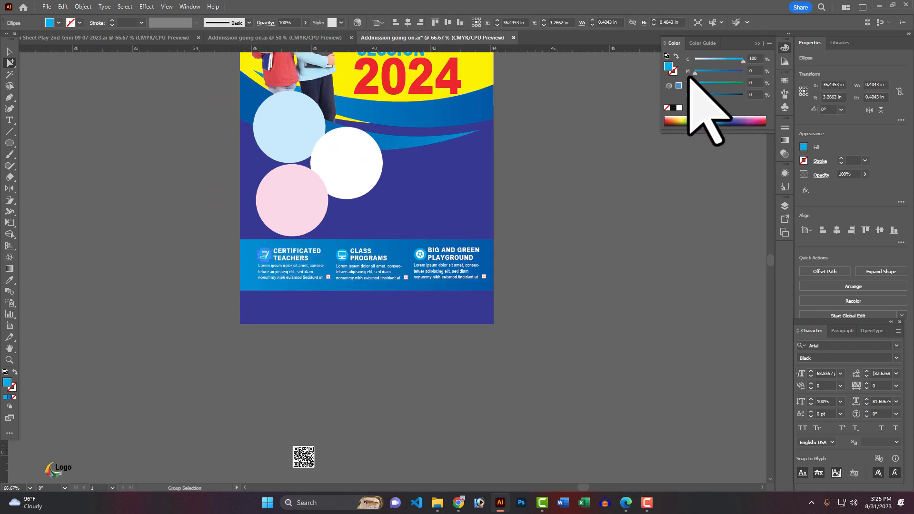
{"action": "left_click_drag", "start_coordinate": [695, 73], "coordinate": [759, 85]}
{"action": "left_click", "coordinate": [725, 84]}
{"action": "left_click", "coordinate": [708, 60]}
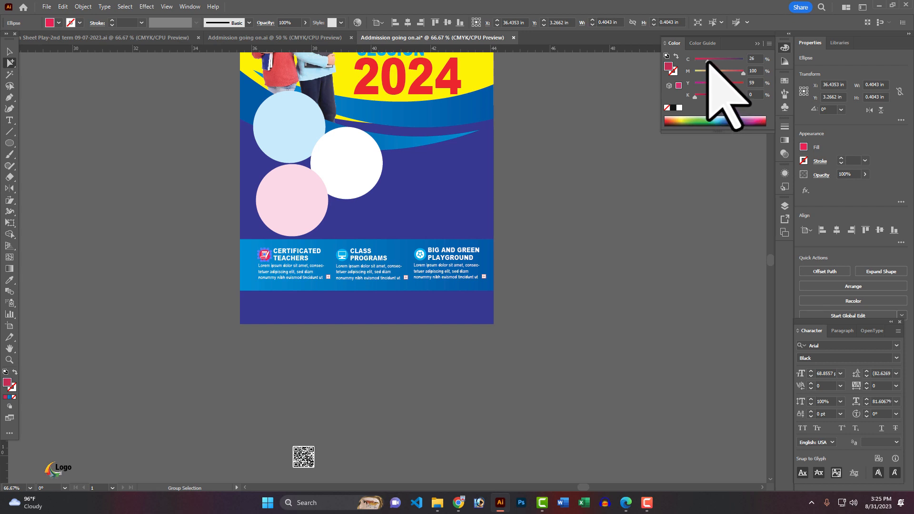
Tune the CERTIFICATED TEACHERS icon circle to C 27, M 100, Y 49 and recolor the CLASS PROGRAMS one to C 59, M 100, Y 0, K 0
{"action": "left_click_drag", "start_coordinate": [724, 85], "coordinate": [719, 85]}
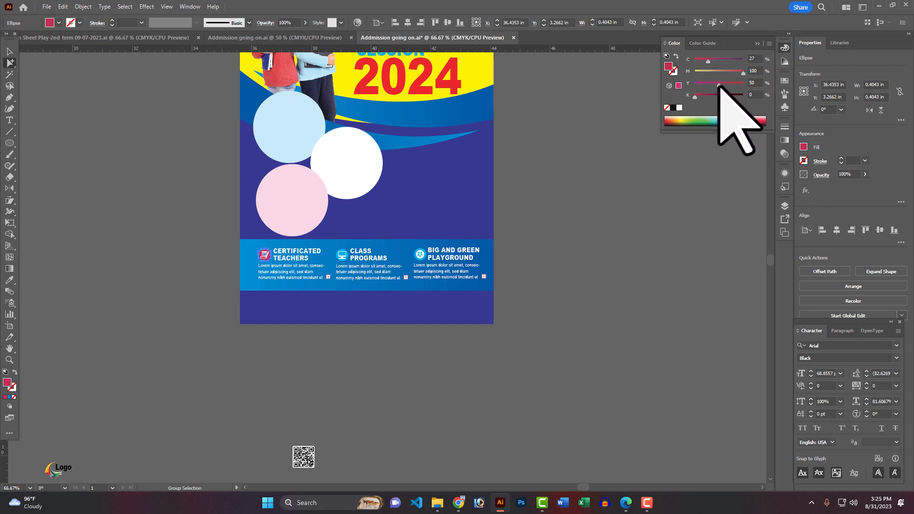
{"action": "left_click", "coordinate": [640, 169]}
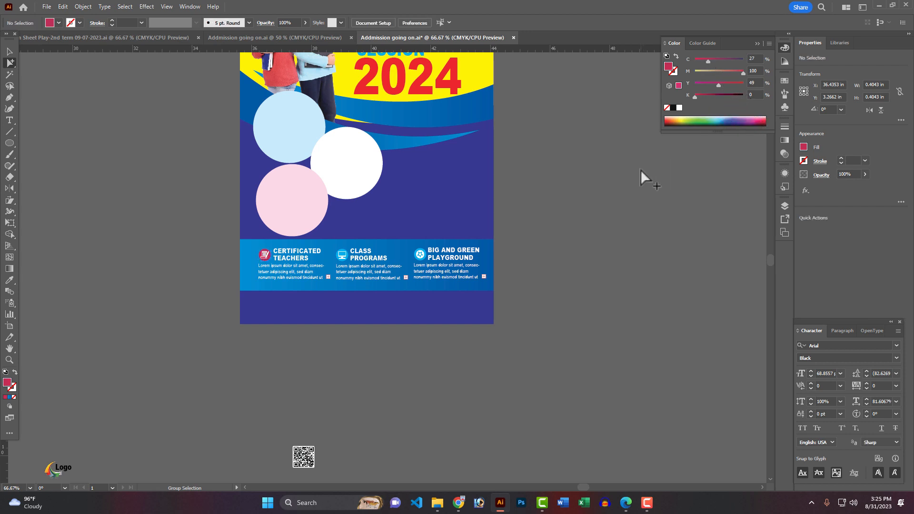
{"action": "left_click", "coordinate": [349, 260]}
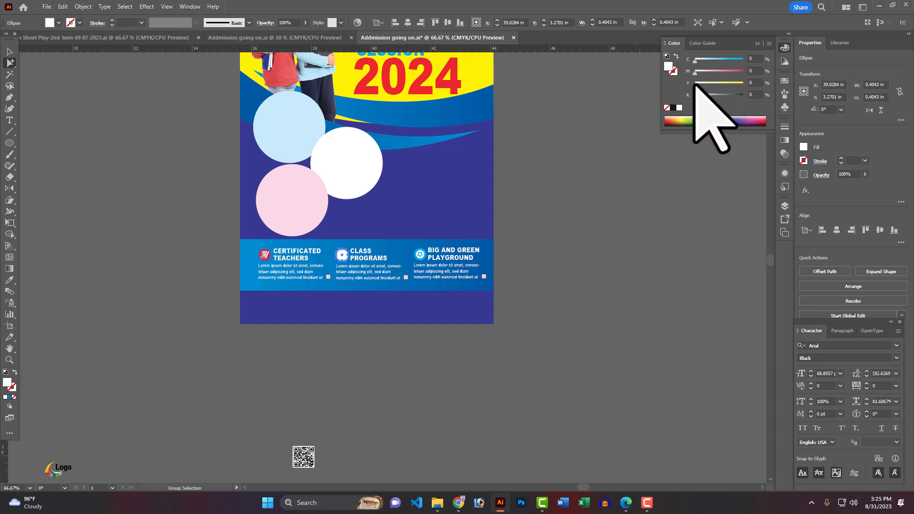
{"action": "left_click_drag", "start_coordinate": [695, 85], "coordinate": [762, 85]}
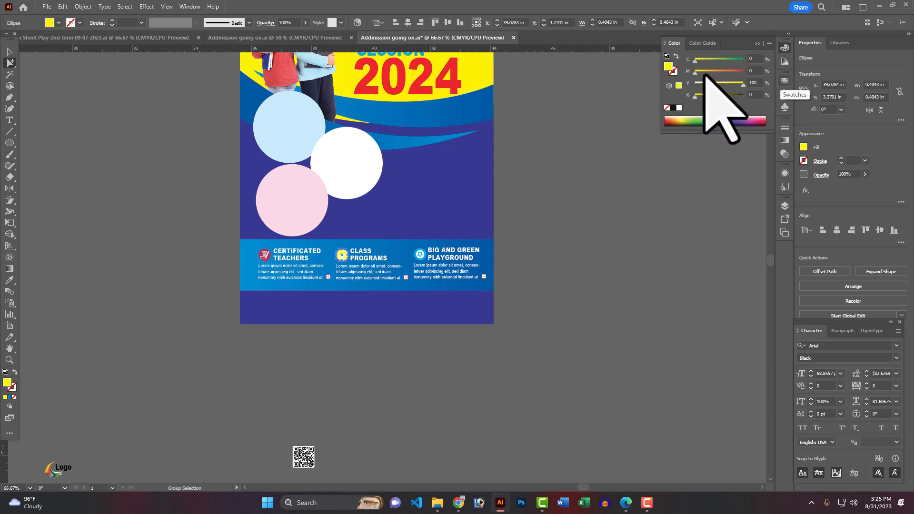
{"action": "left_click_drag", "start_coordinate": [695, 71], "coordinate": [677, 82]}
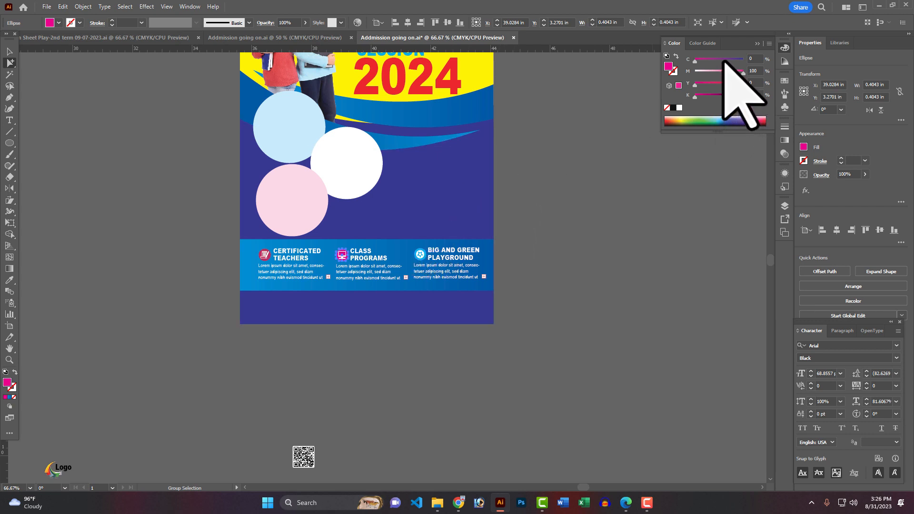
{"action": "left_click", "coordinate": [587, 168]}
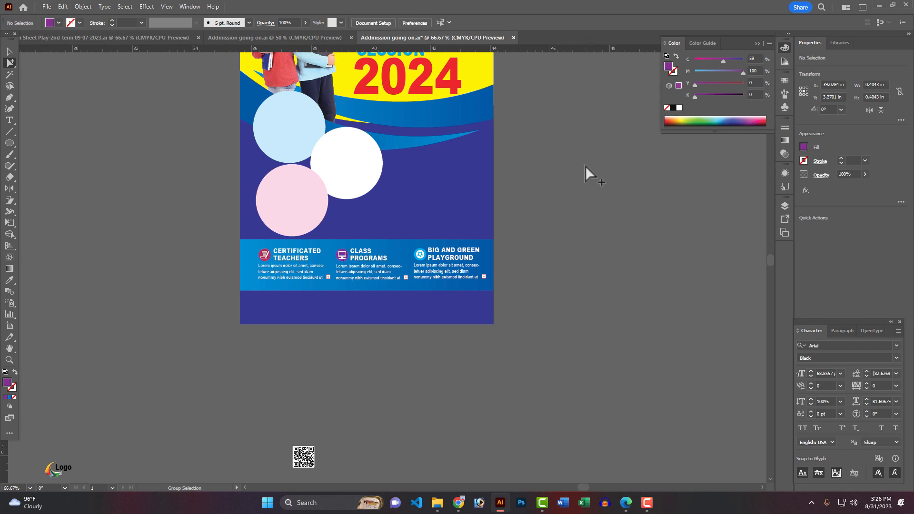
Recolor the CERTIFICATED TEACHERS icon circle to C 0, M 100, Y 100 and the PLAYGROUND one to C 100, M 0, Y 100, K 0
{"action": "left_click", "coordinate": [271, 258]}
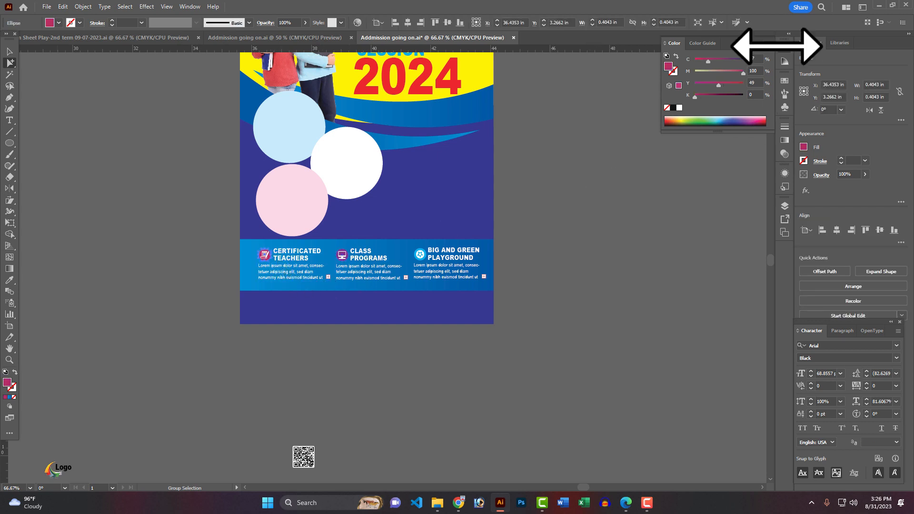
{"action": "left_click_drag", "start_coordinate": [719, 84], "coordinate": [695, 59]}
{"action": "left_click", "coordinate": [567, 196]}
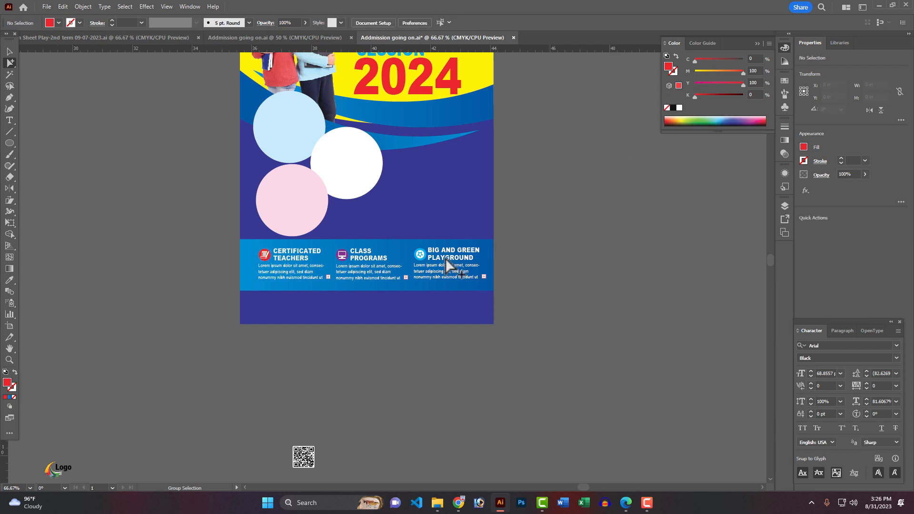
{"action": "left_click", "coordinate": [427, 256]}
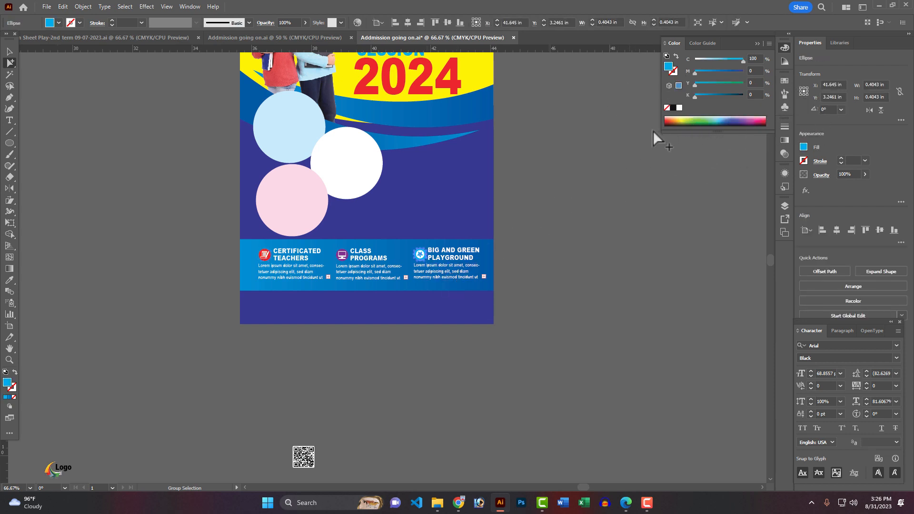
{"action": "left_click_drag", "start_coordinate": [695, 85], "coordinate": [743, 84]}
{"action": "left_click", "coordinate": [598, 146]}
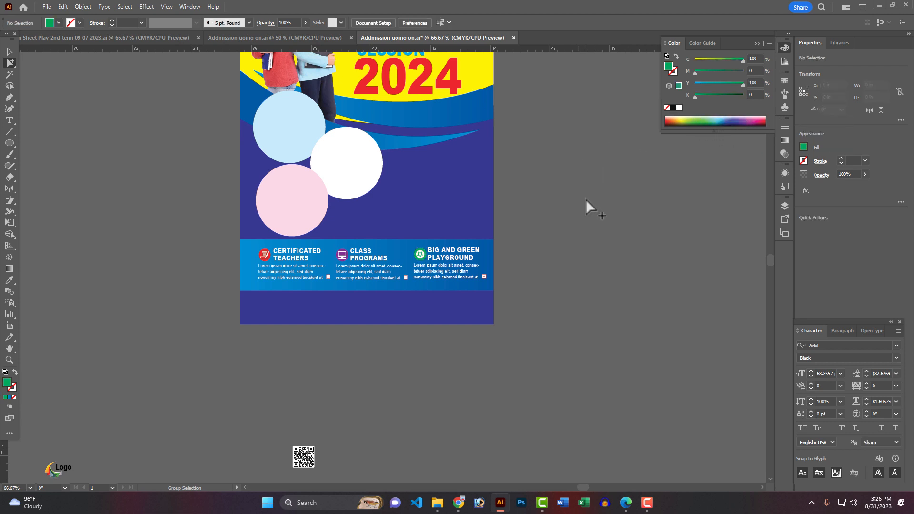
Recolor the ABOUT US heading below the flyer to pure yellow, C 0, M 0, Y 100, K 0
{"action": "scroll", "coordinate": [529, 276], "scroll_direction": "up", "scroll_amount": 4}
{"action": "scroll", "coordinate": [529, 276], "scroll_direction": "down", "scroll_amount": 3}
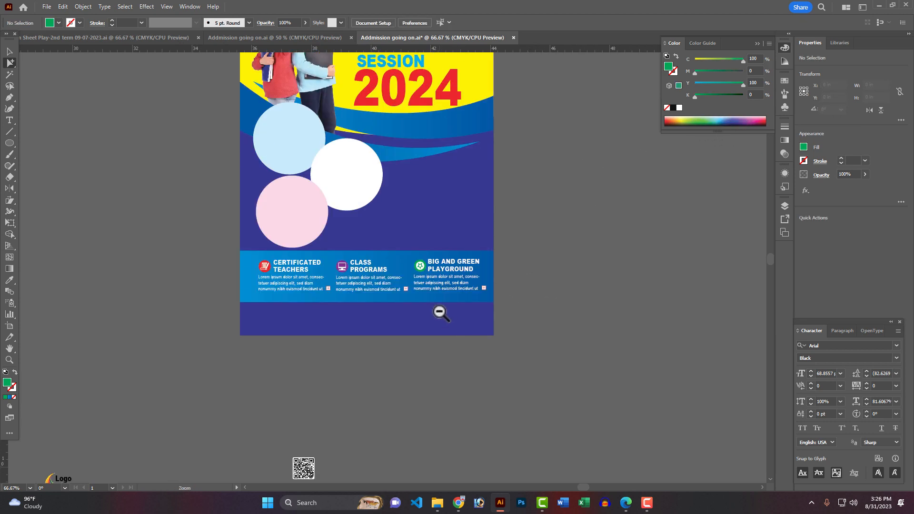
{"action": "left_click", "coordinate": [439, 312], "text": "ctrl+alt"}
{"action": "left_click", "coordinate": [374, 428]}
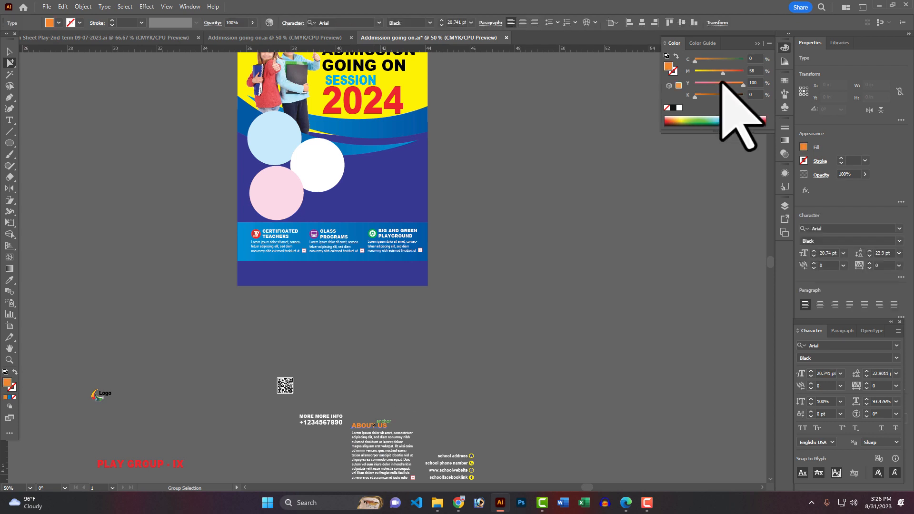
{"action": "left_click_drag", "start_coordinate": [719, 73], "coordinate": [695, 73]}
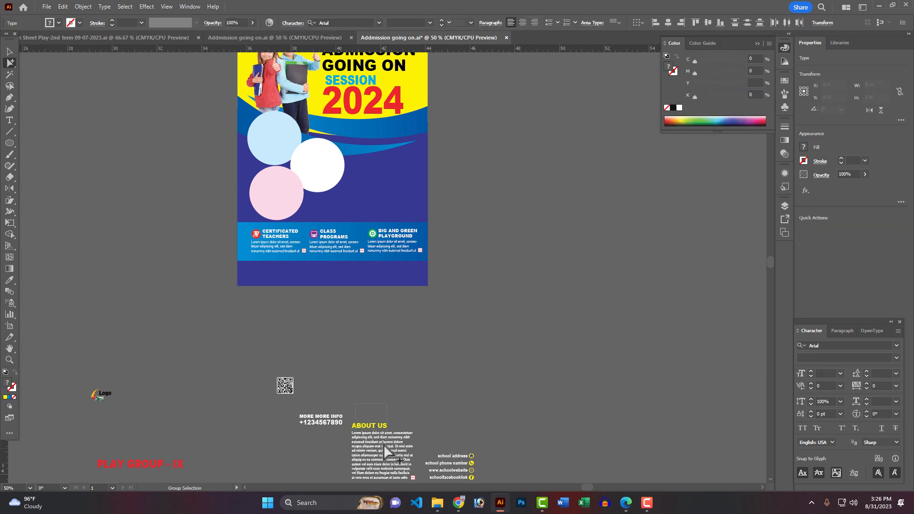
Move the ABOUT US heading and its paragraph onto the indigo area beside the three circles and nudge them slightly up
{"action": "left_click_drag", "start_coordinate": [384, 445], "coordinate": [378, 173]}
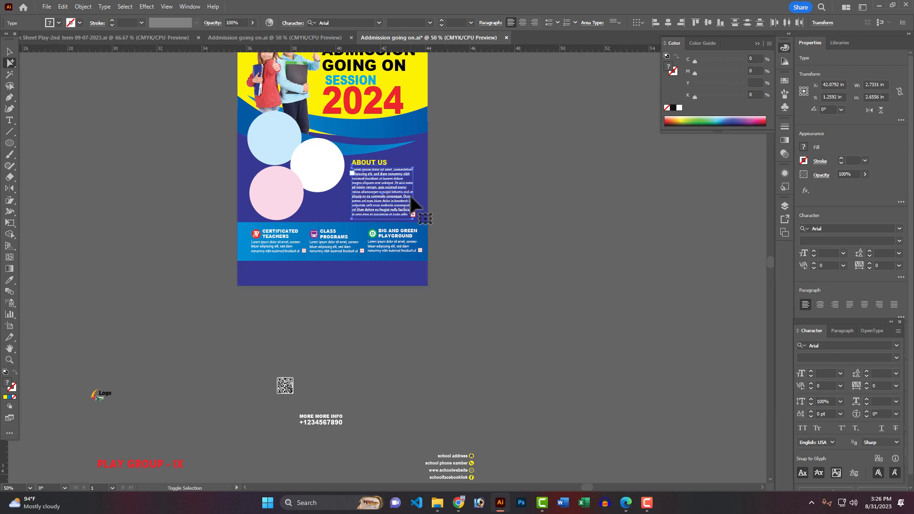
{"action": "key", "text": "shift+Up"}
{"action": "key", "text": "Down"}
{"action": "key", "text": "Down"}
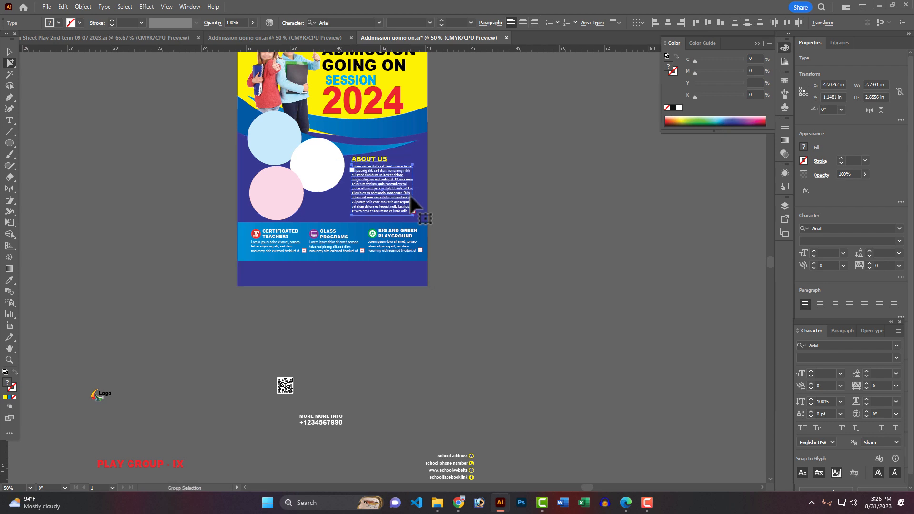
{"action": "left_click", "coordinate": [470, 285]}
Place the QR code on the blue wave just above the ABOUT US heading and enlarge it
{"action": "scroll", "coordinate": [468, 285], "scroll_direction": "down", "scroll_amount": 1}
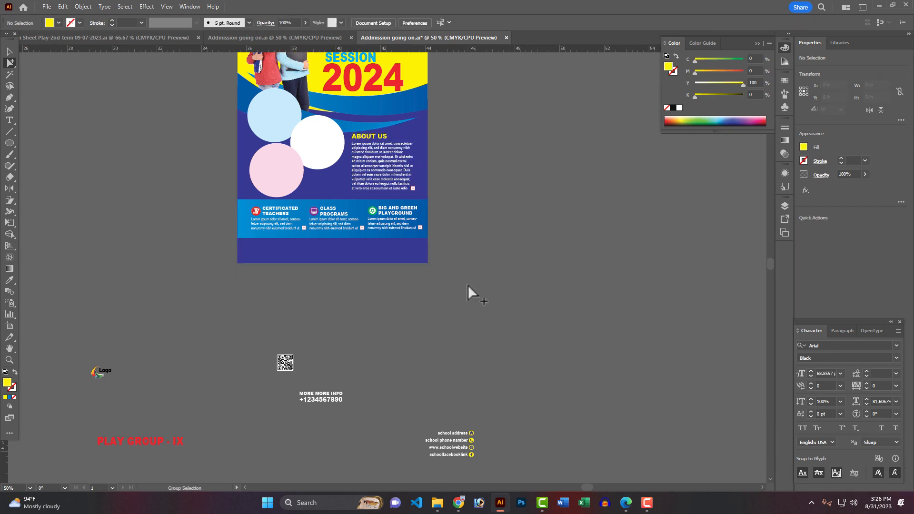
{"action": "scroll", "coordinate": [468, 285], "scroll_direction": "up", "scroll_amount": 1}
{"action": "left_click_drag", "start_coordinate": [284, 382], "coordinate": [348, 128]}
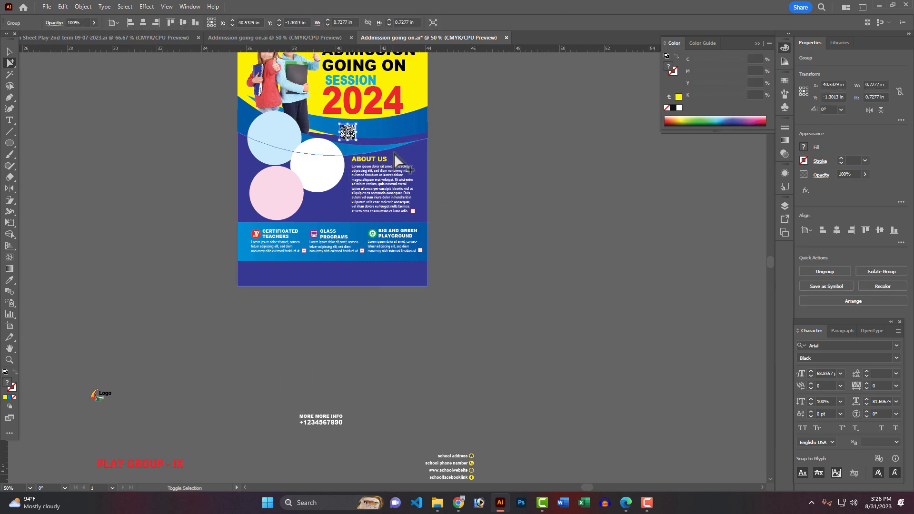
{"action": "key", "text": "ctrl+plus"}
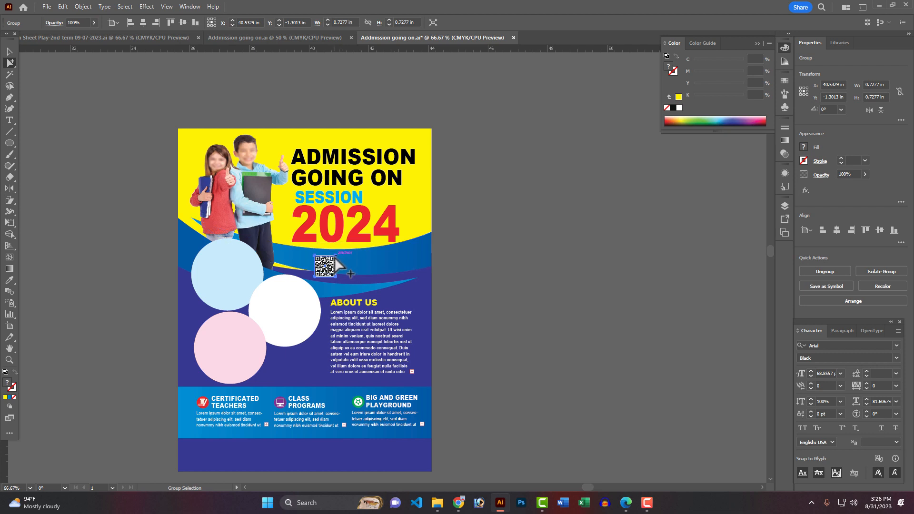
{"action": "left_click_drag", "start_coordinate": [335, 257], "coordinate": [349, 285]}
{"action": "left_click", "coordinate": [528, 268]}
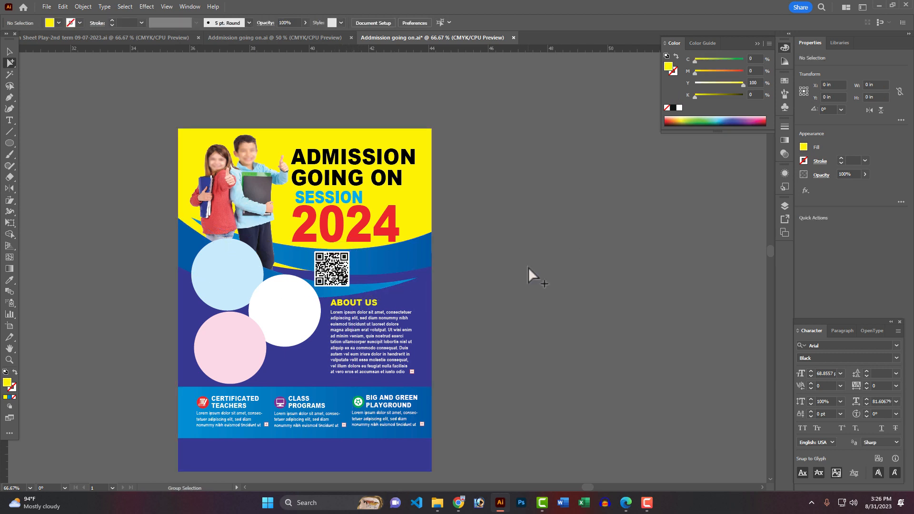
Move the MORE MORE INFO contact text onto the bottom indigo band under CERTIFICATED TEACHERS and enlarge it
{"action": "scroll", "coordinate": [526, 262], "scroll_direction": "down", "scroll_amount": 2}
{"action": "left_click", "coordinate": [9, 51]}
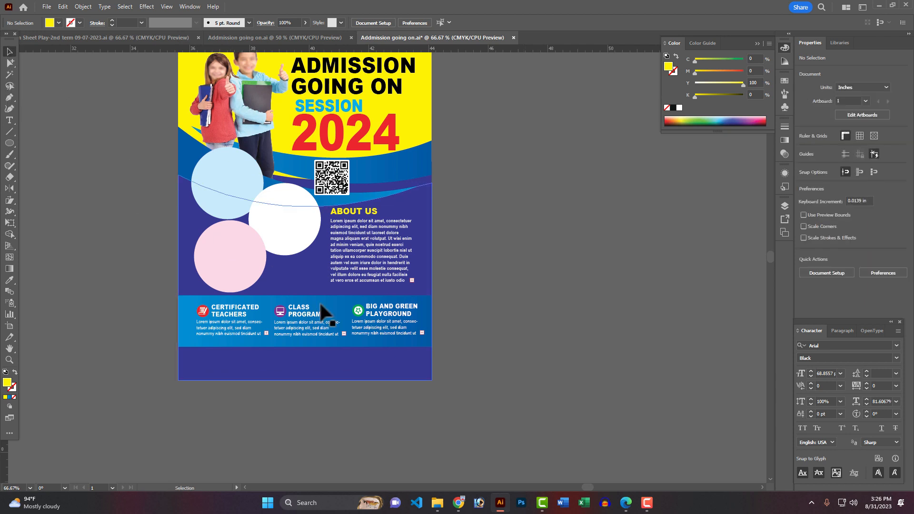
{"action": "scroll", "coordinate": [328, 309], "scroll_direction": "down", "scroll_amount": 4}
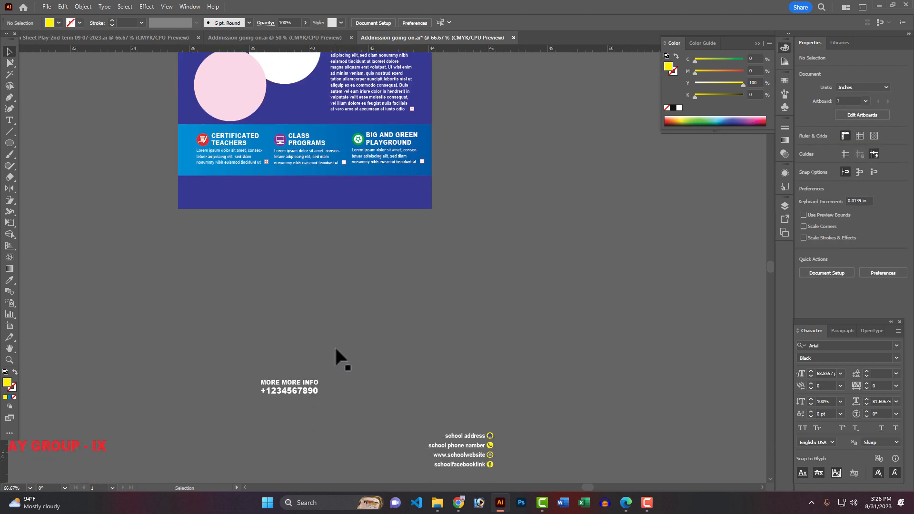
{"action": "left_click", "coordinate": [312, 390]}
{"action": "left_click_drag", "start_coordinate": [305, 388], "coordinate": [271, 202]}
{"action": "left_click", "coordinate": [277, 244]}
Place the logo in the upper-left corner of the flyer's yellow section, above the students
{"action": "left_click", "coordinate": [384, 241], "text": "ctrl+alt"}
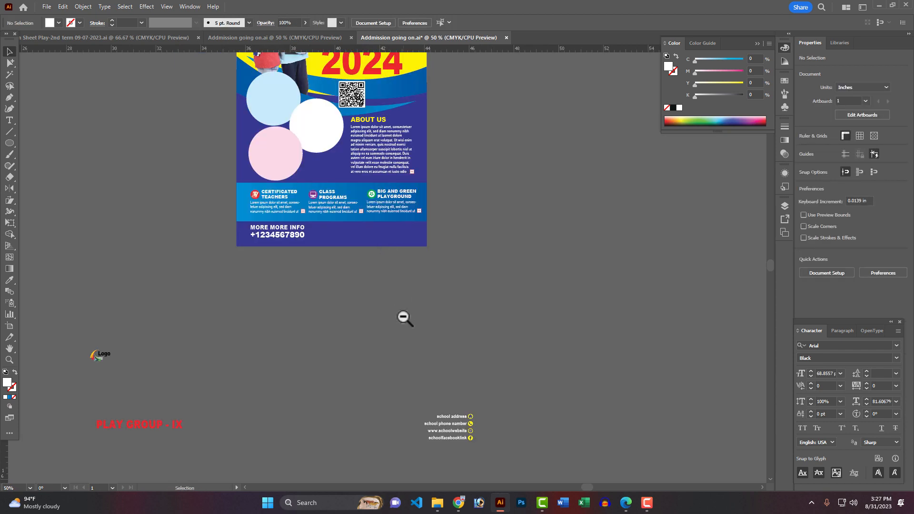
{"action": "scroll", "coordinate": [405, 318], "scroll_direction": "up", "scroll_amount": 4}
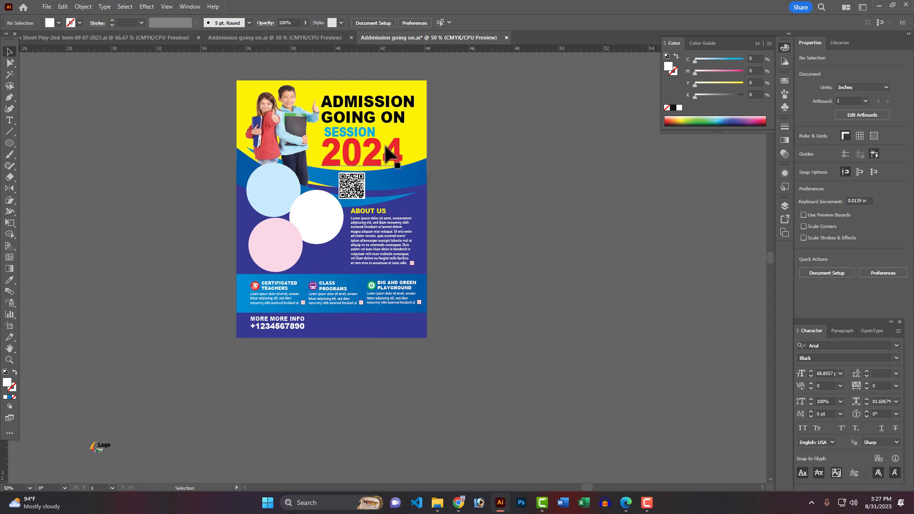
{"action": "left_click_drag", "start_coordinate": [103, 450], "coordinate": [255, 91]}
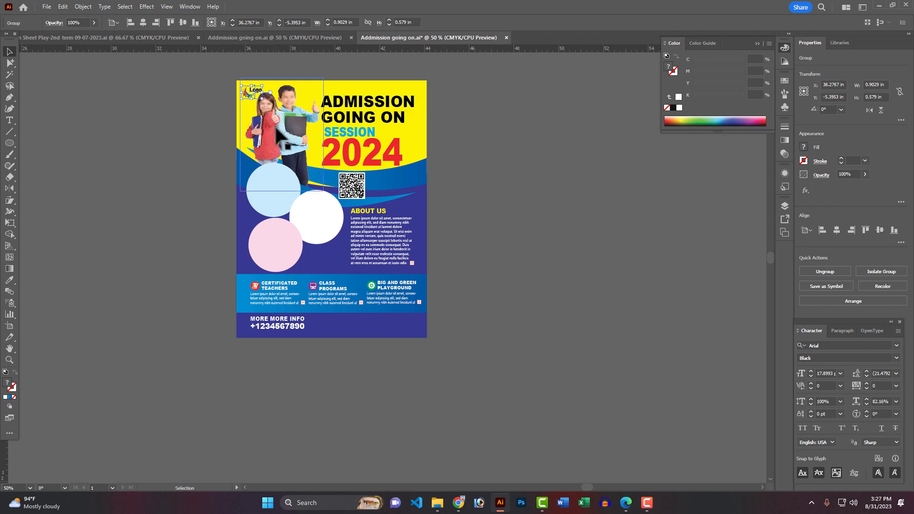
Shift the students image slightly right and shrink it proportionally to about 3.46 by 4.69 in, clearing space for the logo
{"action": "key", "text": "ctrl+plus"}
{"action": "left_click", "coordinate": [353, 249]}
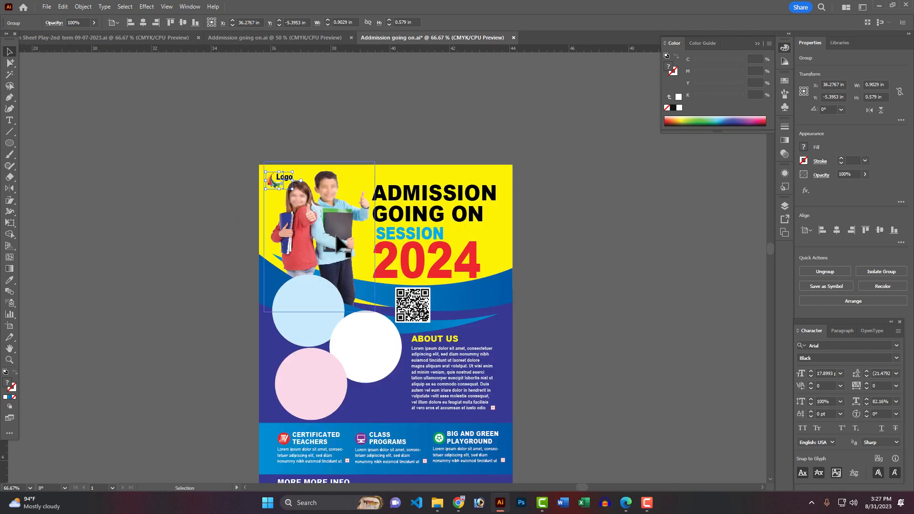
{"action": "key", "text": "shift+Right"}
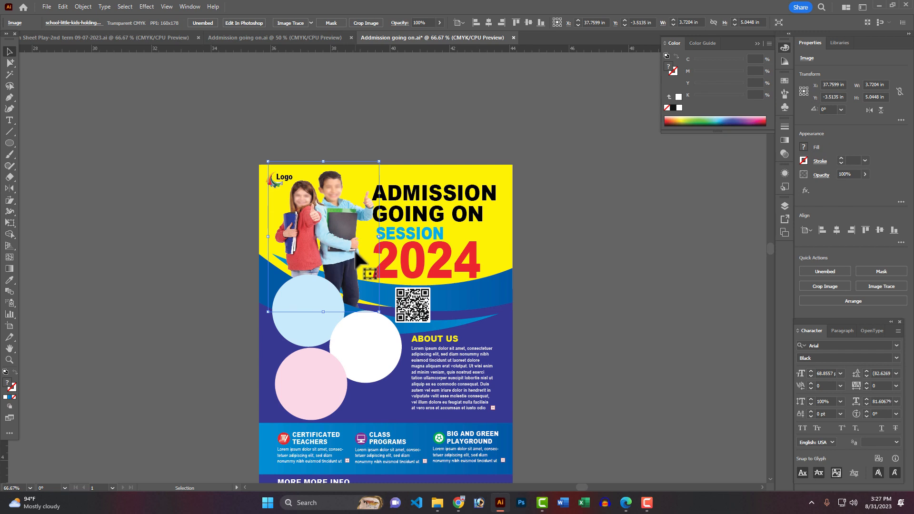
{"action": "left_click_drag", "start_coordinate": [323, 163], "coordinate": [324, 173]}
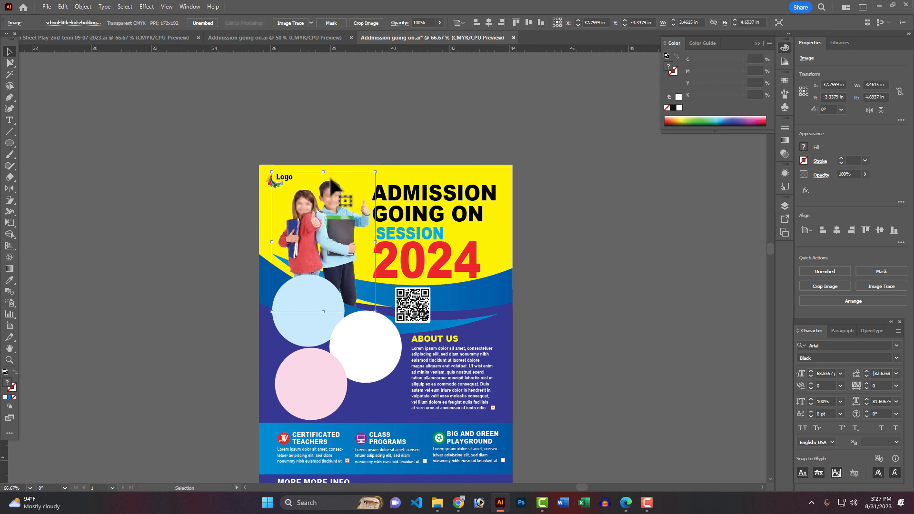
Nudge the logo slightly right and down, away from the flyer's top-left corner
{"action": "left_click", "coordinate": [273, 181]}
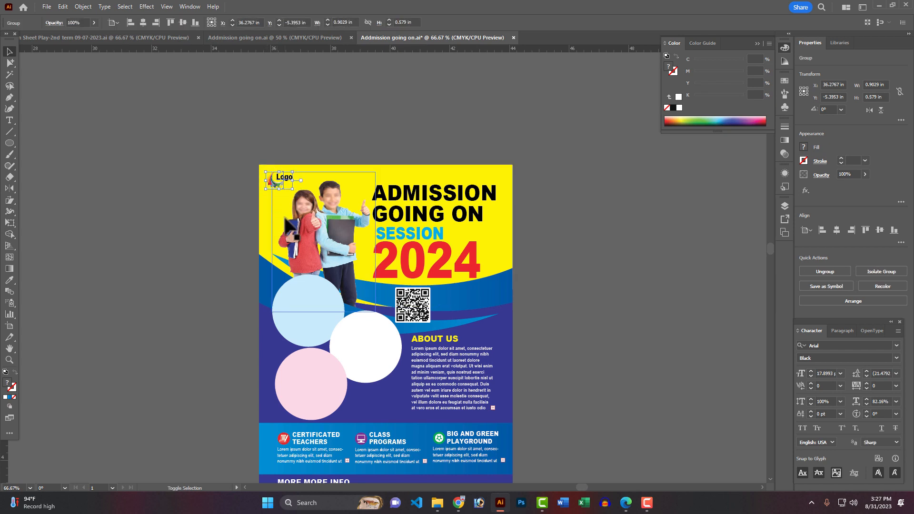
{"action": "key", "text": "shift+Down"}
{"action": "key", "text": "shift+Right"}
{"action": "key", "text": "shift+Right"}
{"action": "key", "text": "Left"}
{"action": "key", "text": "Left"}
{"action": "key", "text": "Left"}
{"action": "key", "text": "Left"}
{"action": "key", "text": "Left"}
{"action": "key", "text": "Left"}
{"action": "key", "text": "Left"}
{"action": "key", "text": "Left"}
{"action": "key", "text": "Down"}
{"action": "key", "text": "Down"}
{"action": "key", "text": "Down"}
{"action": "left_click", "coordinate": [262, 250]}
{"action": "scroll", "coordinate": [309, 232], "scroll_direction": "down", "scroll_amount": 7}
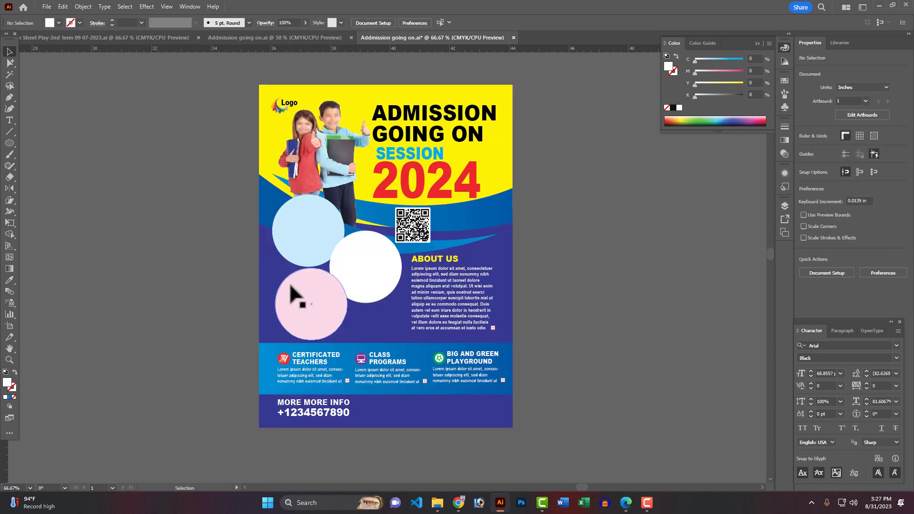
Move the school address, phone, website and Facebook list with its yellow icons to just below the flyer's bottom edge
{"action": "scroll", "coordinate": [290, 286], "scroll_direction": "down", "scroll_amount": 9}
{"action": "left_click", "coordinate": [420, 337], "text": "ctrl+alt"}
{"action": "left_click", "coordinate": [420, 337], "text": "ctrl+alt"}
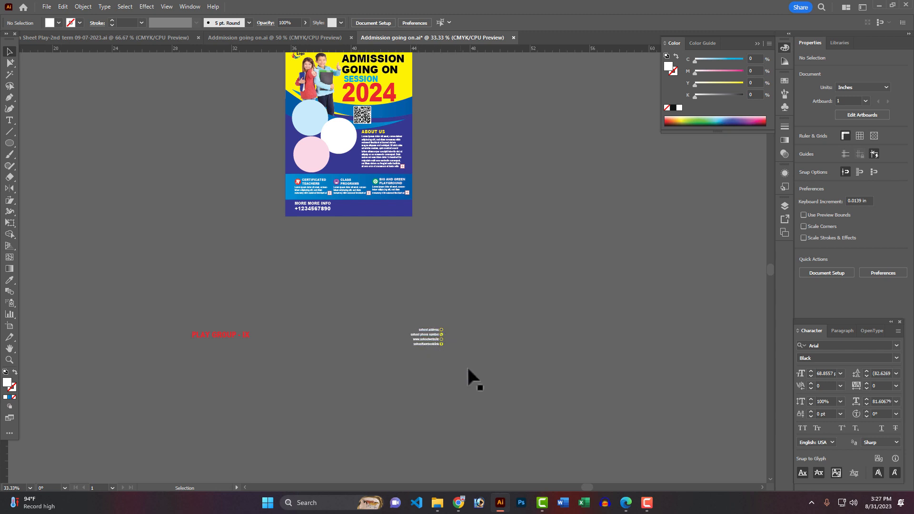
{"action": "left_click", "coordinate": [9, 62]}
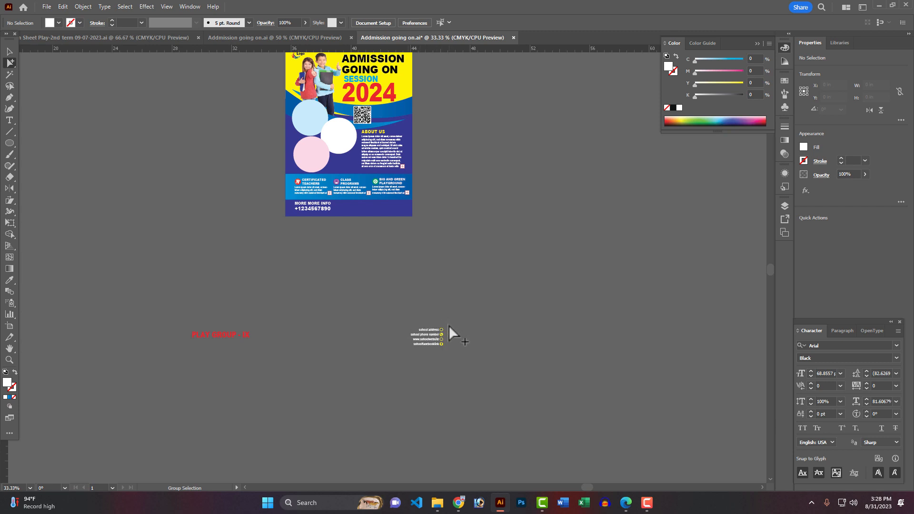
{"action": "left_click_drag", "start_coordinate": [443, 332], "coordinate": [373, 242]}
{"action": "key", "text": "ctrl+z"}
{"action": "left_click_drag", "start_coordinate": [379, 295], "coordinate": [483, 368]}
{"action": "left_click_drag", "start_coordinate": [433, 332], "coordinate": [357, 226]}
{"action": "left_click", "coordinate": [413, 238]}
Place a copy of the yellow house icon on the bottom indigo band, beside the MORE MORE INFO text
{"action": "left_click", "coordinate": [389, 206], "text": "ctrl"}
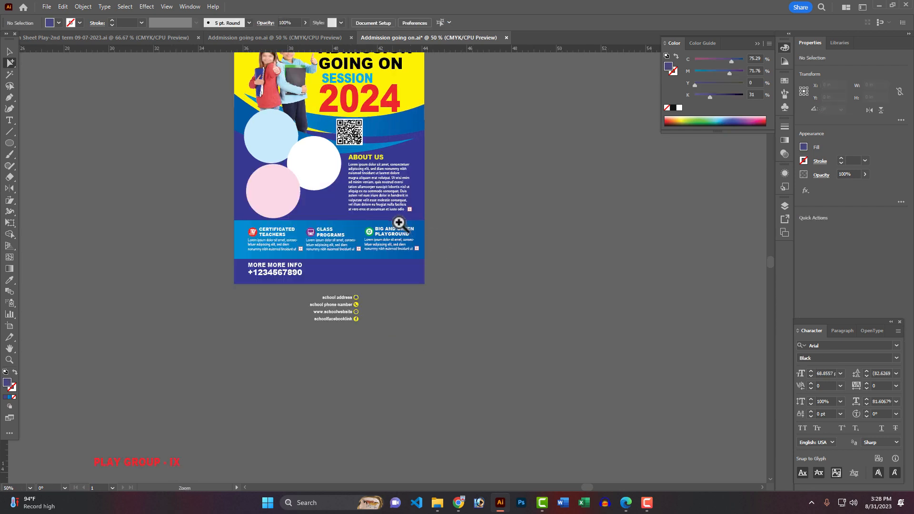
{"action": "left_click", "coordinate": [395, 266], "text": "ctrl"}
{"action": "left_click", "coordinate": [384, 300], "text": "ctrl"}
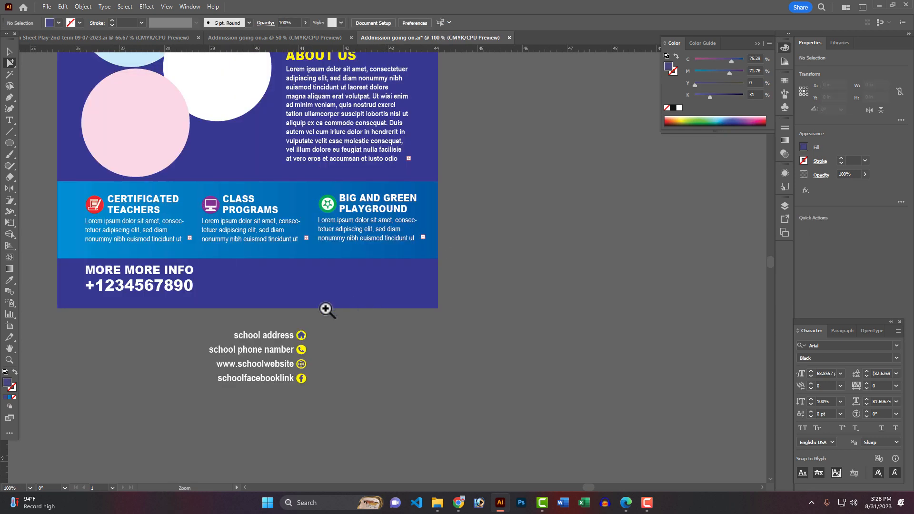
{"action": "left_click", "coordinate": [322, 312], "text": "ctrl"}
{"action": "left_click_drag", "start_coordinate": [364, 313], "coordinate": [259, 224]}
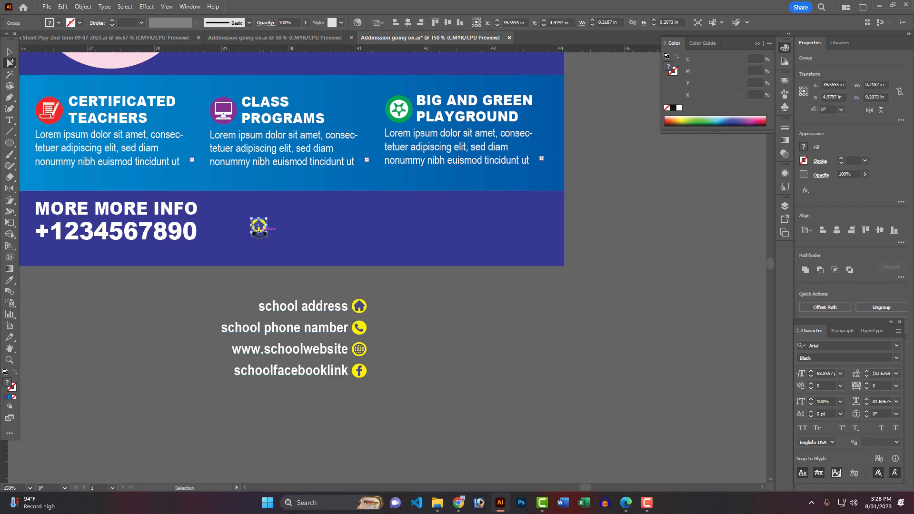
{"action": "left_click", "coordinate": [381, 342]}
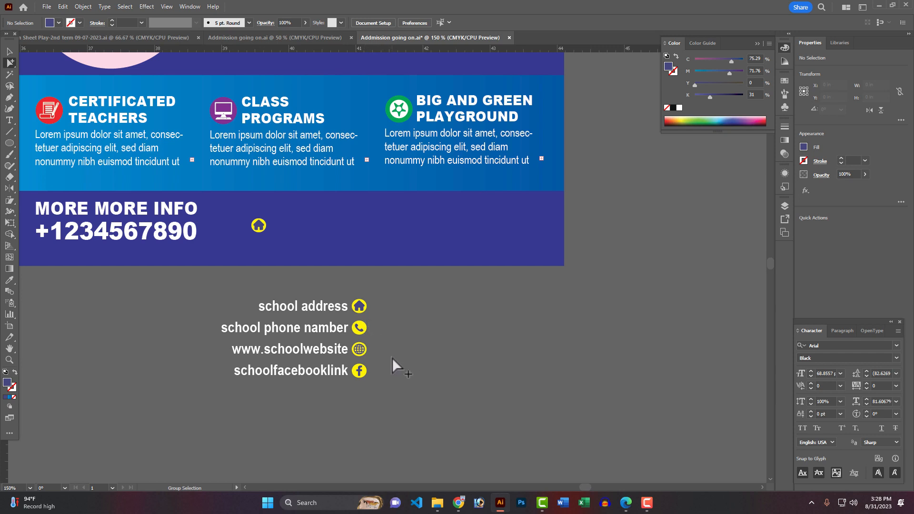
{"action": "scroll", "coordinate": [392, 358], "scroll_direction": "up", "scroll_amount": 1}
{"action": "scroll", "coordinate": [392, 358], "scroll_direction": "left", "scroll_amount": 1}
{"action": "scroll", "coordinate": [393, 359], "scroll_direction": "left", "scroll_amount": 1}
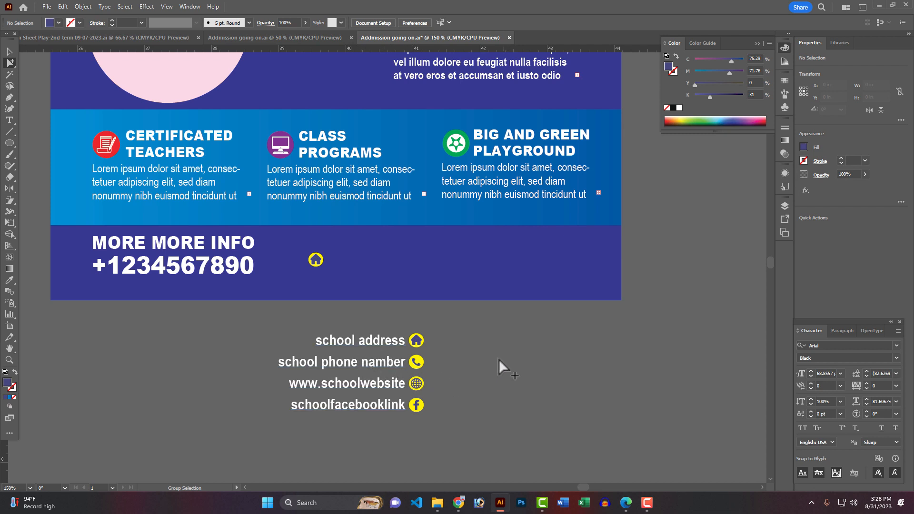
{"action": "left_click", "coordinate": [487, 334]}
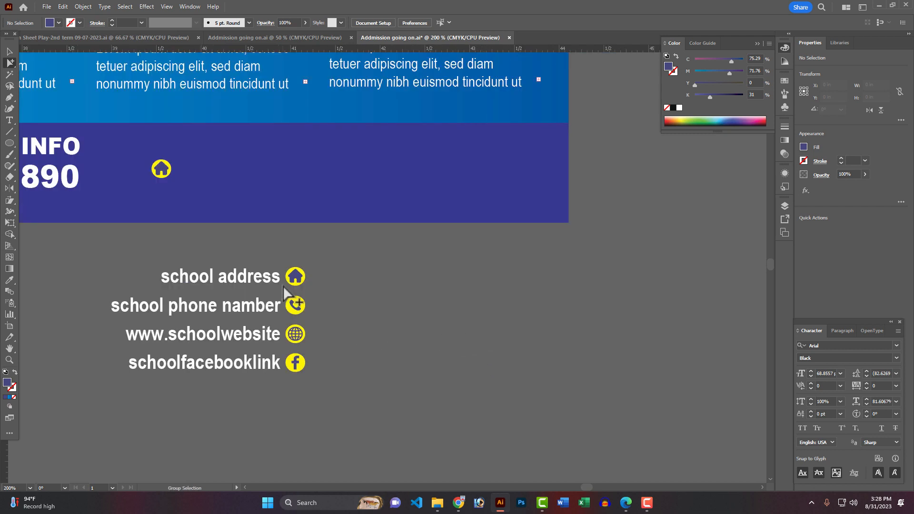
{"action": "left_click_drag", "start_coordinate": [173, 167], "coordinate": [380, 168]}
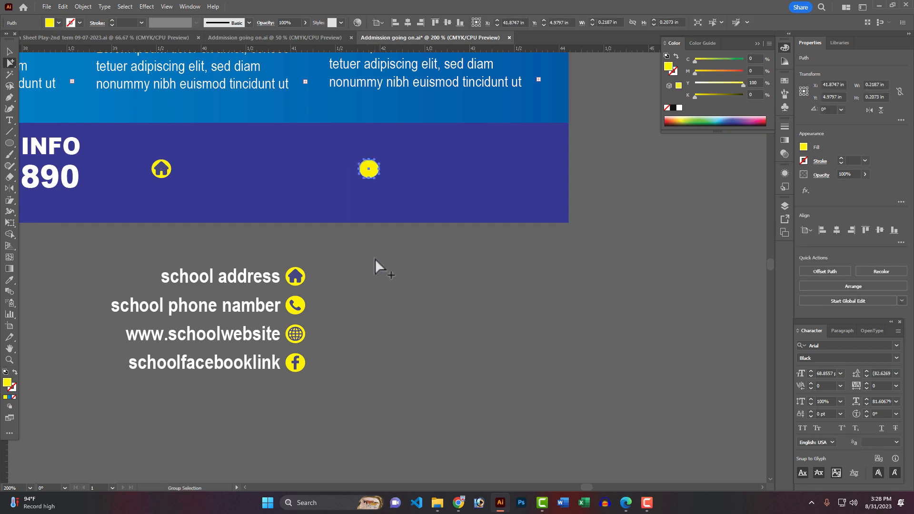
{"action": "key", "text": "Delete"}
{"action": "key", "text": "z"}
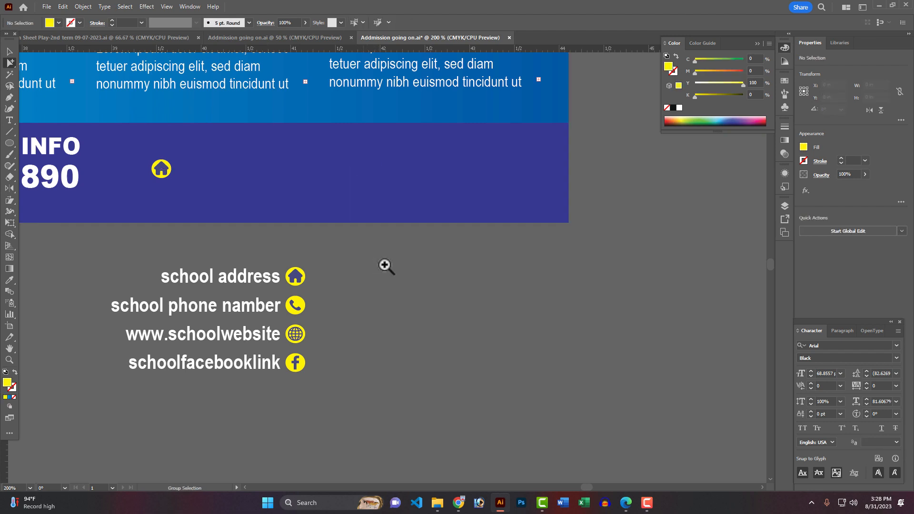
{"action": "left_click", "coordinate": [393, 262]}
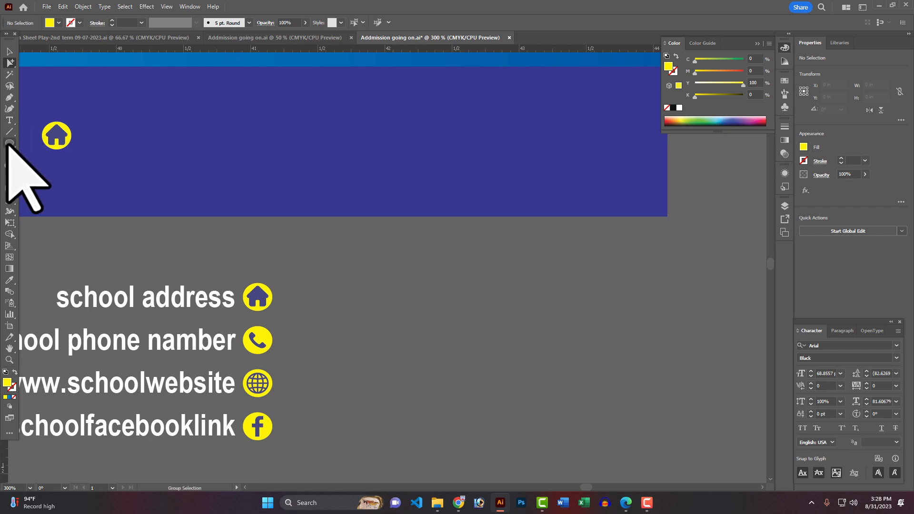
{"action": "left_click_drag", "start_coordinate": [10, 143], "coordinate": [38, 153]}
{"action": "left_click_drag", "start_coordinate": [401, 279], "coordinate": [468, 302]}
{"action": "key", "text": "ctrl+z"}
{"action": "left_click_drag", "start_coordinate": [393, 266], "coordinate": [483, 317]}
{"action": "left_click_drag", "start_coordinate": [460, 287], "coordinate": [431, 293]}
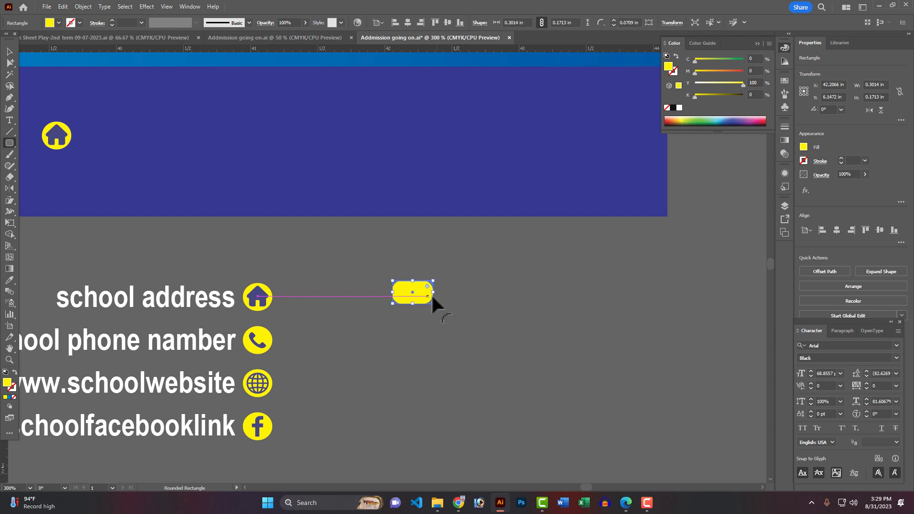
{"action": "left_click", "coordinate": [674, 108]}
{"action": "left_click", "coordinate": [486, 268], "text": "ctrl"}
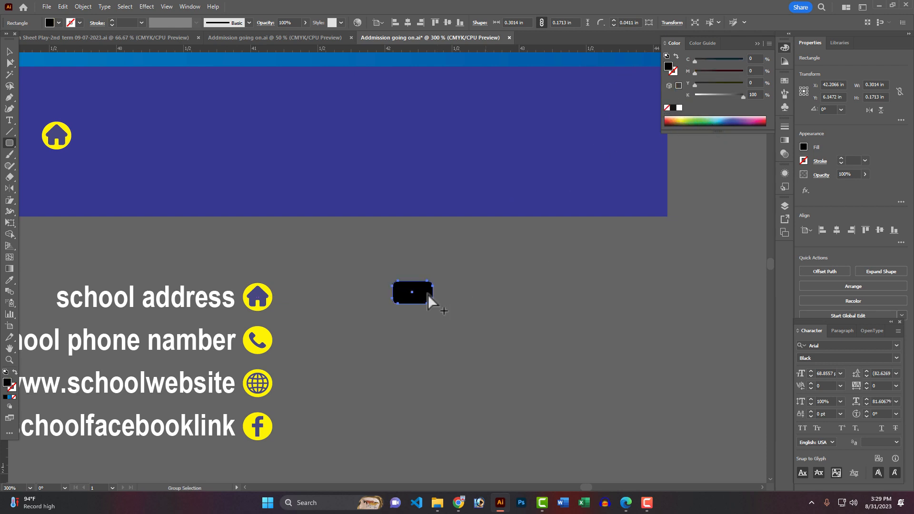
{"action": "left_click", "coordinate": [424, 288]}
{"action": "left_click", "coordinate": [362, 275], "text": "ctrl"}
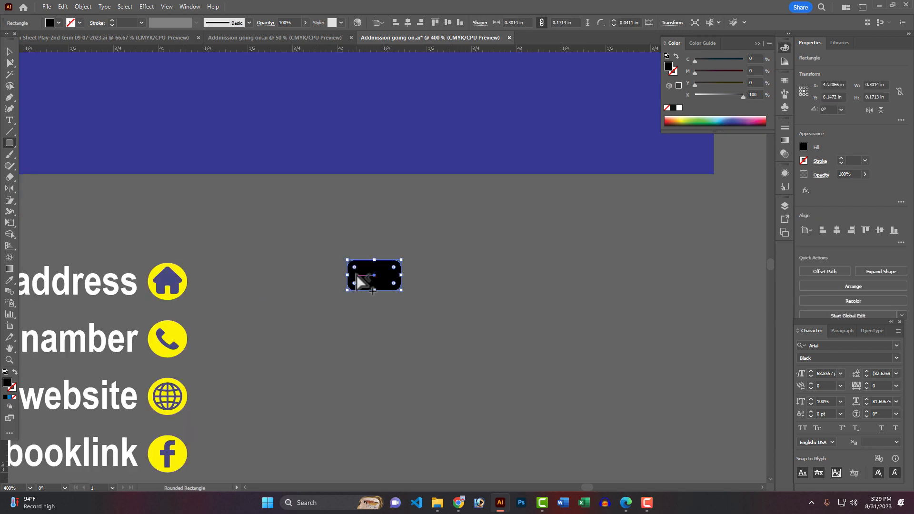
{"action": "left_click", "coordinate": [361, 273], "text": "ctrl+alt"}
{"action": "left_click", "coordinate": [361, 274], "text": "ctrl+alt"}
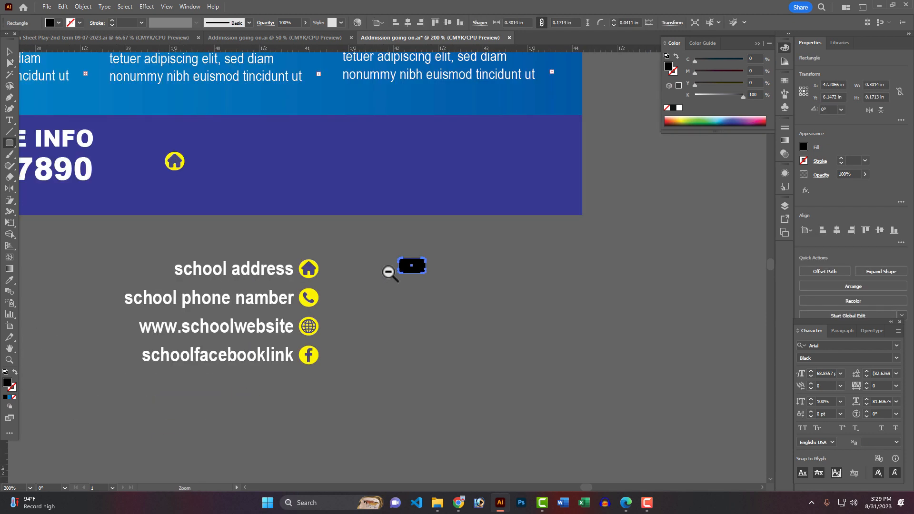
{"action": "left_click", "coordinate": [389, 272], "text": "ctrl+alt"}
{"action": "scroll", "coordinate": [389, 273], "scroll_direction": "up", "scroll_amount": 1}
{"action": "key", "text": "Delete"}
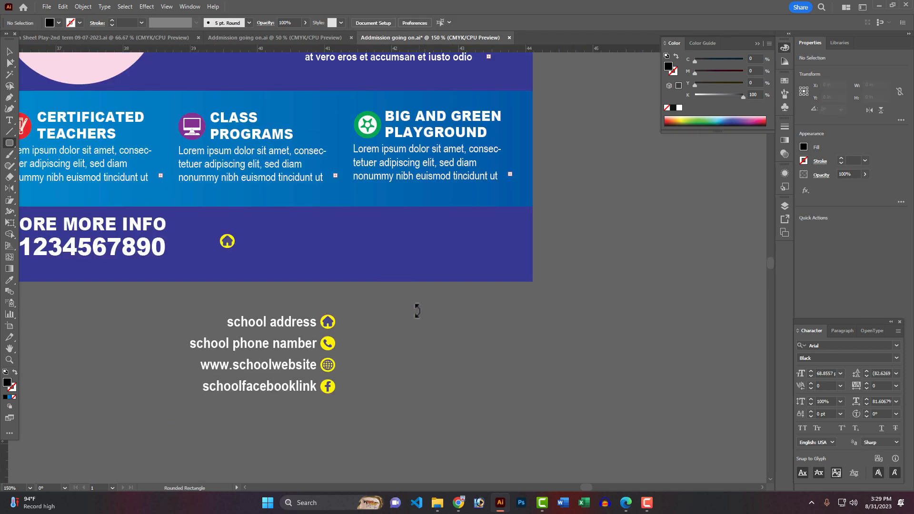
Copy the contact list text onto the bottom indigo band beside the yellow house icon and left-align it
{"action": "scroll", "coordinate": [398, 347], "scroll_direction": "up", "scroll_amount": 2}
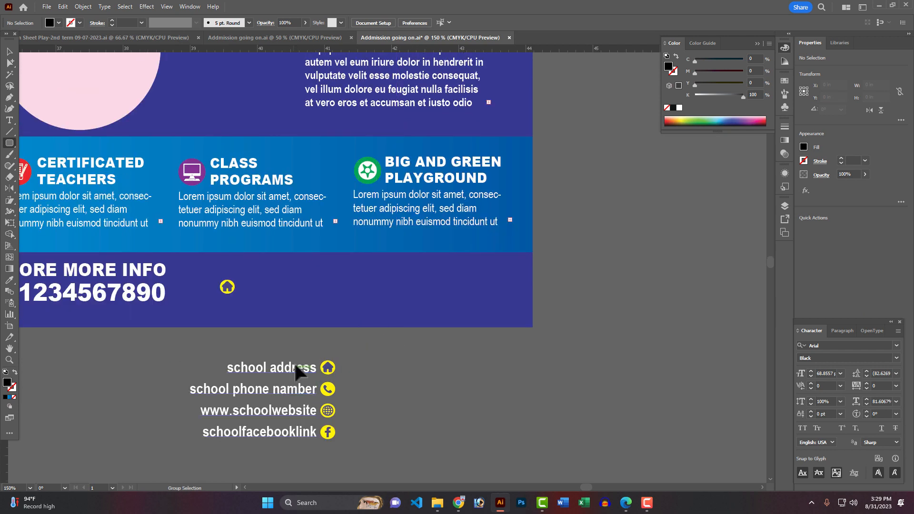
{"action": "left_click_drag", "start_coordinate": [294, 367], "coordinate": [327, 303]}
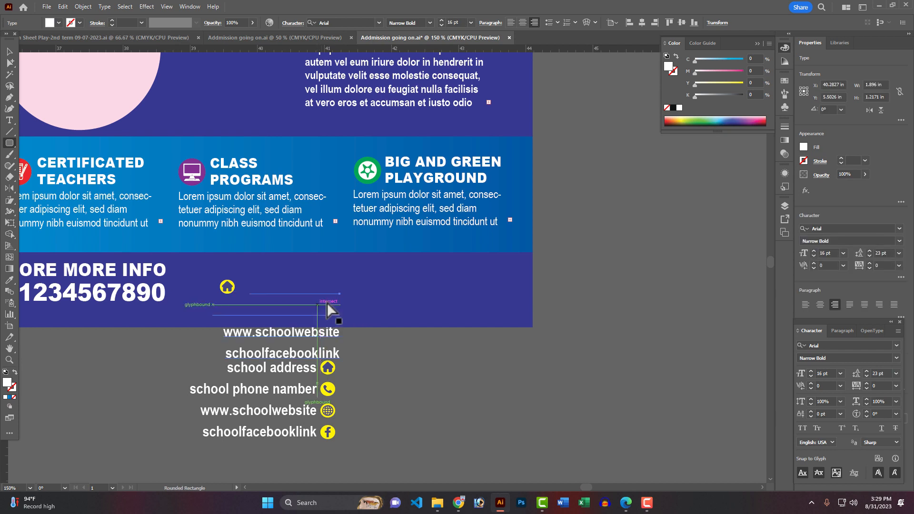
{"action": "key", "text": "ctrl+z"}
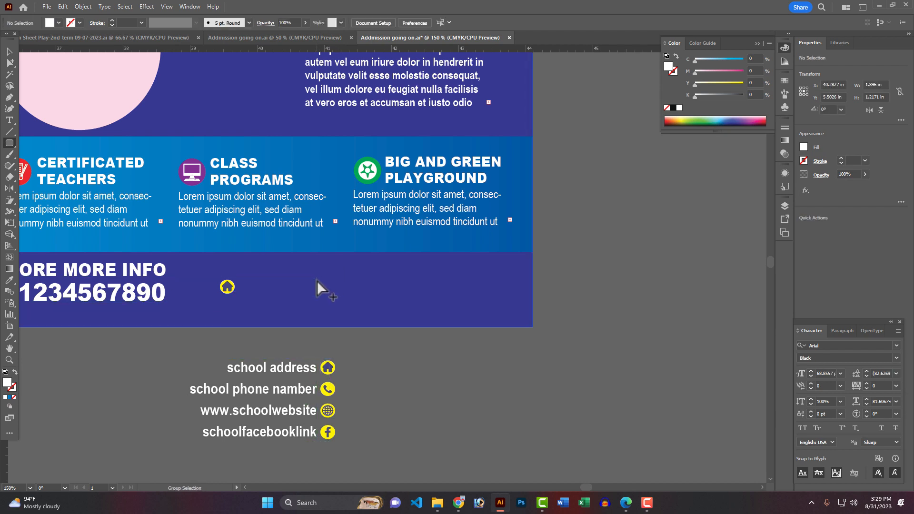
{"action": "key", "text": "ctrl+shift+z"}
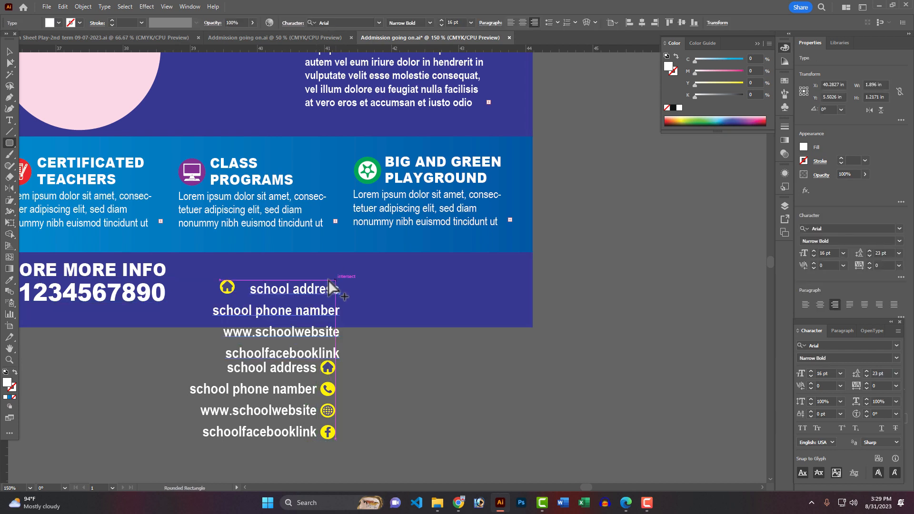
{"action": "left_click", "coordinate": [511, 22]}
{"action": "left_click_drag", "start_coordinate": [365, 292], "coordinate": [272, 292]}
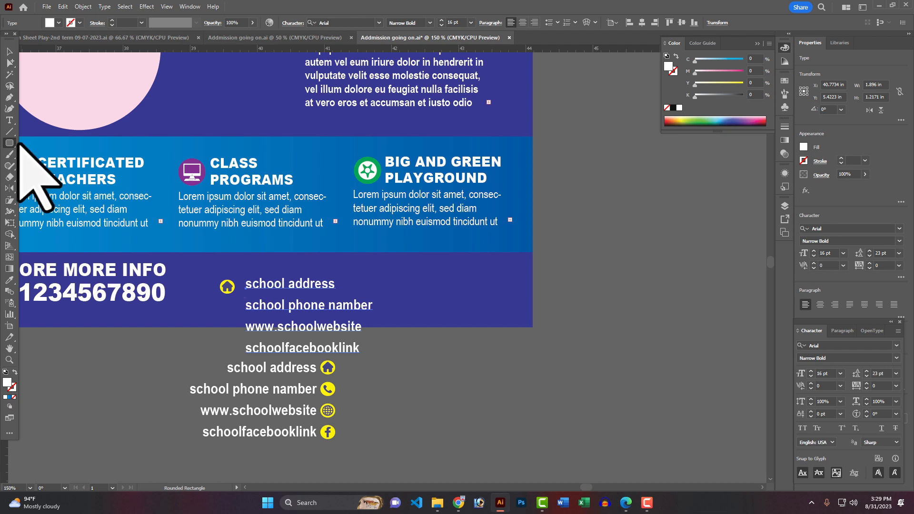
Replace the copied contact text with two lines reading "1212 your addaress" and "Your City....."
{"action": "left_click", "coordinate": [9, 120]}
{"action": "left_click_drag", "start_coordinate": [250, 285], "coordinate": [373, 327]}
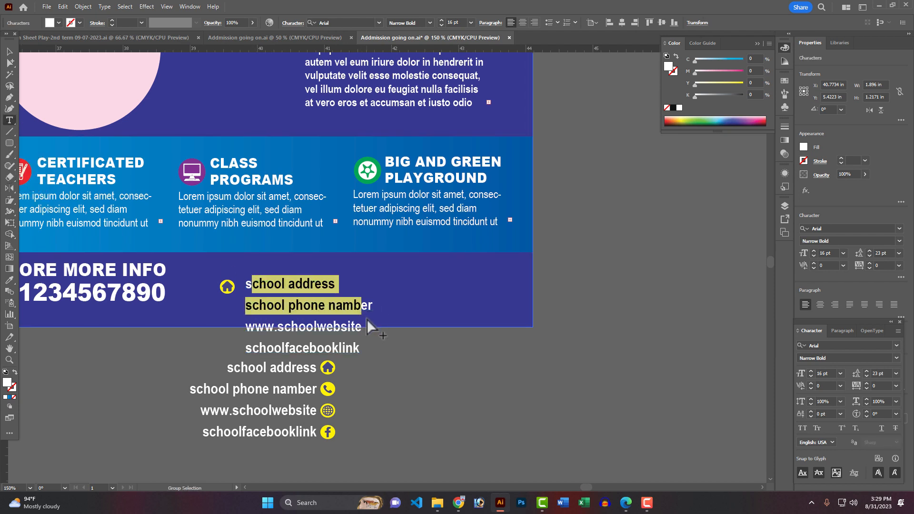
{"action": "key", "text": "ctrl+a"}
{"action": "type", "text": "1212"}
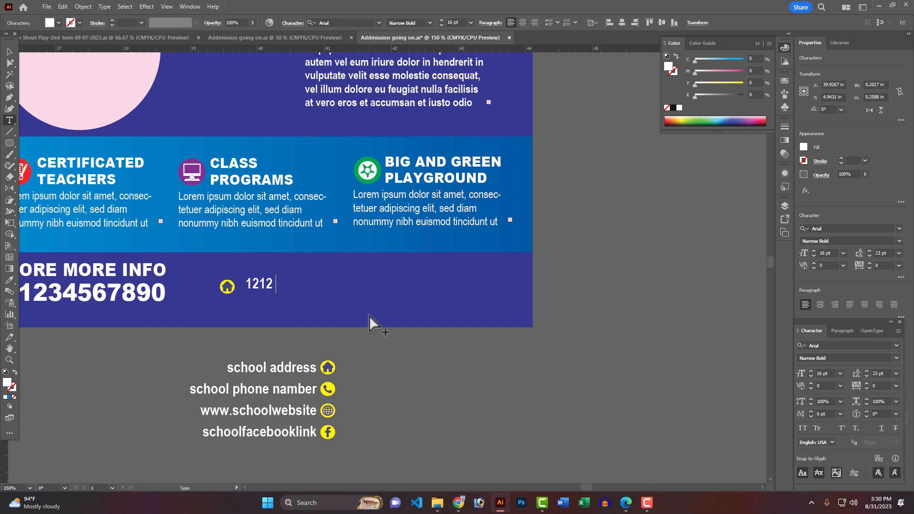
{"action": "type", "text": " your addaress"}
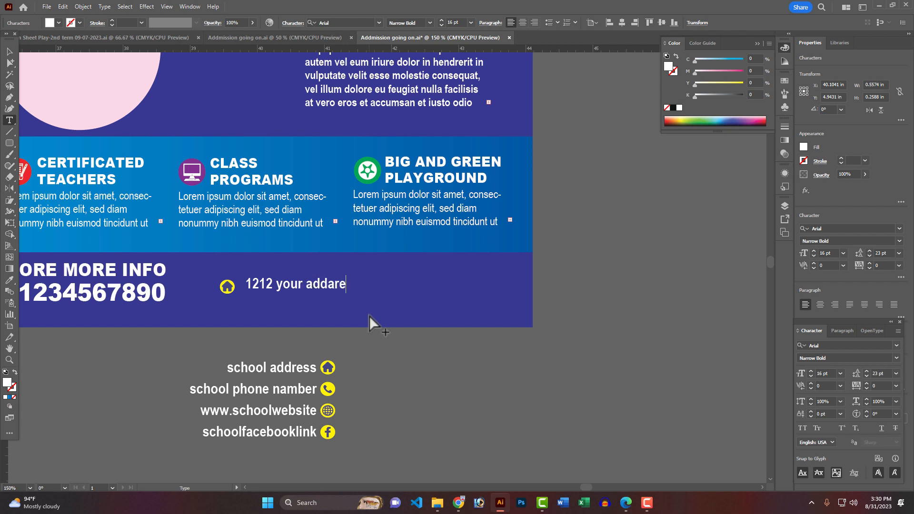
{"action": "key", "text": "Return"}
{"action": "type", "text": "Your C"}
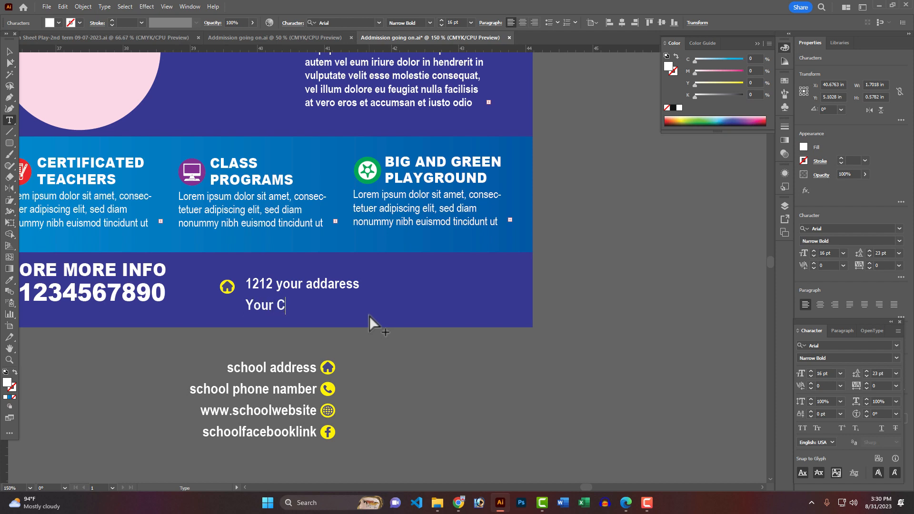
{"action": "type", "text": "ity....."}
{"action": "key", "text": "Escape"}
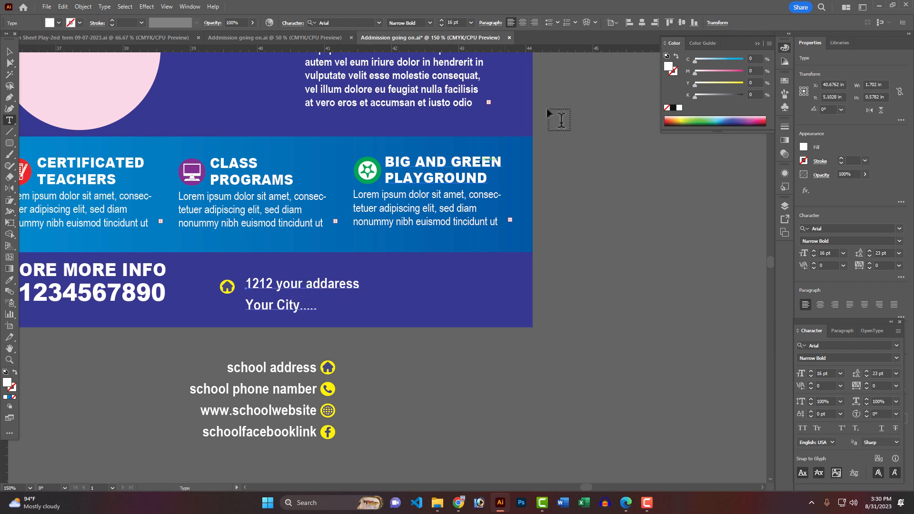
Set the address text to auto leading and 14 pt, and nudge it left, closer to the house icon
{"action": "left_click", "coordinate": [896, 373]}
{"action": "left_click", "coordinate": [885, 204]}
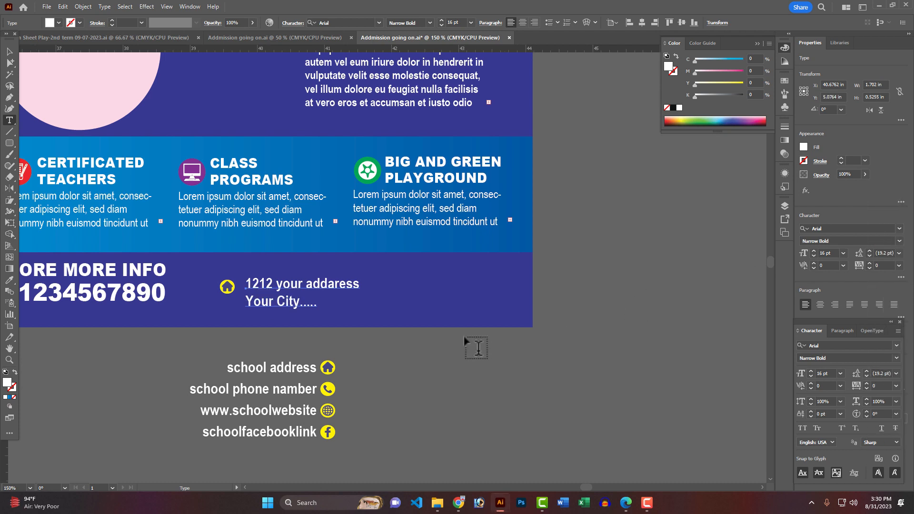
{"action": "key", "text": "ctrl+shift+comma"}
{"action": "key", "text": "Left"}
{"action": "key", "text": "Left"}
{"action": "key", "text": "Left"}
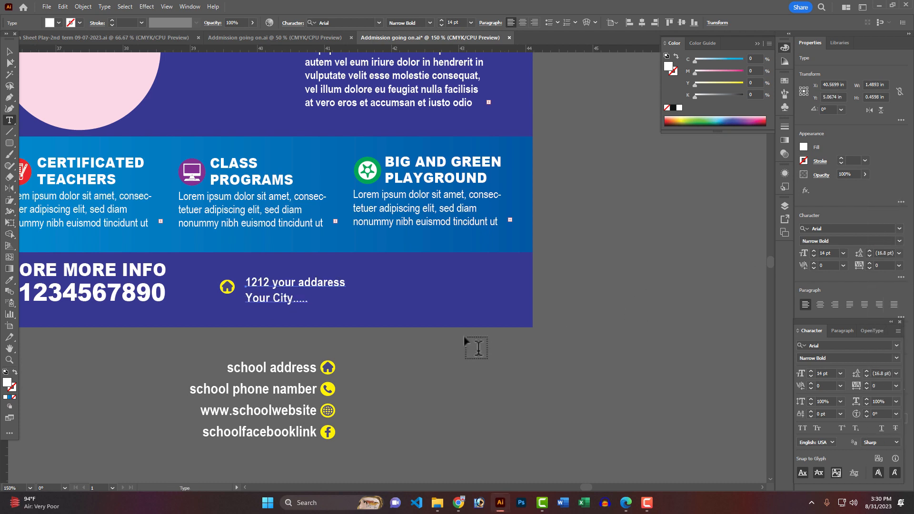
{"action": "key", "text": "Left"}
{"action": "key", "text": "Left"}
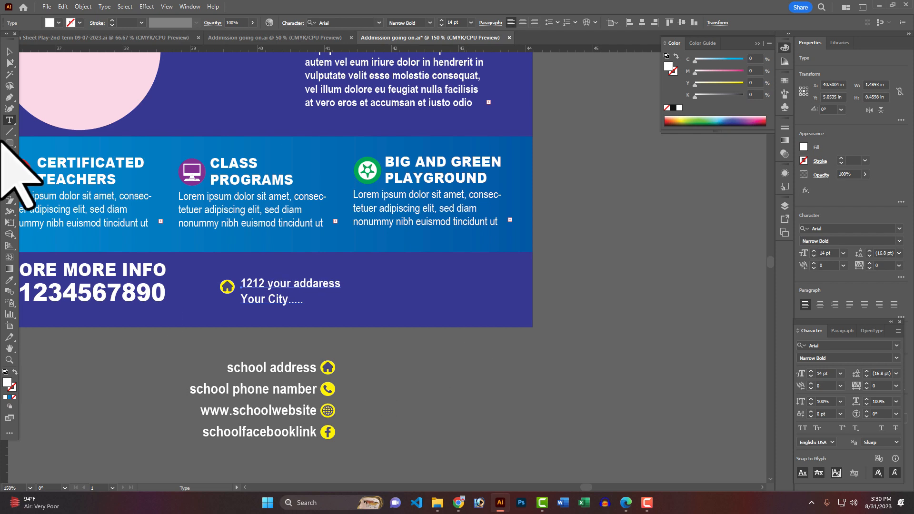
Place a copy of the complete yellow globe icon on the bottom band, just right of the address text
{"action": "left_click", "coordinate": [10, 62]}
{"action": "left_click", "coordinate": [327, 412]}
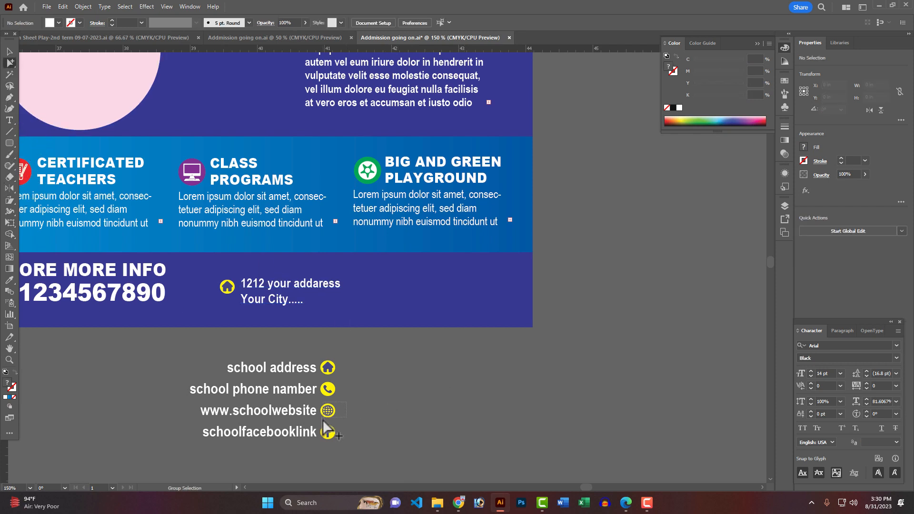
{"action": "left_click_drag", "start_coordinate": [327, 413], "coordinate": [366, 301]}
{"action": "key", "text": "ctrl+z"}
{"action": "left_click", "coordinate": [342, 408]}
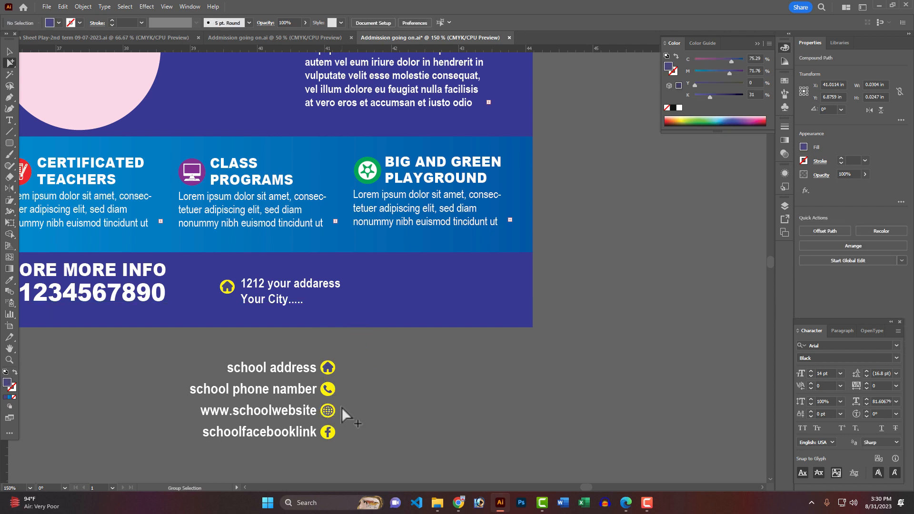
{"action": "double_click", "coordinate": [325, 418]}
{"action": "left_click_drag", "start_coordinate": [327, 419], "coordinate": [362, 287]}
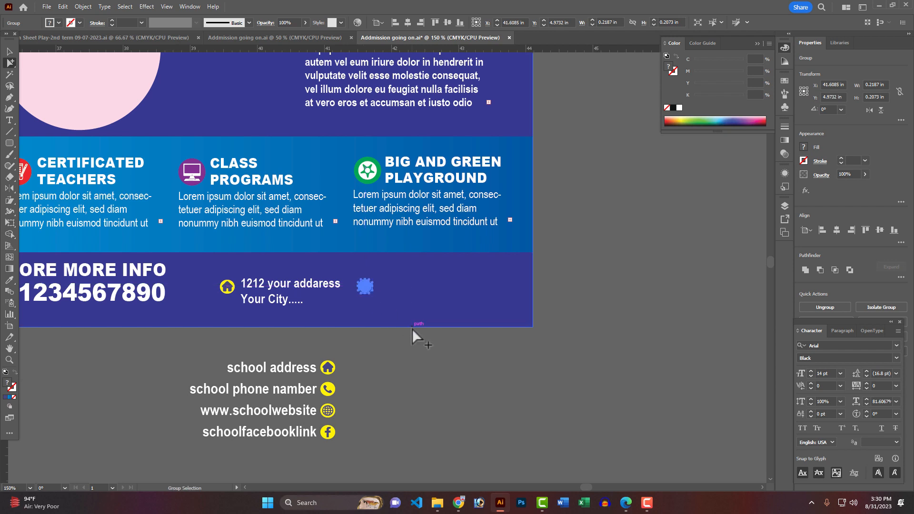
{"action": "key", "text": "ctrl+z"}
{"action": "key", "text": "ctrl+shift+z"}
{"action": "left_click_drag", "start_coordinate": [318, 286], "coordinate": [464, 287]}
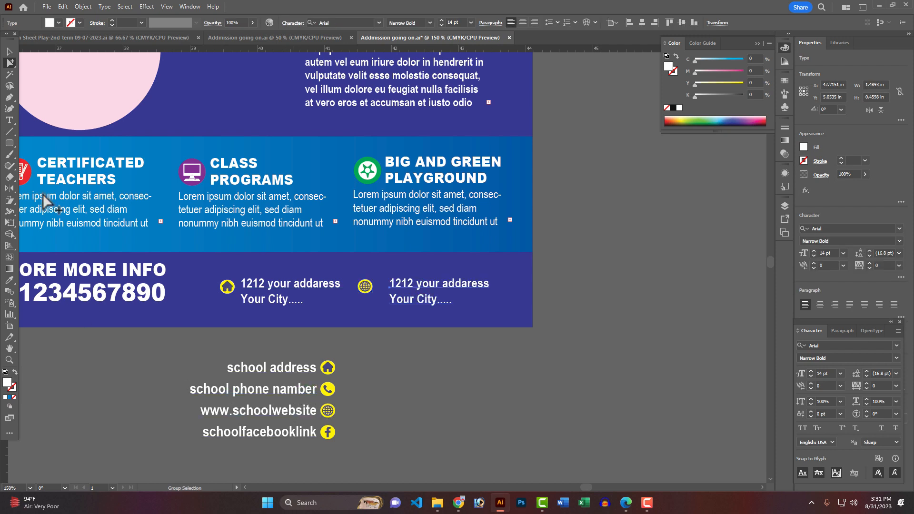
{"action": "left_click", "coordinate": [9, 120]}
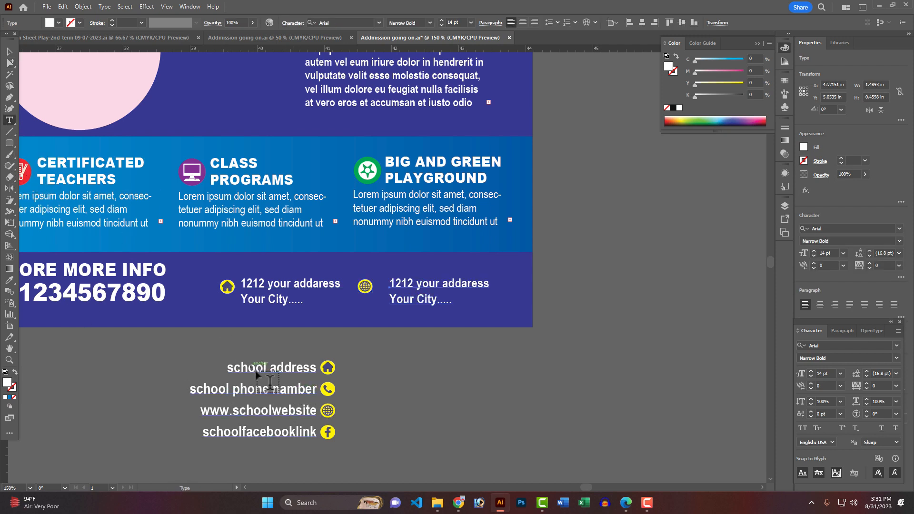
{"action": "triple_click", "coordinate": [293, 413]}
{"action": "key", "text": "ctrl+c"}
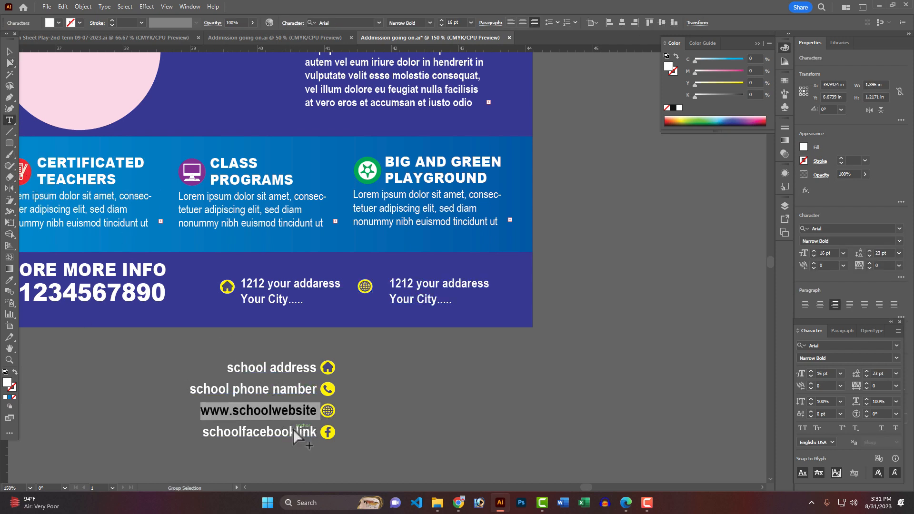
{"action": "key", "text": "BackSpace"}
{"action": "left_click_drag", "start_coordinate": [426, 288], "coordinate": [466, 304]}
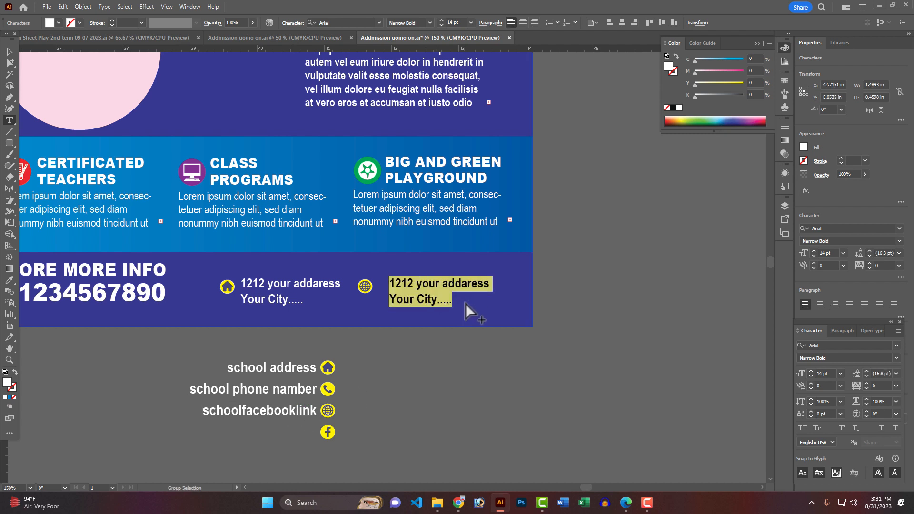
{"action": "key", "text": "ctrl+v"}
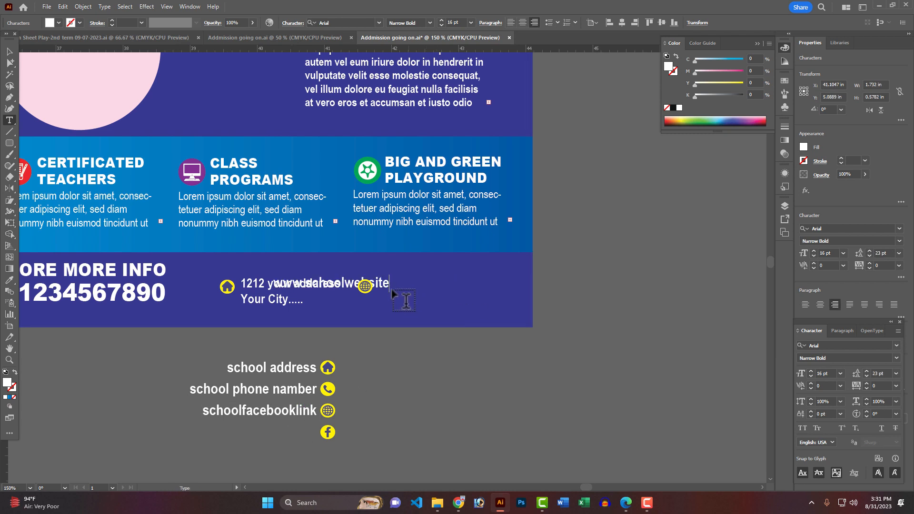
Match the website text's formatting to the address text and nudge it left, closer to the globe icon
{"action": "key", "text": "Escape"}
{"action": "left_click", "coordinate": [10, 280]}
{"action": "left_click", "coordinate": [253, 287]}
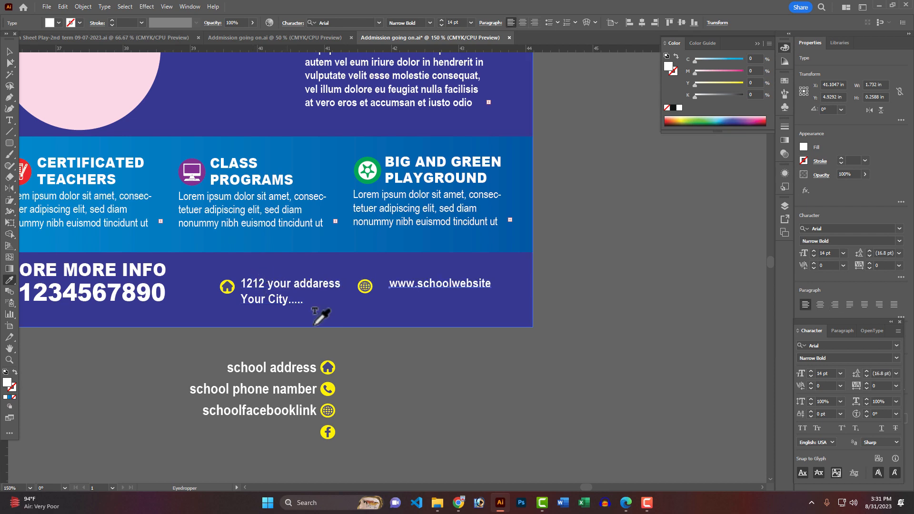
{"action": "key", "text": "Left"}
{"action": "key", "text": "Left"}
{"action": "key", "text": "Left"}
{"action": "key", "text": "Left"}
{"action": "key", "text": "Left"}
{"action": "key", "text": "Left"}
{"action": "key", "text": "Left"}
{"action": "key", "text": "Left"}
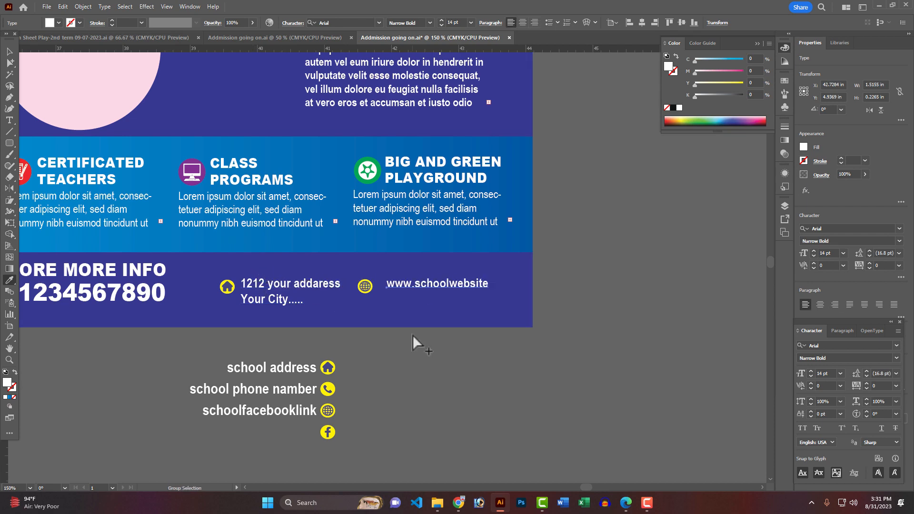
{"action": "key", "text": "Left"}
{"action": "key", "text": "Left"}
Clear the leftover contact list from below the flyer and bring the whole flyer into view
{"action": "key", "text": "ctrl+minus"}
{"action": "key", "text": "ctrl+minus"}
{"action": "key", "text": "ctrl+minus"}
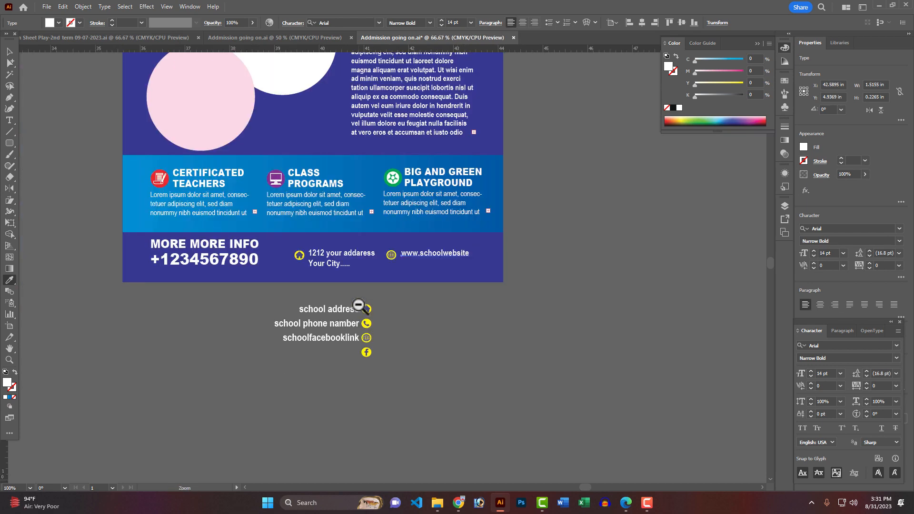
{"action": "left_click_drag", "start_coordinate": [408, 262], "coordinate": [427, 284]}
{"action": "left_click_drag", "start_coordinate": [411, 245], "coordinate": [427, 350]}
{"action": "left_click_drag", "start_coordinate": [377, 244], "coordinate": [353, 406]}
{"action": "left_click", "coordinate": [352, 405], "text": "ctrl"}
{"action": "left_click", "coordinate": [363, 286], "text": "ctrl"}
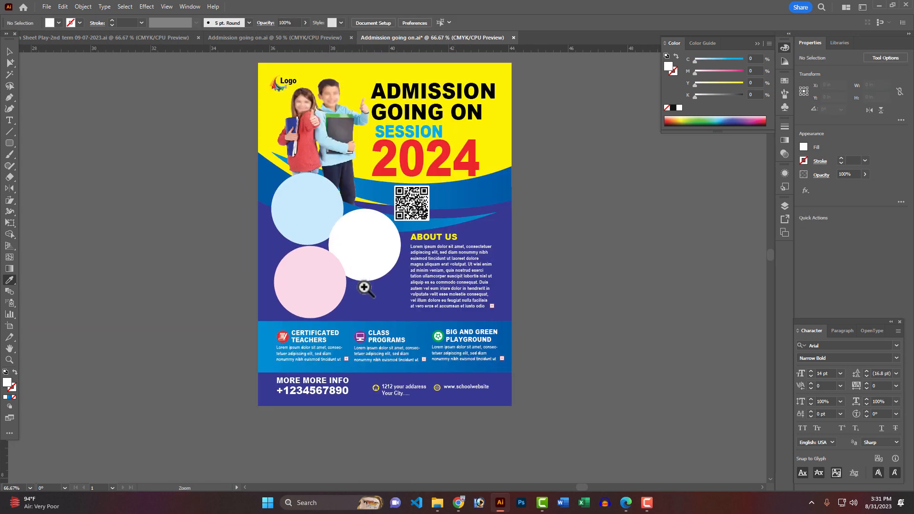
{"action": "left_click", "coordinate": [46, 6]}
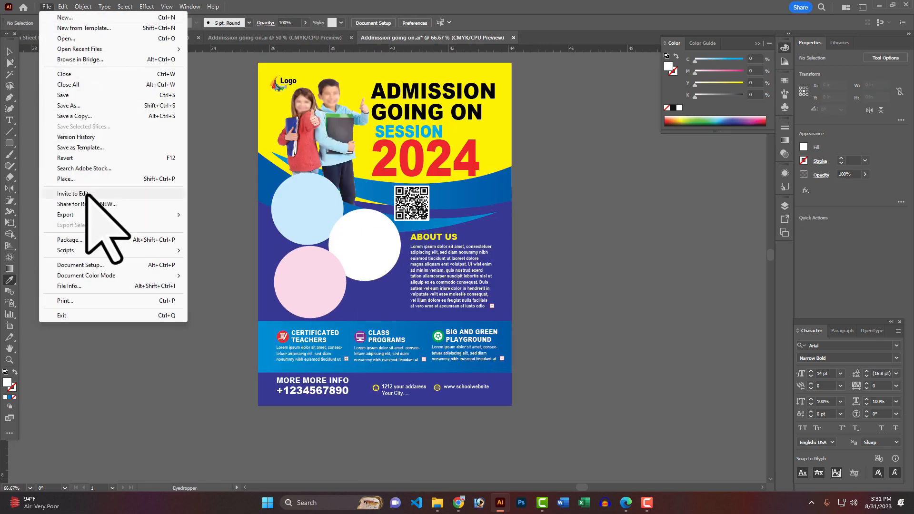
{"action": "left_click", "coordinate": [77, 180]}
{"action": "left_click", "coordinate": [543, 157]}
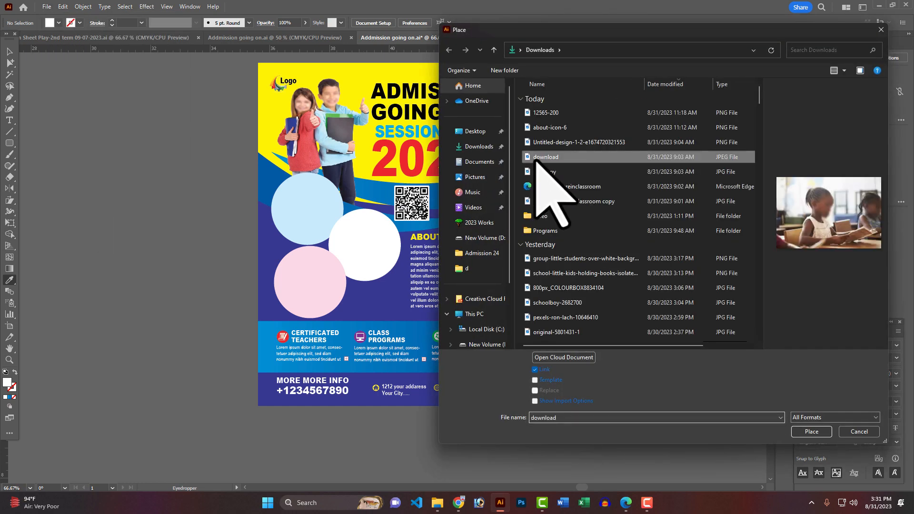
{"action": "left_click", "coordinate": [540, 143]}
{"action": "left_click", "coordinate": [540, 128]}
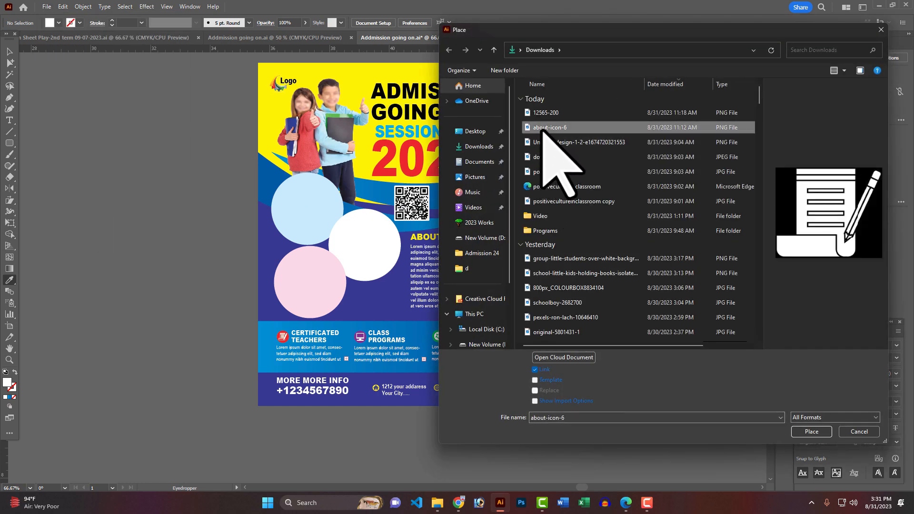
{"action": "left_click", "coordinate": [540, 113]}
{"action": "left_click", "coordinate": [545, 173]}
{"action": "left_click", "coordinate": [544, 159], "text": "ctrl"}
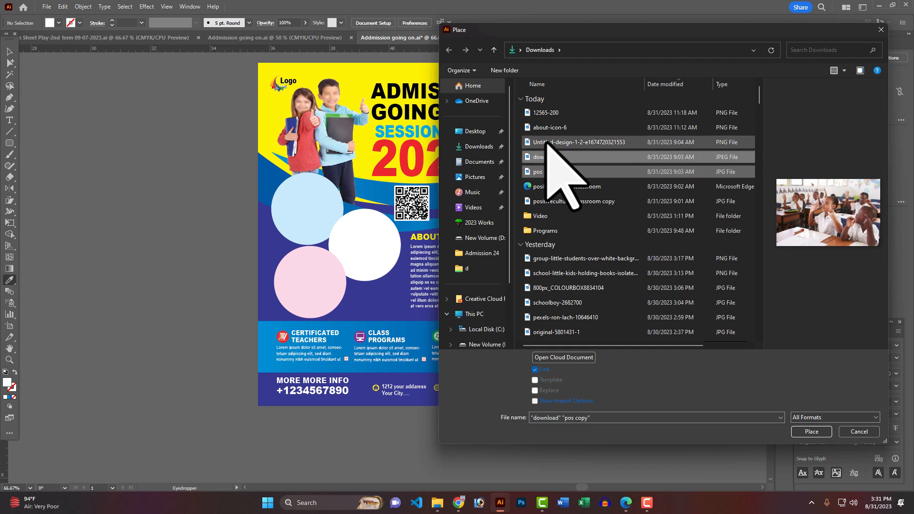
{"action": "left_click", "coordinate": [545, 144], "text": "ctrl"}
{"action": "left_click", "coordinate": [809, 432]}
{"action": "left_click", "coordinate": [134, 180]}
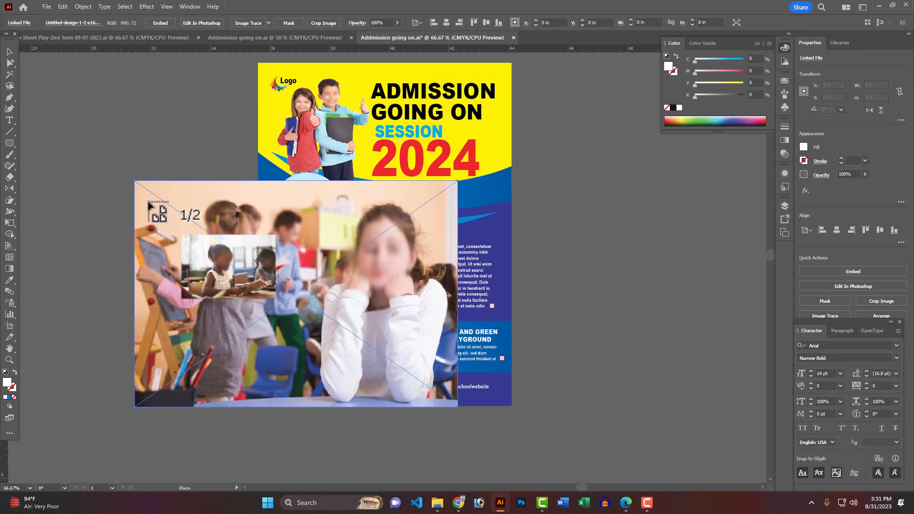
{"action": "left_click", "coordinate": [141, 153]}
Scale the two oversized classroom photos down to thumbnails roughly 3 to 4 in wide beside the flyer
{"action": "left_click", "coordinate": [353, 268], "text": "ctrl+alt"}
{"action": "left_click", "coordinate": [344, 272], "text": "ctrl+alt"}
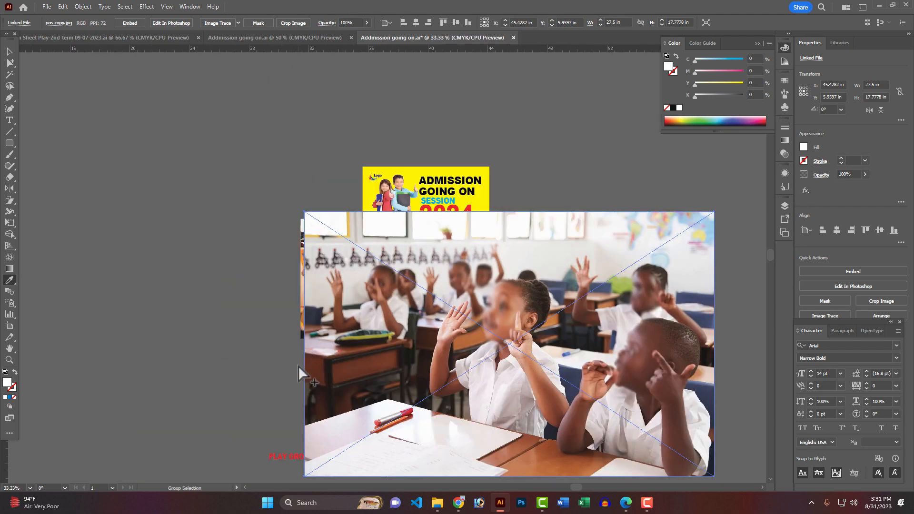
{"action": "left_click", "coordinate": [9, 51]}
{"action": "left_click_drag", "start_coordinate": [714, 476], "coordinate": [361, 248]}
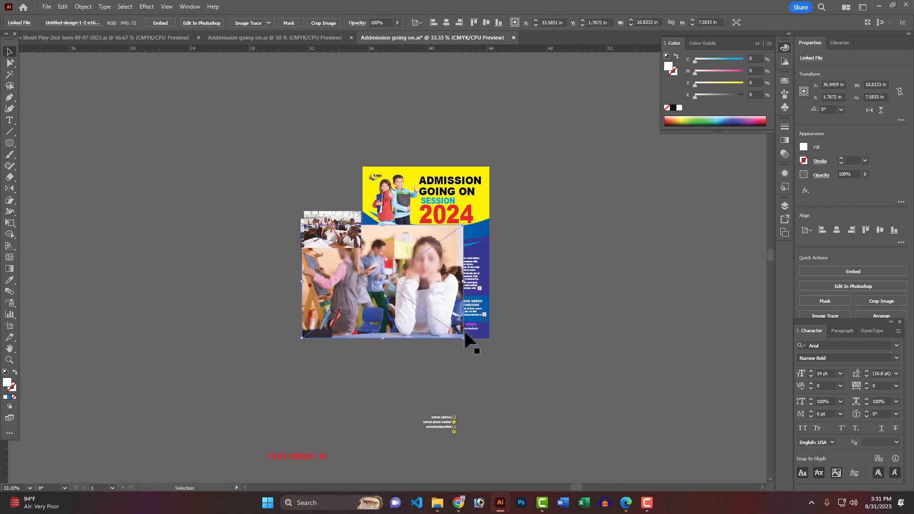
{"action": "left_click_drag", "start_coordinate": [462, 338], "coordinate": [368, 270]}
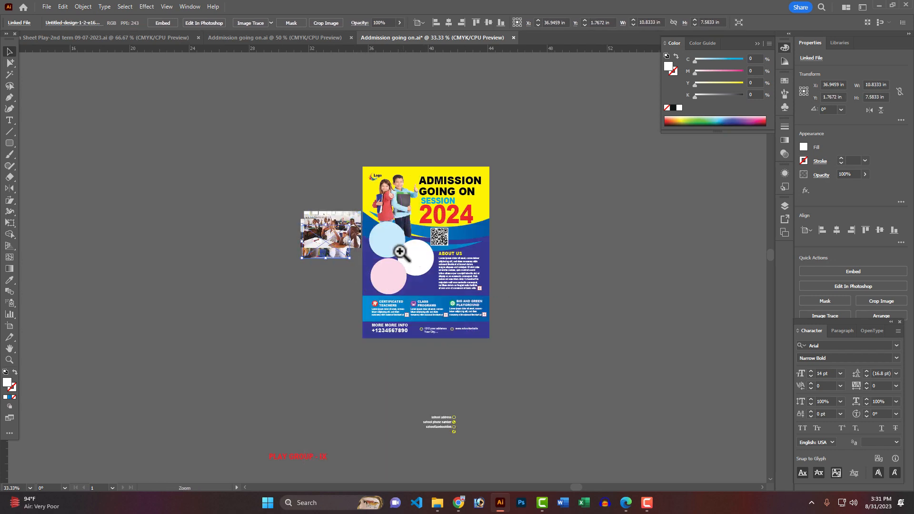
Move the hand-raising classroom photo over the white circle and bring the circle in front of it
{"action": "left_click", "coordinate": [401, 251], "text": "ctrl"}
{"action": "left_click", "coordinate": [351, 260], "text": "ctrl"}
{"action": "left_click", "coordinate": [350, 260], "text": "ctrl"}
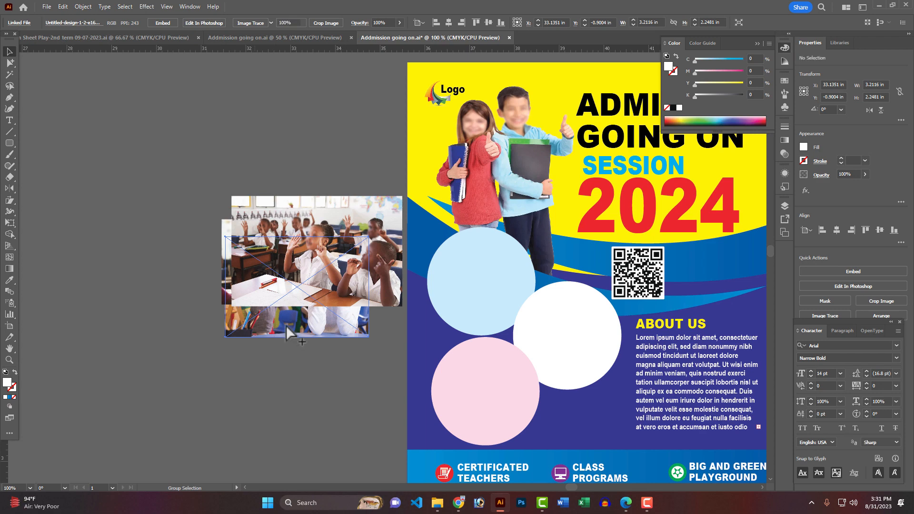
{"action": "left_click_drag", "start_coordinate": [325, 252], "coordinate": [548, 328]}
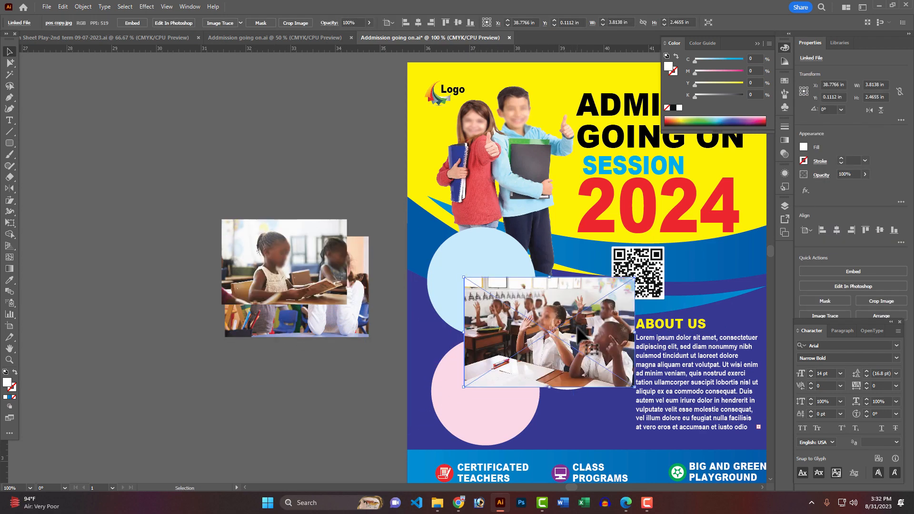
{"action": "key", "text": "ctrl+y"}
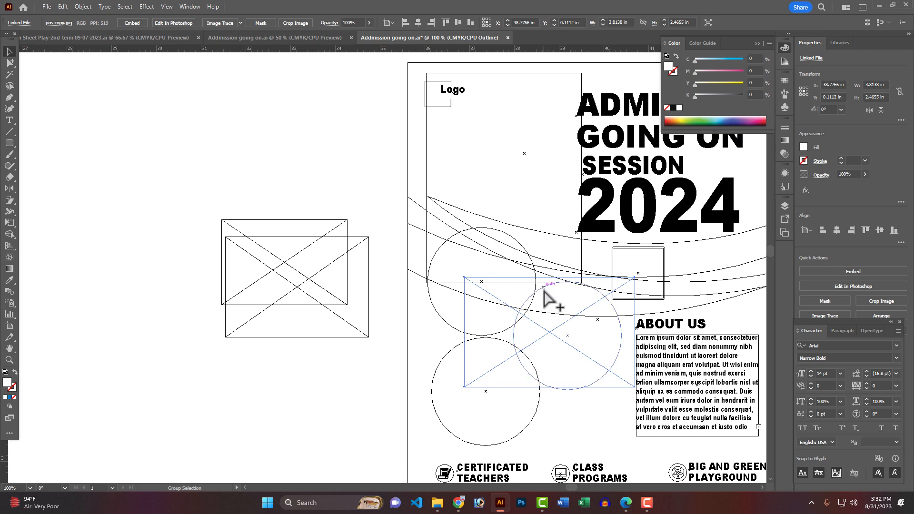
{"action": "left_click", "coordinate": [544, 288]}
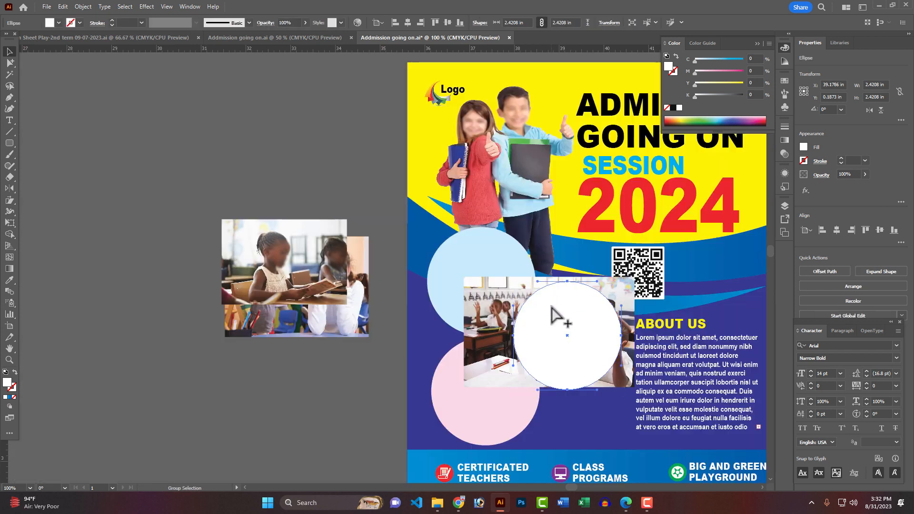
{"action": "key", "text": "ctrl+y"}
Embed the linked hand-raising classroom photo in the document
{"action": "left_click", "coordinate": [501, 307]}
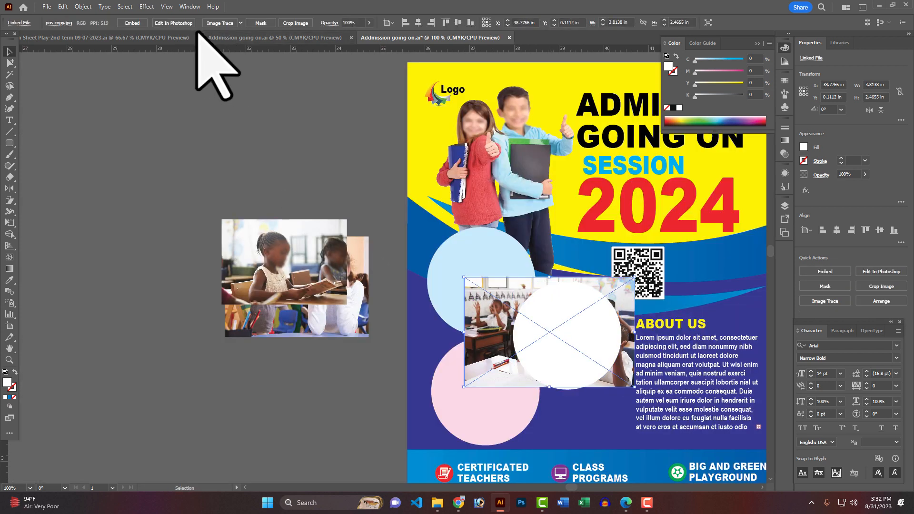
{"action": "left_click_drag", "start_coordinate": [286, 185], "coordinate": [361, 316]}
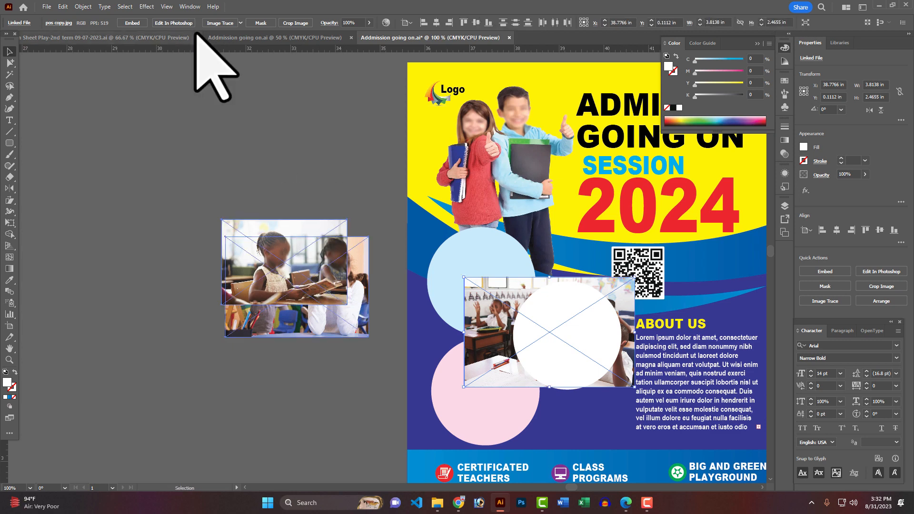
{"action": "left_click", "coordinate": [135, 23]}
{"action": "left_click", "coordinate": [320, 181]}
Clip the hand-raising classroom photo to the white circle with a clipping mask
{"action": "left_click", "coordinate": [555, 332]}
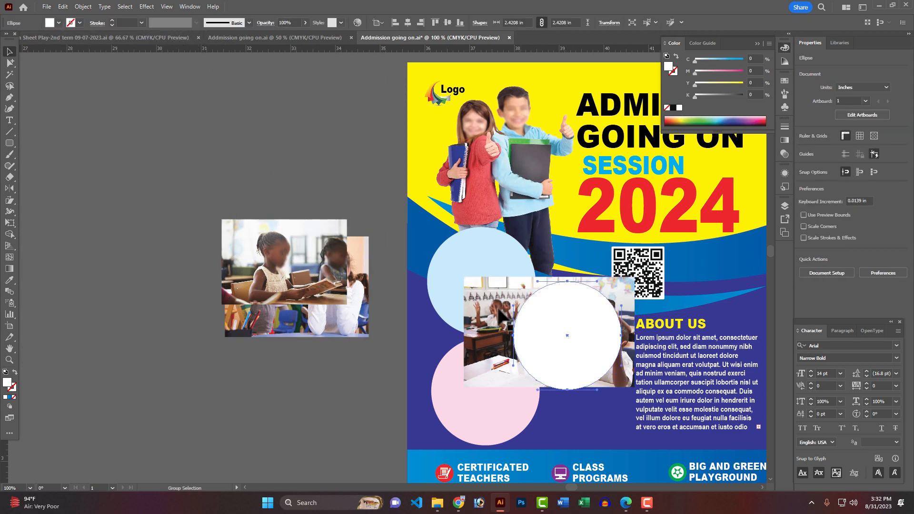
{"action": "left_click", "coordinate": [501, 334], "text": "shift"}
{"action": "right_click", "coordinate": [498, 336]}
{"action": "left_click", "coordinate": [543, 235]}
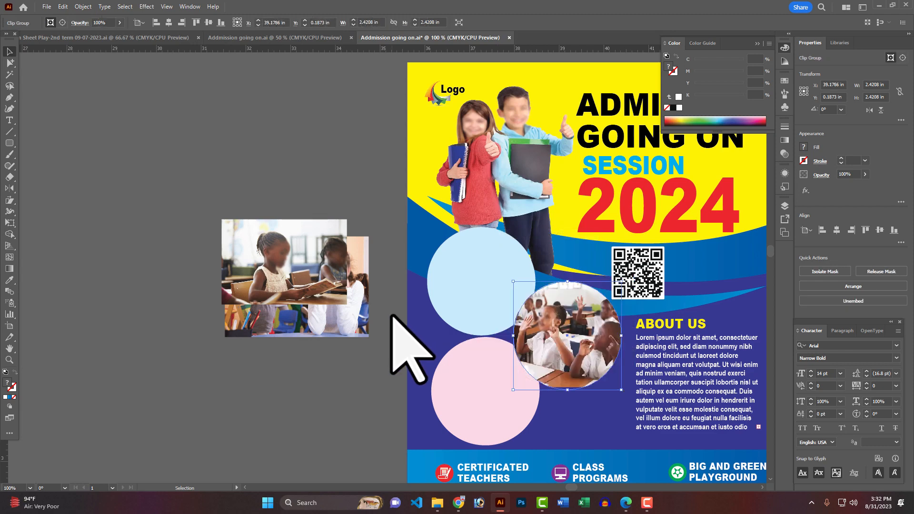
Embed the photo of the girl reading and clip it to the light blue circle brought in front of it
{"action": "left_click", "coordinate": [285, 261]}
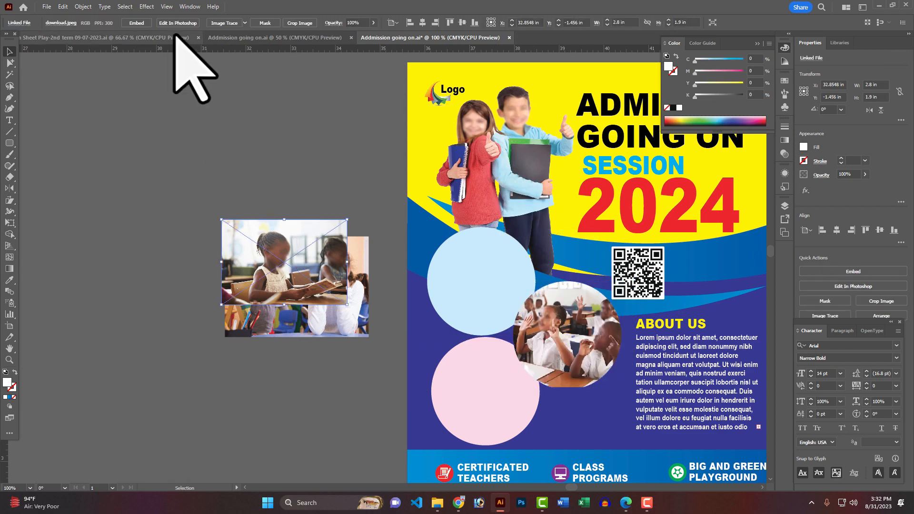
{"action": "left_click_drag", "start_coordinate": [281, 257], "coordinate": [473, 232]}
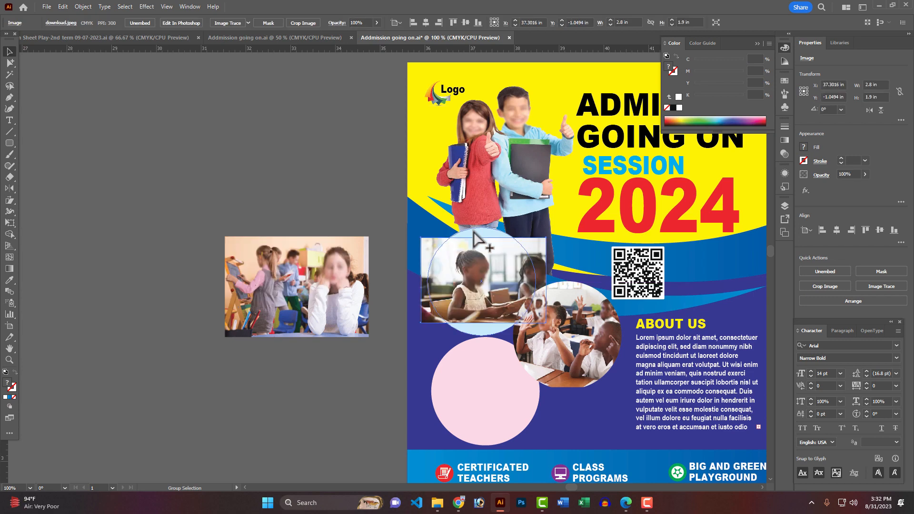
{"action": "left_click", "coordinate": [473, 232]}
{"action": "key", "text": "ctrl+shift+]"}
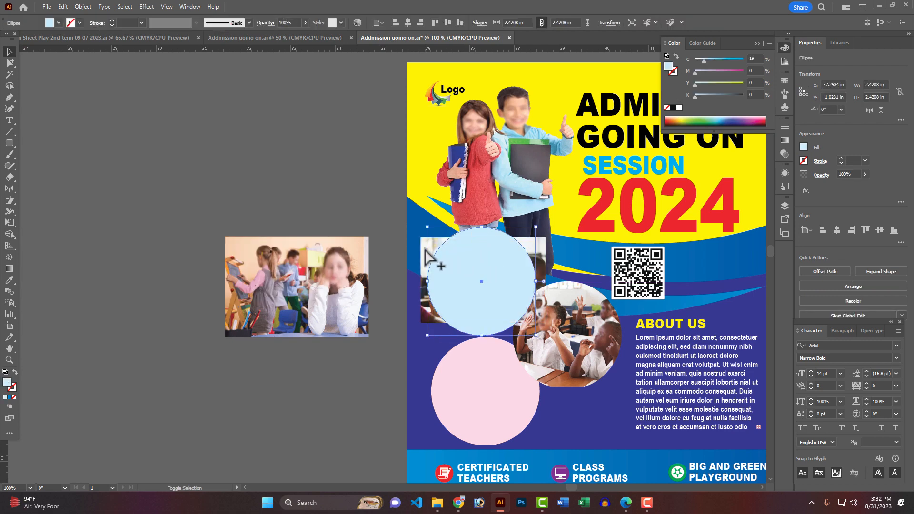
{"action": "right_click", "coordinate": [465, 261]}
{"action": "left_click", "coordinate": [530, 386]}
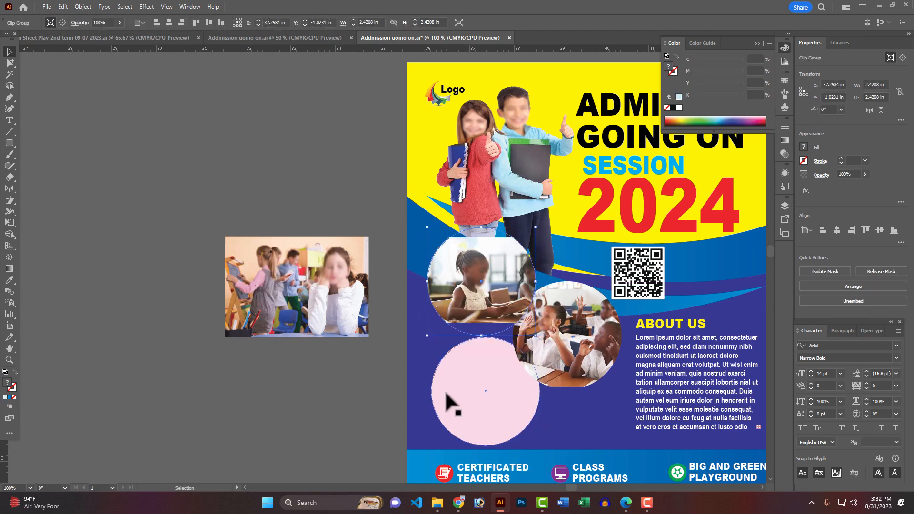
Enlarge the reading photo inside its clipping mask upward and downward to fill the whole circle
{"action": "left_click", "coordinate": [161, 259]}
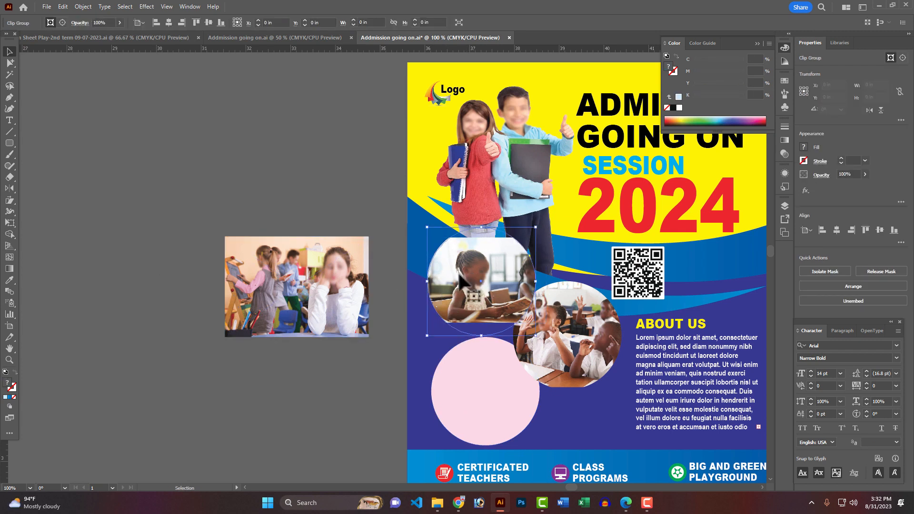
{"action": "left_click", "coordinate": [482, 239]}
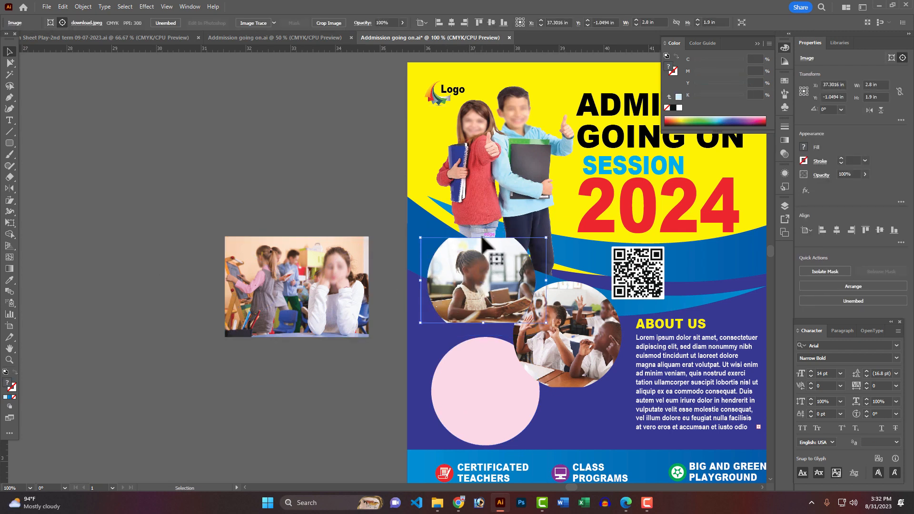
{"action": "left_click_drag", "start_coordinate": [483, 238], "coordinate": [482, 225]}
{"action": "left_click_drag", "start_coordinate": [484, 323], "coordinate": [485, 337]}
{"action": "left_click", "coordinate": [220, 233]}
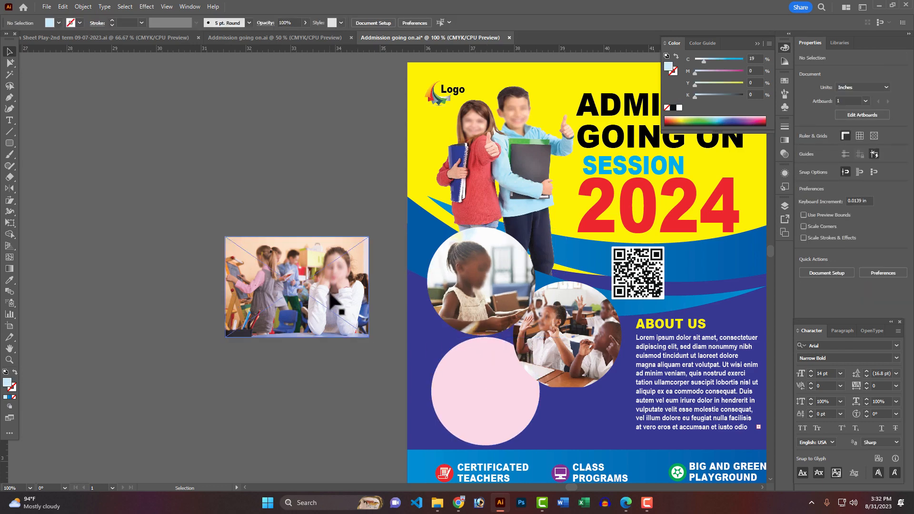
Move the remaining photo over the pink circle and clip it to that circle brought to the front
{"action": "left_click_drag", "start_coordinate": [330, 294], "coordinate": [523, 393]}
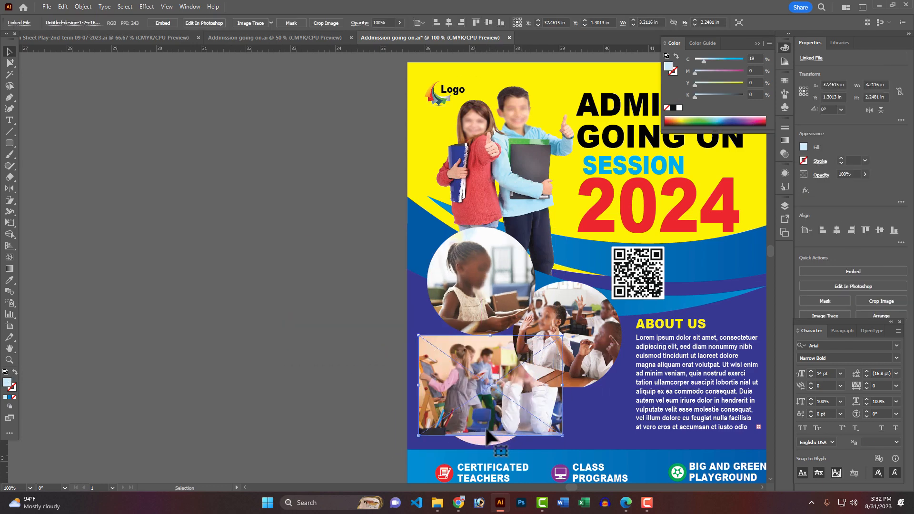
{"action": "left_click", "coordinate": [485, 440]}
{"action": "key", "text": "ctrl+shift+bracketright"}
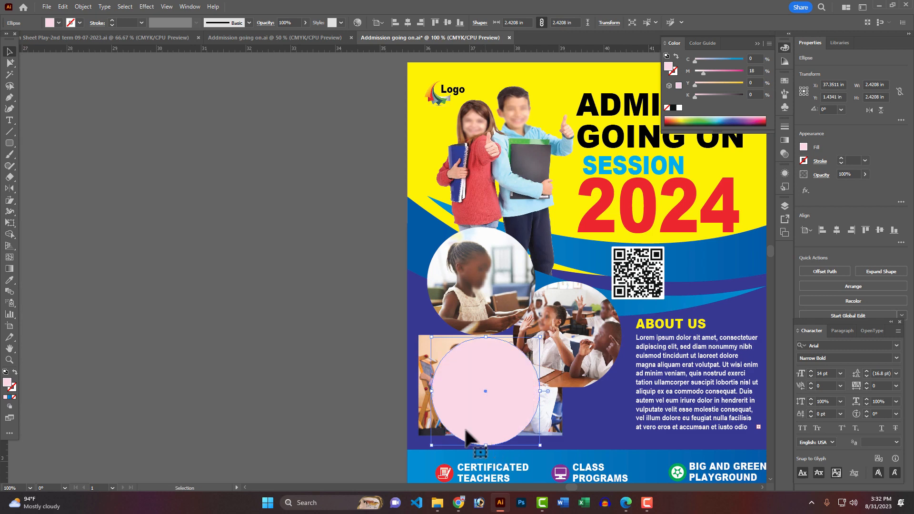
{"action": "left_click", "coordinate": [423, 350], "text": "shift"}
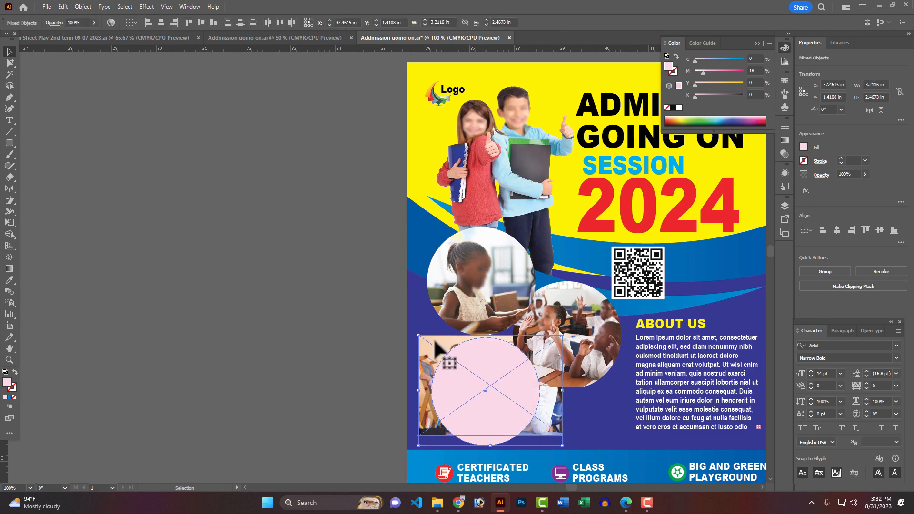
{"action": "right_click", "coordinate": [433, 346]}
{"action": "left_click", "coordinate": [477, 267]}
Embed the photo inside the lowest circle and try enlarging its clipped group downward
{"action": "left_click", "coordinate": [300, 352]}
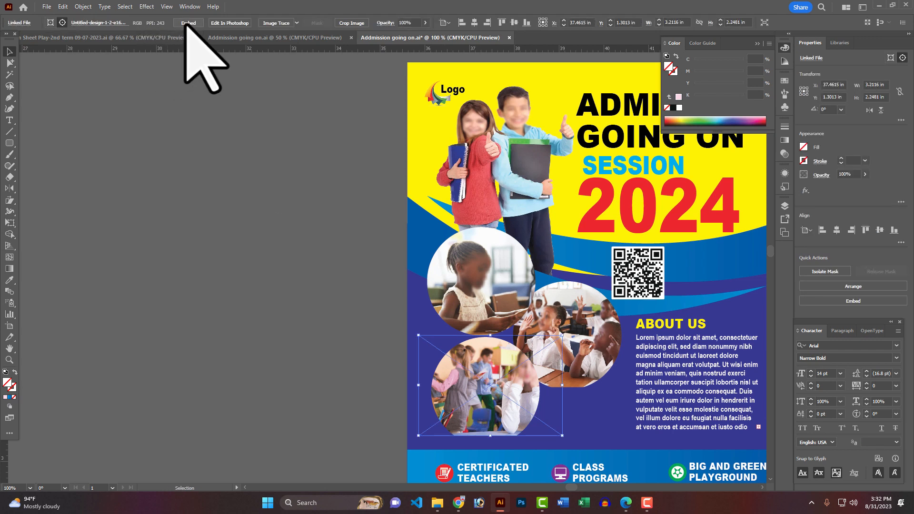
{"action": "left_click", "coordinate": [498, 417]}
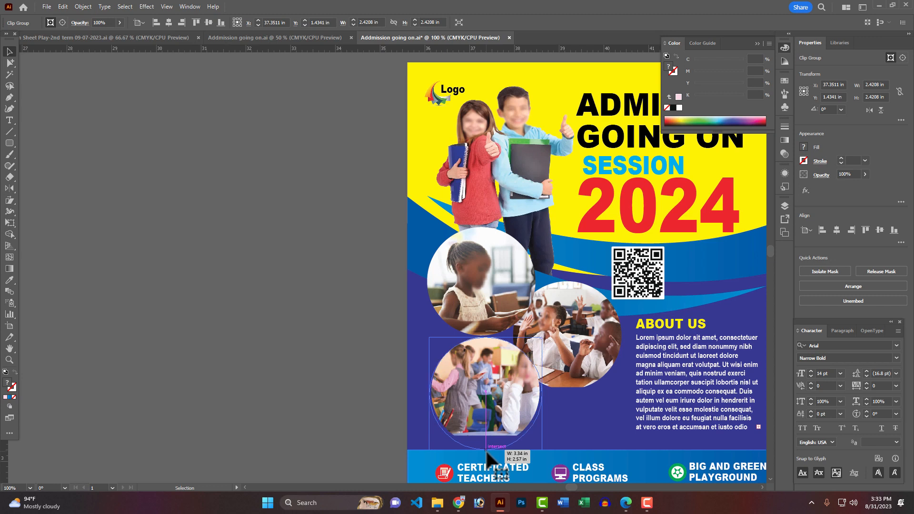
{"action": "left_click_drag", "start_coordinate": [486, 446], "coordinate": [484, 442]}
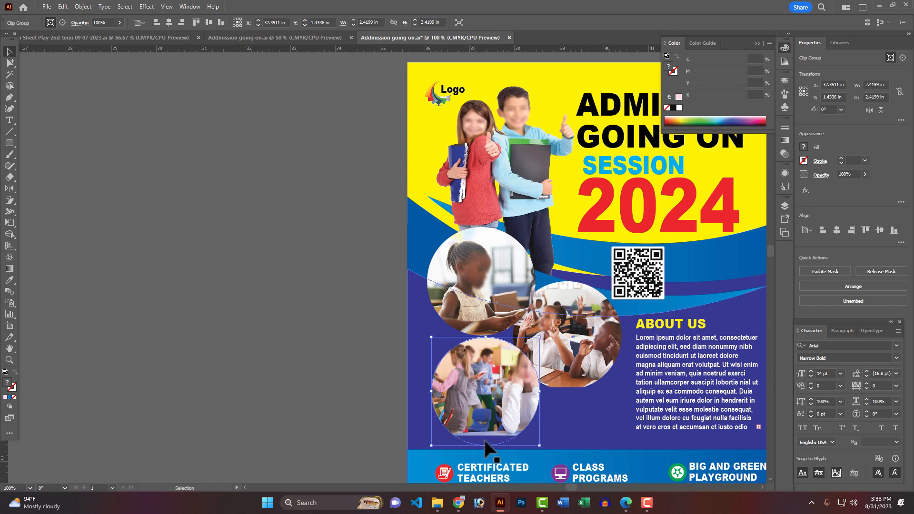
{"action": "left_click", "coordinate": [335, 371]}
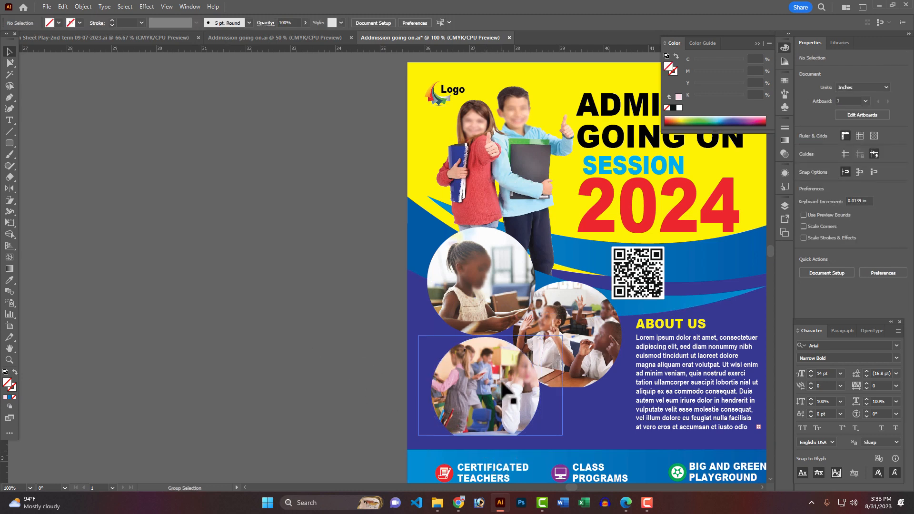
Enlarge the photo inside the lowest circle to fill the mask and shift it left to show the girl in white
{"action": "left_click", "coordinate": [502, 389]}
{"action": "left_click_drag", "start_coordinate": [490, 436], "coordinate": [483, 452]}
{"action": "key", "text": "shift+Left"}
{"action": "key", "text": "shift+Left"}
{"action": "key", "text": "shift+Left"}
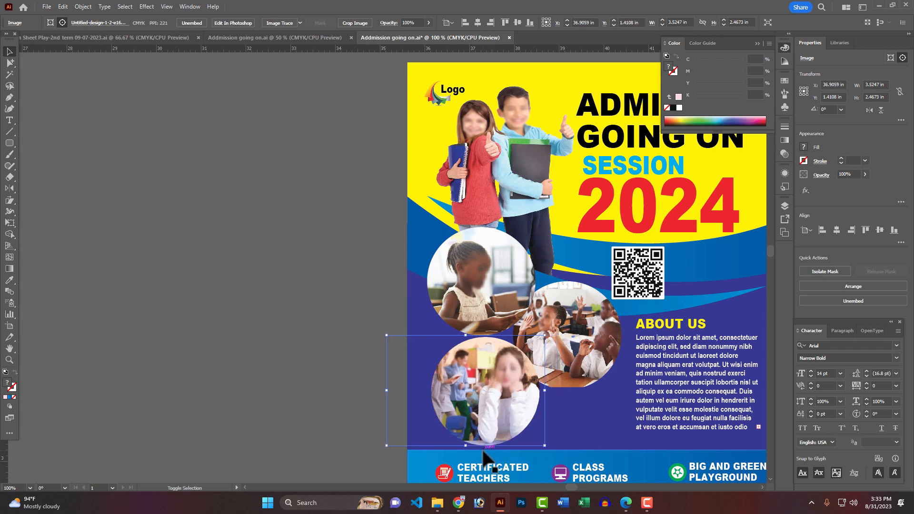
{"action": "key", "text": "shift+Right"}
{"action": "key", "text": "shift+Right"}
{"action": "left_click", "coordinate": [308, 286]}
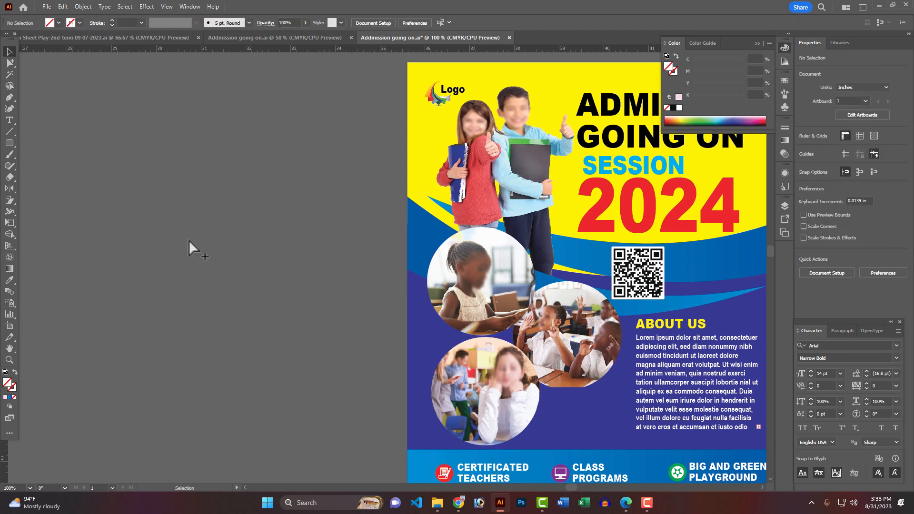
Select the clipping circles of all three photos together and give them a white stroke
{"action": "left_click", "coordinate": [10, 63]}
{"action": "left_click", "coordinate": [557, 282]}
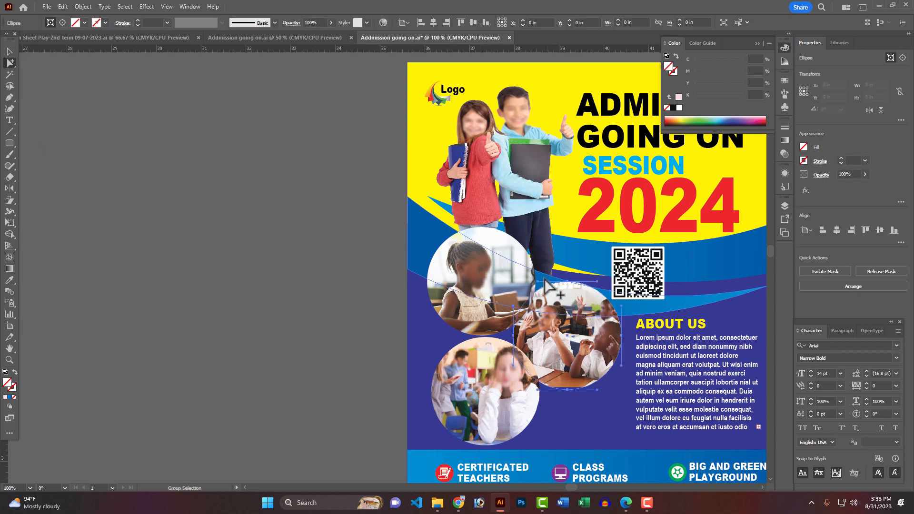
{"action": "left_click", "coordinate": [505, 339], "text": "shift"}
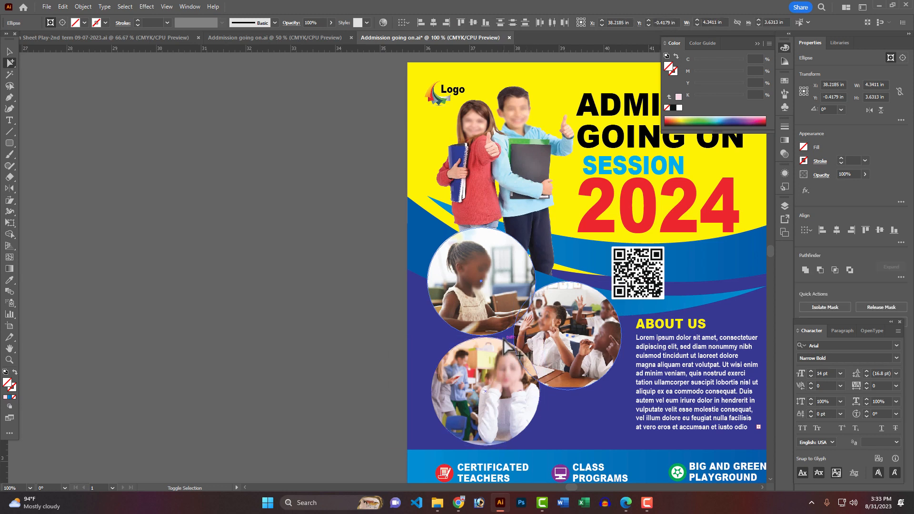
{"action": "left_click", "coordinate": [503, 339], "text": "shift"}
{"action": "left_click", "coordinate": [675, 73]}
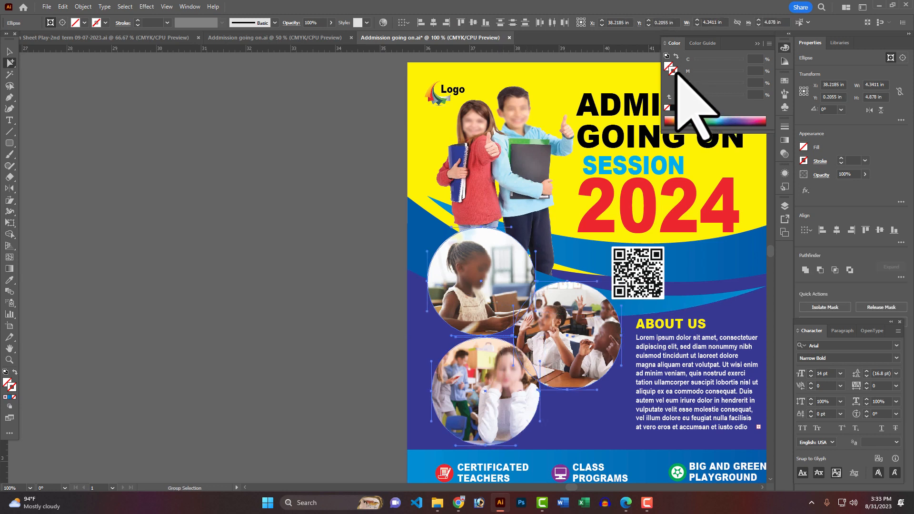
{"action": "left_click", "coordinate": [679, 108]}
Set the stroke weight of the three photo circles to 5 pt and deselect them
{"action": "left_click", "coordinate": [784, 127]}
{"action": "left_click", "coordinate": [733, 137]}
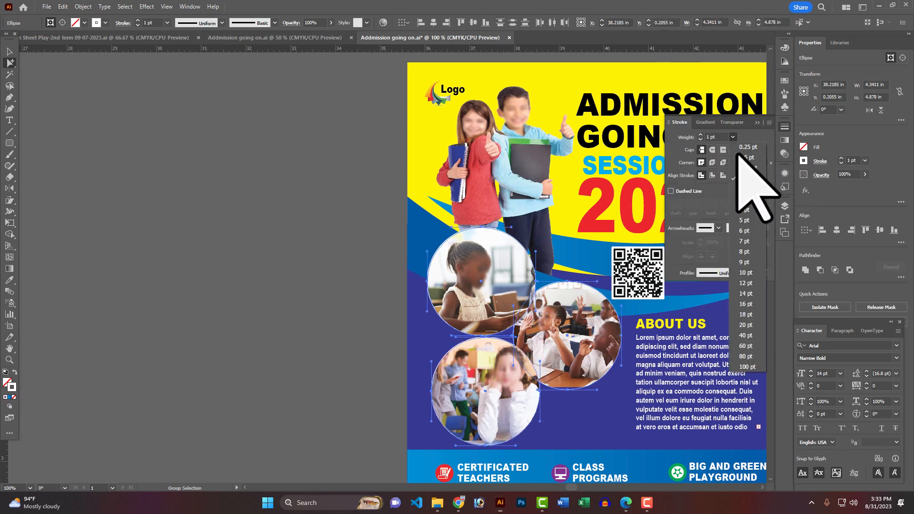
{"action": "left_click", "coordinate": [742, 251]}
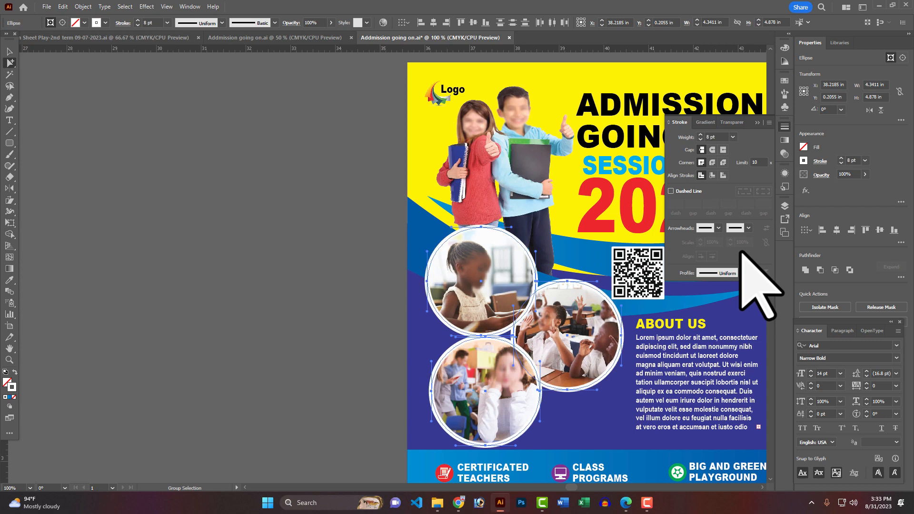
{"action": "left_click", "coordinate": [700, 139]}
{"action": "left_click", "coordinate": [701, 139]}
{"action": "left_click", "coordinate": [701, 139]}
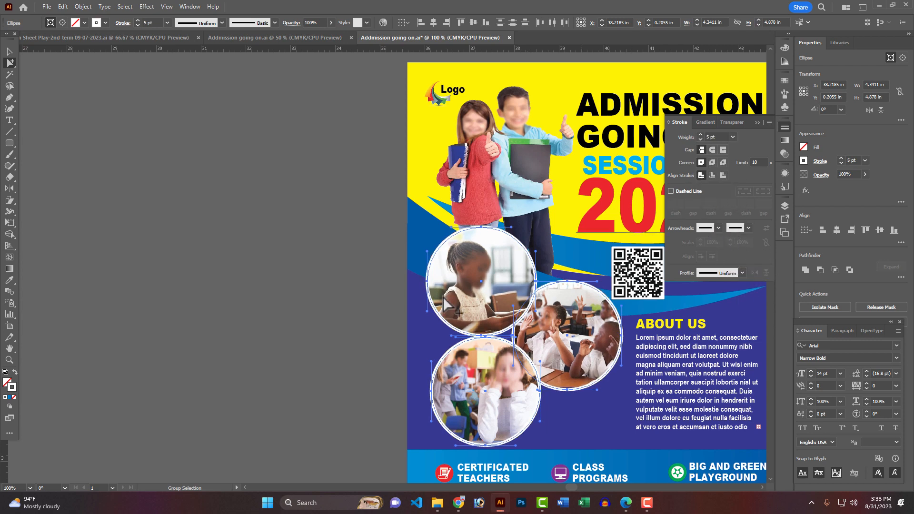
{"action": "left_click", "coordinate": [261, 193]}
Shift the QR code right to about X 42.78 in, above the right end of the about text, and save the flyer
{"action": "left_click", "coordinate": [500, 297], "text": "ctrl+alt"}
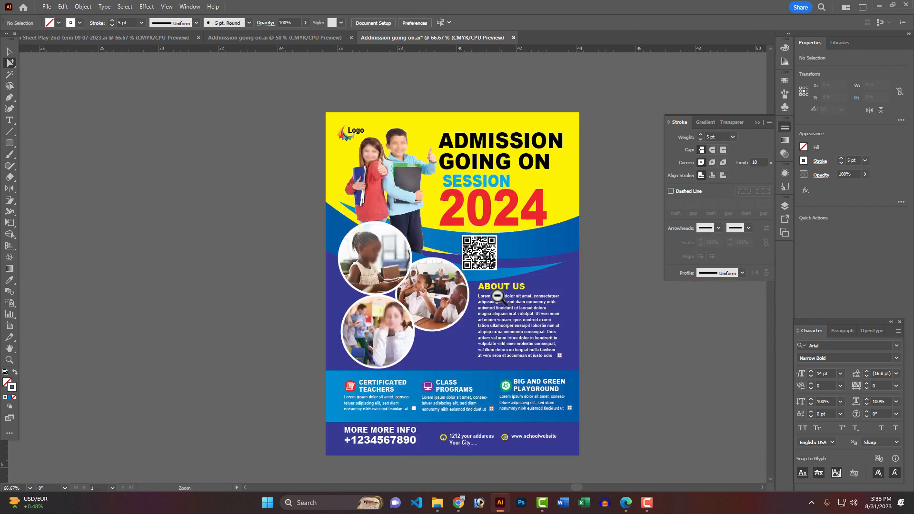
{"action": "left_click_drag", "start_coordinate": [490, 278], "coordinate": [530, 285]}
{"action": "left_click", "coordinate": [10, 52]}
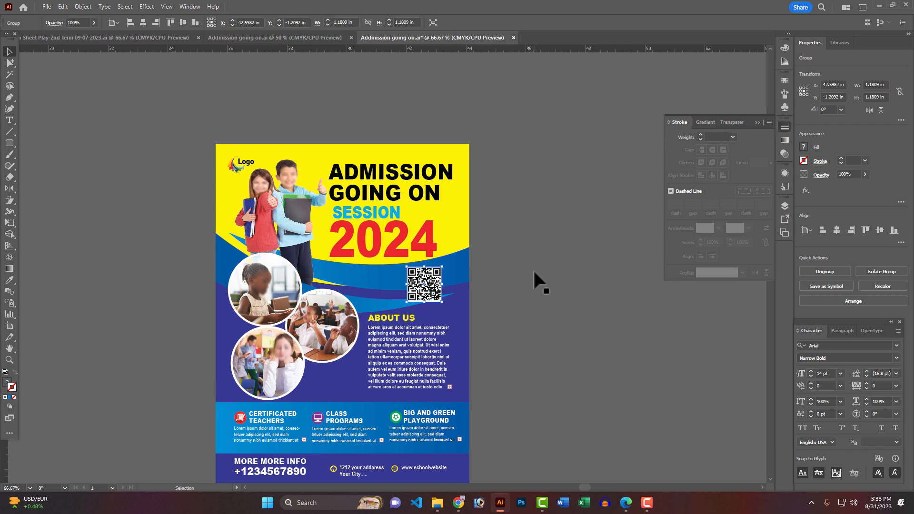
{"action": "key", "text": "Right"}
{"action": "key", "text": "Right"}
{"action": "key", "text": "Right"}
{"action": "key", "text": "Right"}
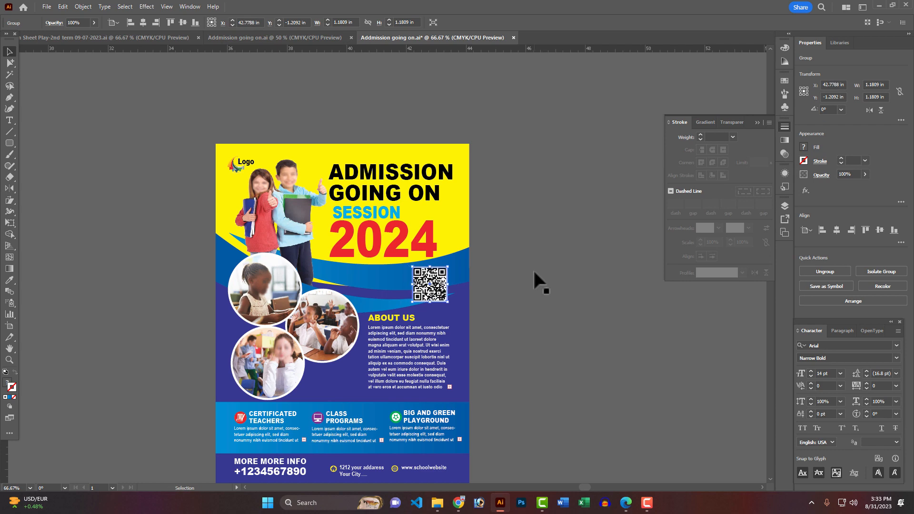
{"action": "left_click", "coordinate": [529, 254]}
{"action": "scroll", "coordinate": [545, 256], "scroll_direction": "down", "scroll_amount": 4}
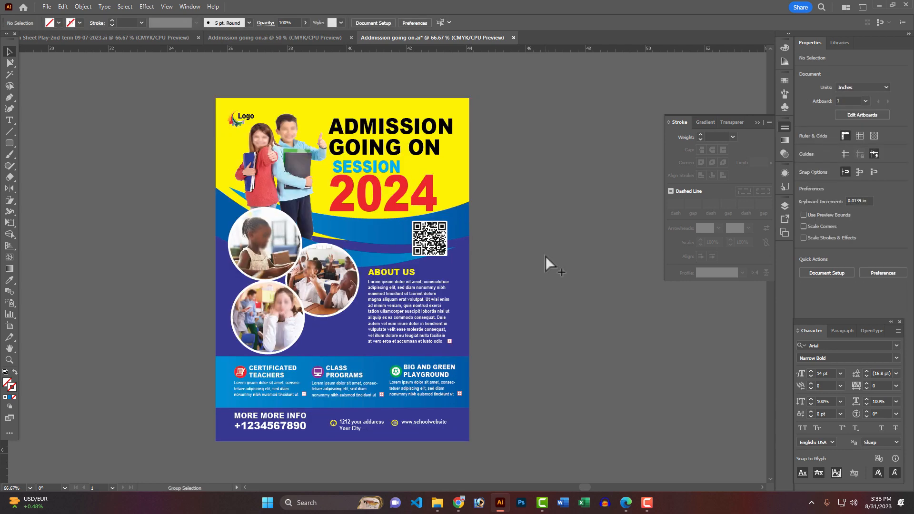
{"action": "key", "text": "ctrl+s"}
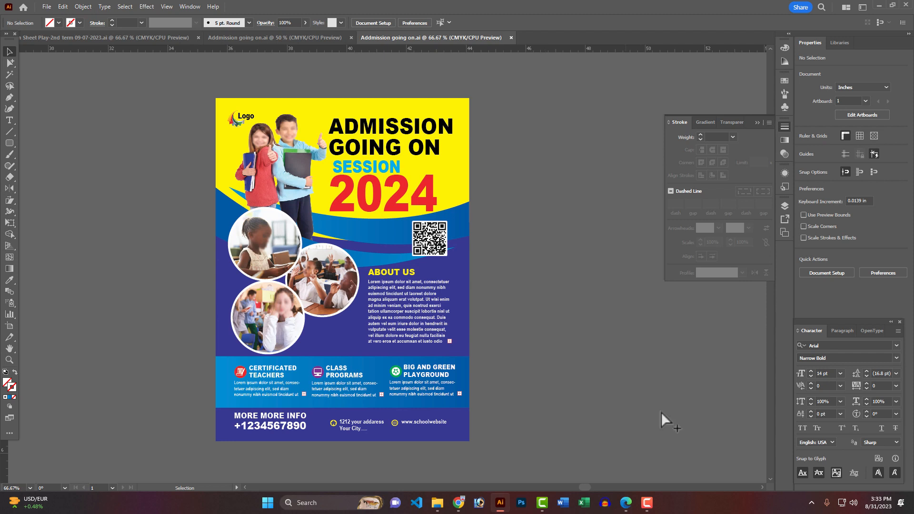